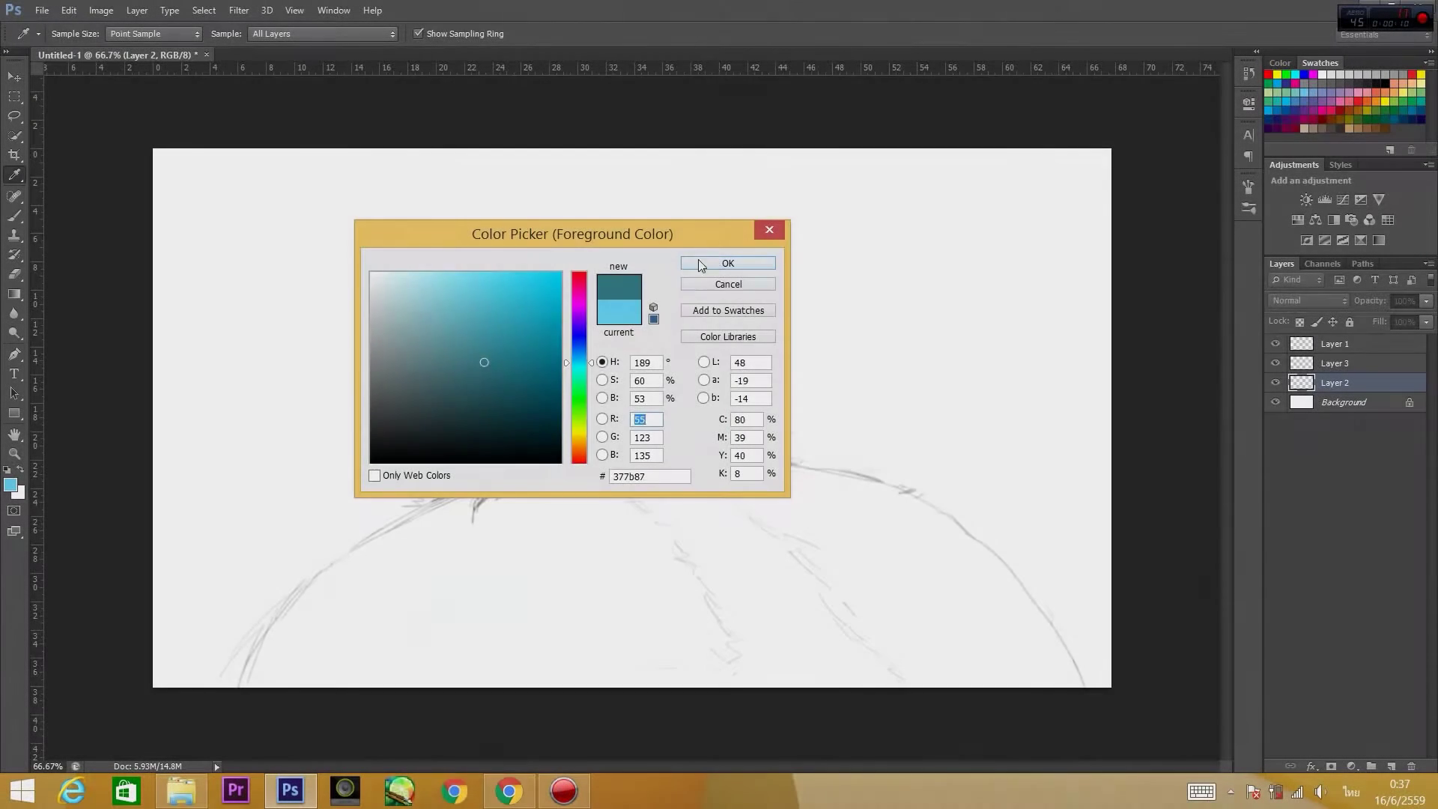
Paint a large teal wash across the sky and dark teal blobs at the right edge.
click(732, 265)
mouse_move(395, 334)
mouse_down()
mouse_move(454, 464)
mouse_move(295, 144)
mouse_move(856, 196)
mouse_move(970, 546)
mouse_move(884, 223)
mouse_up()
click(10, 485)
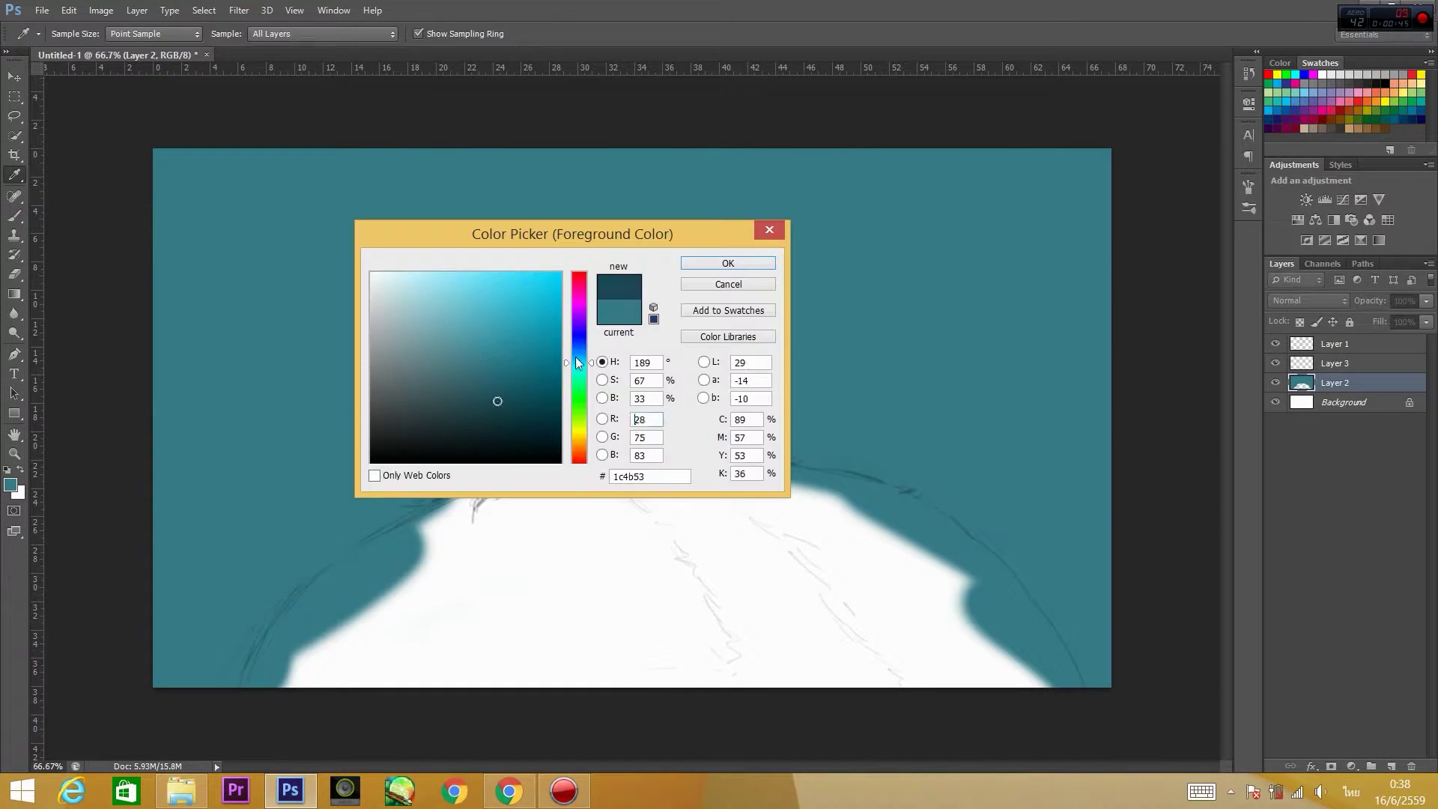
click(731, 266)
mouse_move(225, 561)
mouse_down()
mouse_move(257, 665)
mouse_move(359, 525)
mouse_up()
drag(1092, 584, 1119, 416)
Add darker blue-teal blobs along both sides of the sky.
click(10, 484)
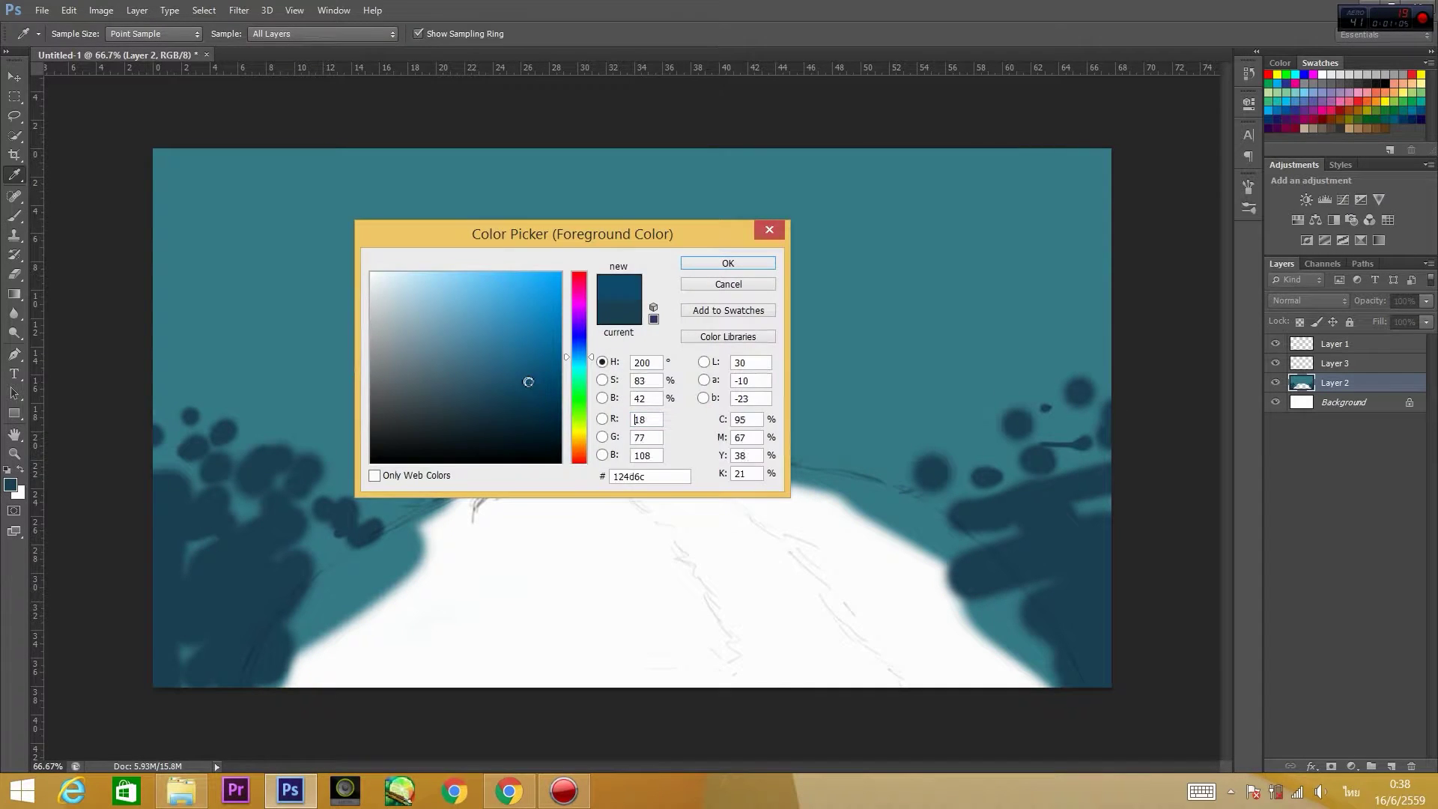
click(728, 263)
drag(301, 388, 224, 389)
drag(1027, 334, 1078, 359)
click(10, 484)
Paint light blue cloud shapes across the upper sky.
click(728, 263)
drag(449, 198, 914, 145)
click(11, 485)
click(728, 263)
drag(637, 179, 771, 177)
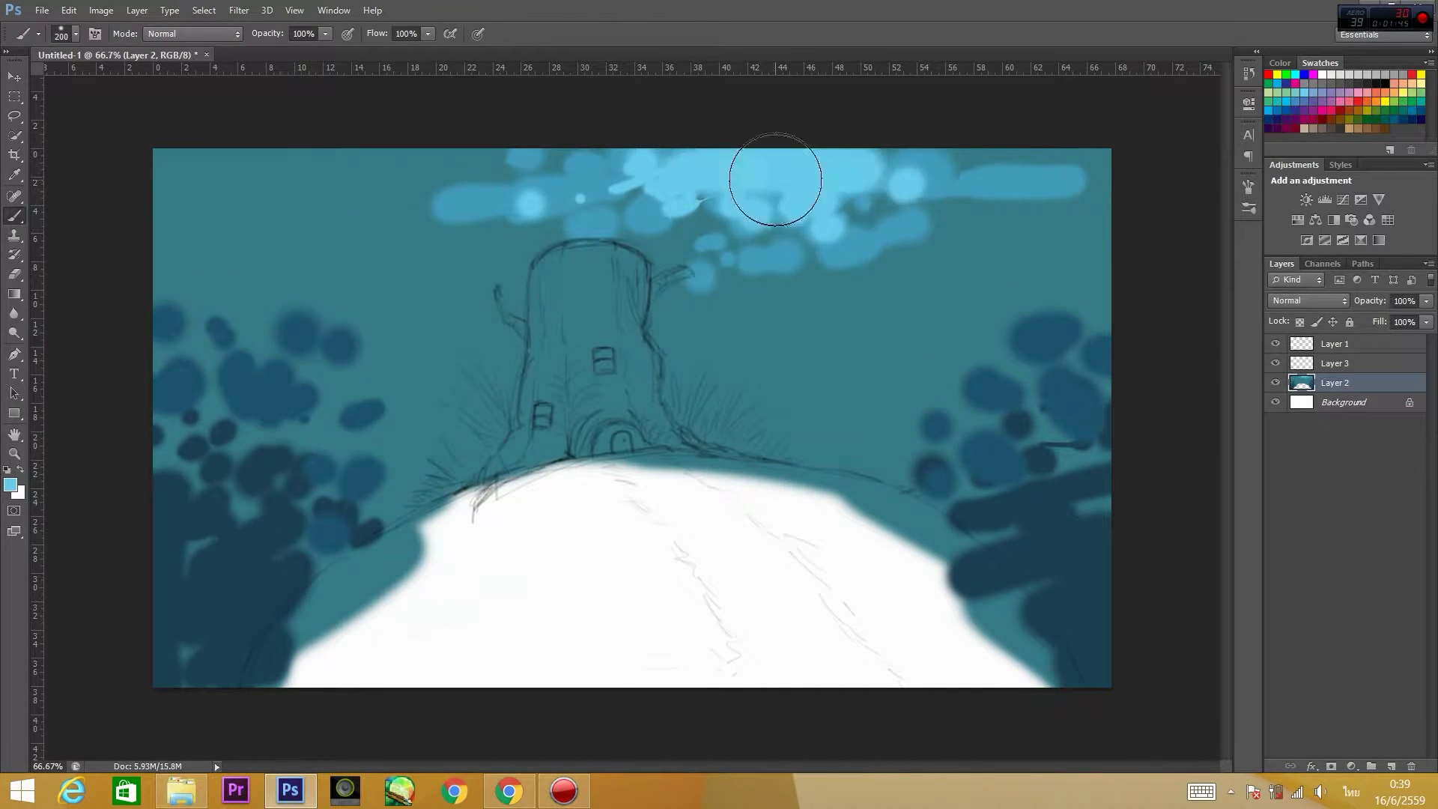
drag(856, 225, 989, 179)
click(10, 484)
click(728, 263)
drag(719, 217, 771, 172)
Blend the dark side masses and cloud band into a soft gradient with the Mixer Brush.
key(shift+b)
mouse_move(333, 346)
mouse_down()
mouse_move(247, 487)
mouse_move(199, 327)
mouse_move(263, 565)
mouse_up()
mouse_move(1049, 419)
mouse_down()
mouse_move(1081, 472)
mouse_move(1059, 379)
mouse_move(854, 315)
mouse_move(238, 232)
mouse_move(497, 232)
mouse_move(269, 432)
mouse_up()
mouse_move(720, 217)
mouse_down()
mouse_move(787, 248)
mouse_move(1024, 189)
mouse_up()
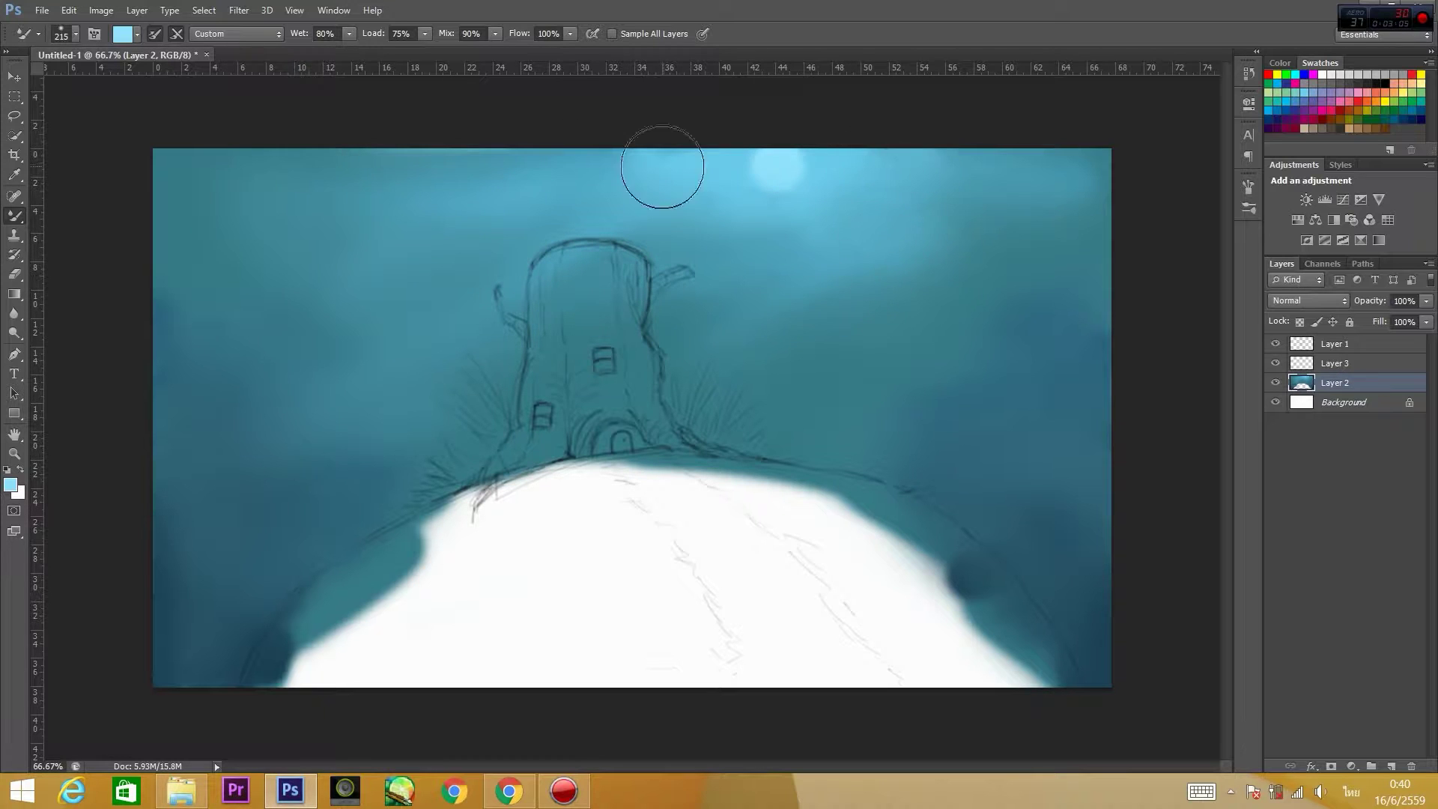
click(1335, 363)
click(11, 484)
Paint the hill solid green on Layer 3, covering all its white areas.
drag(564, 365, 571, 376)
click(475, 372)
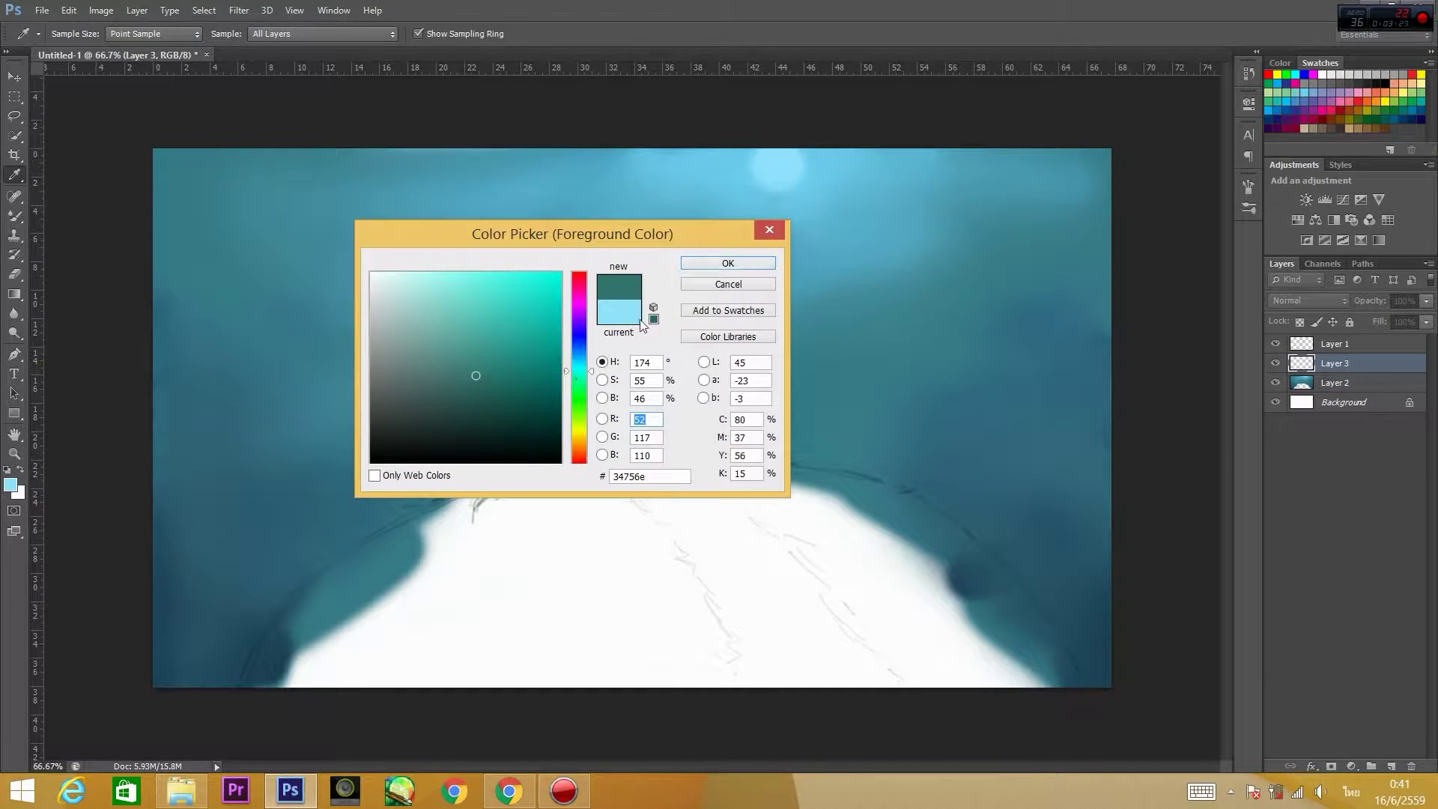
click(727, 262)
key(b)
right_click(594, 523)
mouse_move(464, 592)
mouse_down()
mouse_move(502, 561)
mouse_move(420, 592)
mouse_move(434, 529)
mouse_move(263, 684)
mouse_move(658, 481)
mouse_move(1054, 696)
mouse_up()
click(10, 484)
key(Return)
key(b)
mouse_move(622, 517)
mouse_down()
mouse_move(761, 504)
mouse_move(969, 587)
mouse_move(966, 664)
mouse_move(499, 689)
mouse_move(344, 644)
mouse_up()
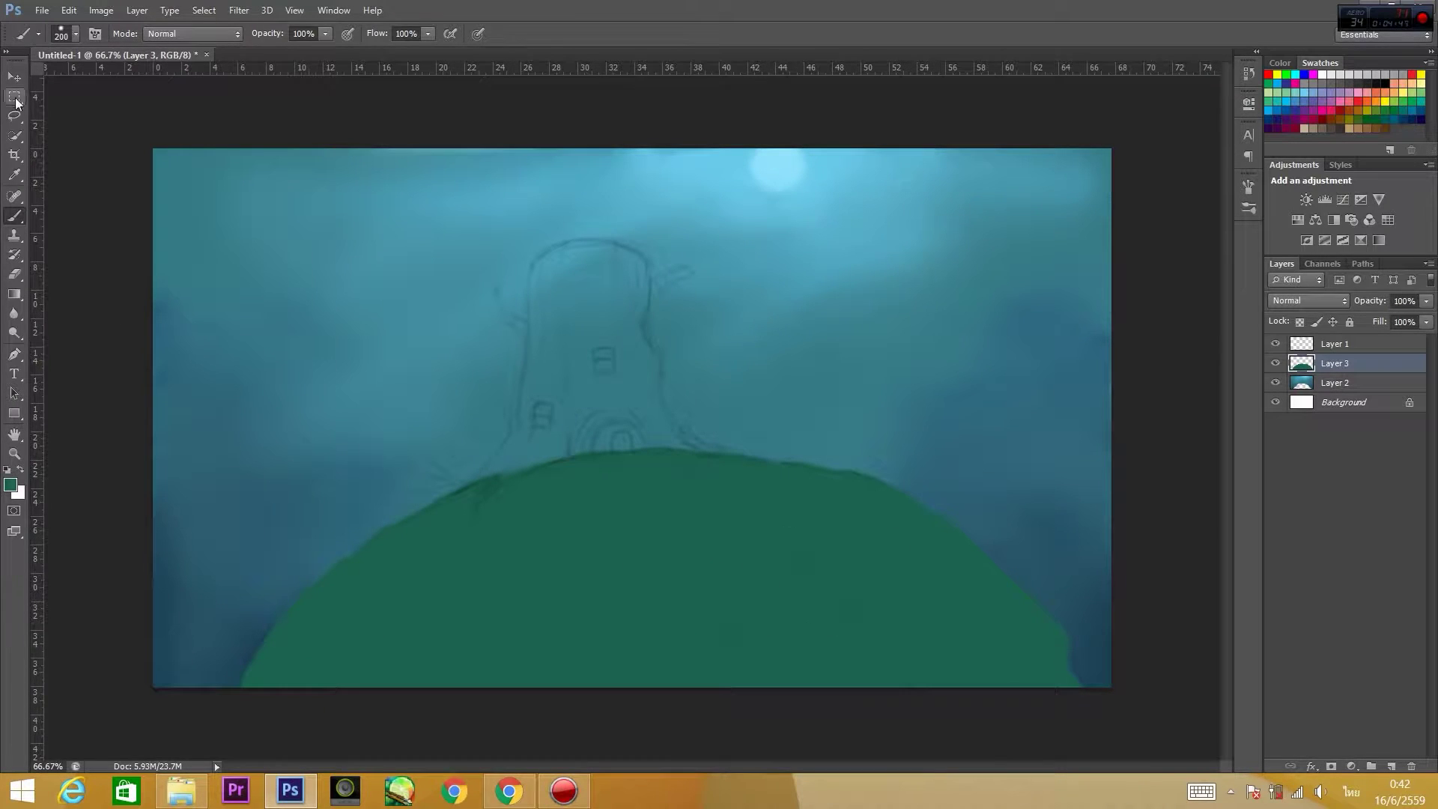
Trace the hill's curved edge with a Pen path, copy the selection to Layer 4, and lock transparency.
key(p)
click(238, 689)
drag(969, 541, 996, 574)
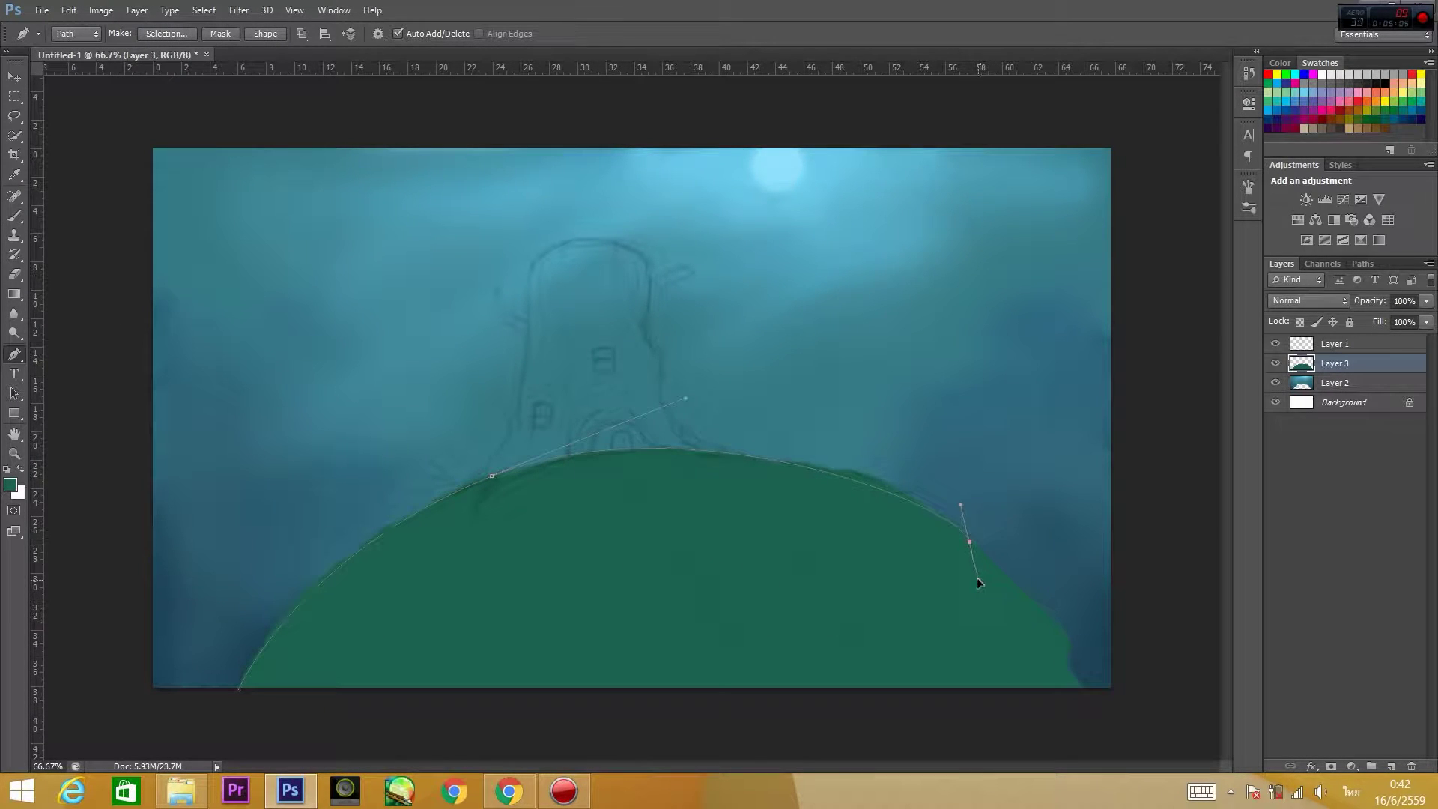
right_click(658, 582)
click(716, 283)
key(Return)
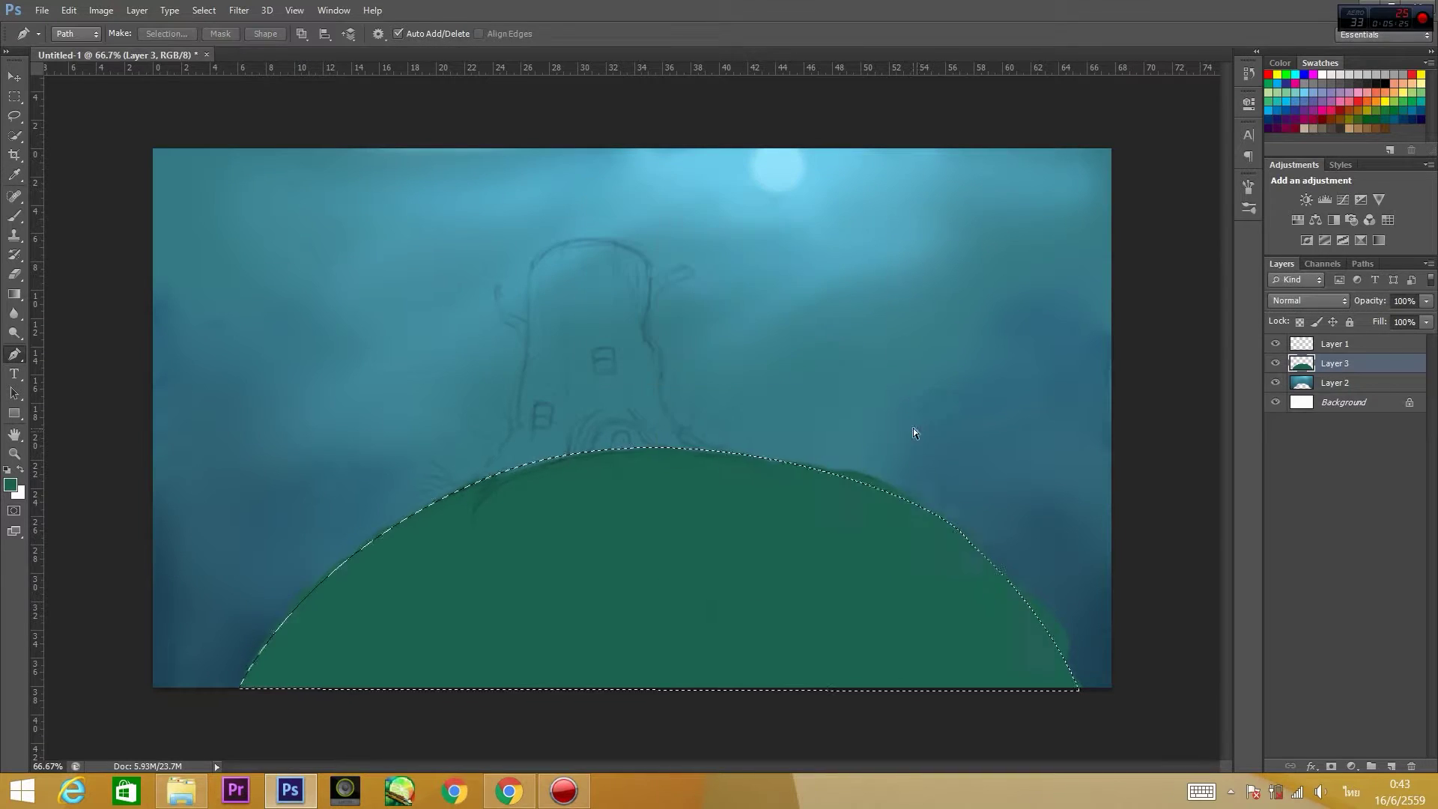
key(ctrl+j)
click(14, 216)
click(11, 484)
Paint dark green strokes and spots across the hill on Layer 4.
click(728, 263)
right_click(780, 384)
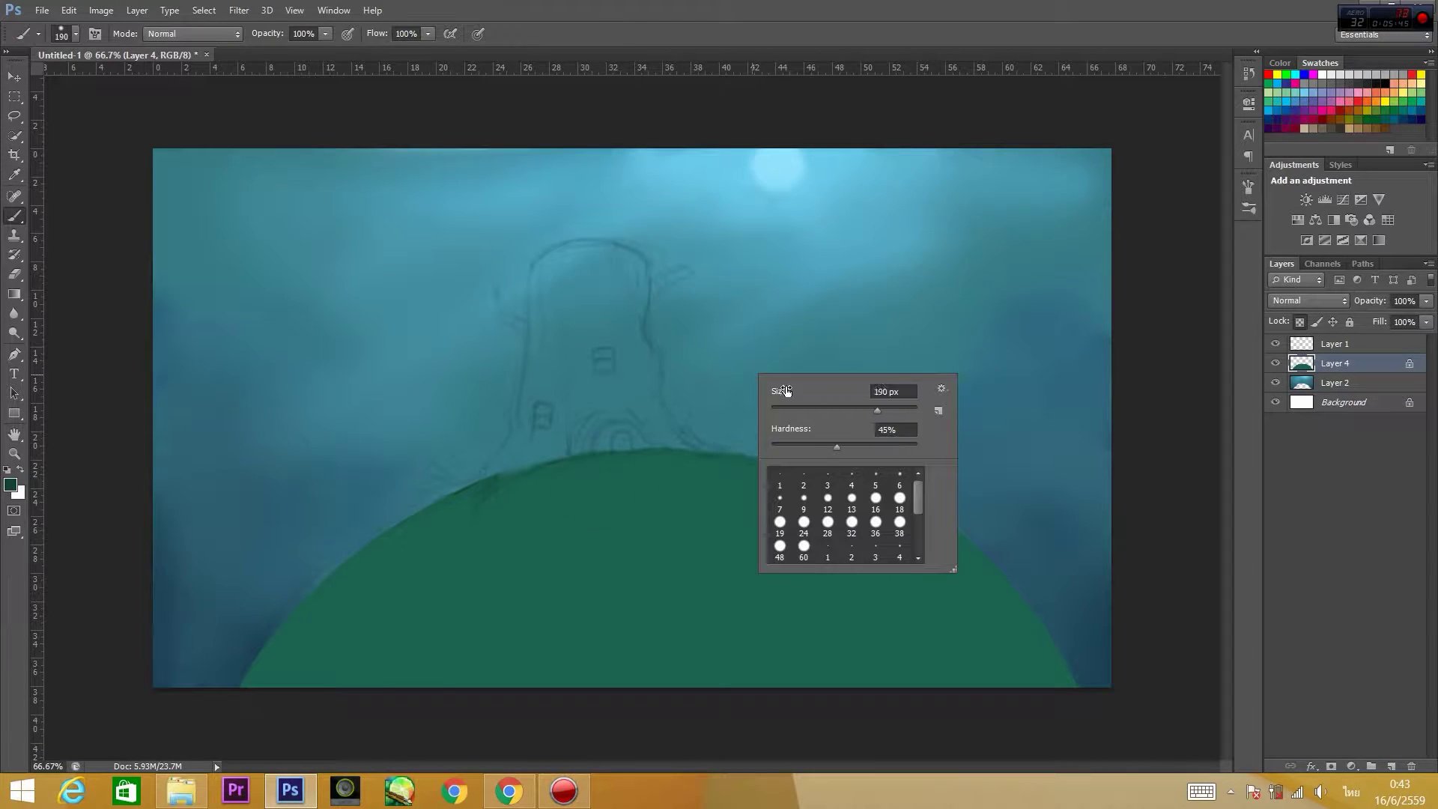
mouse_move(420, 558)
mouse_down()
mouse_move(302, 613)
mouse_move(840, 690)
mouse_move(537, 504)
mouse_move(665, 475)
mouse_move(570, 539)
mouse_up()
click(10, 485)
click(729, 263)
mouse_move(360, 592)
mouse_down()
mouse_move(250, 665)
mouse_move(568, 498)
mouse_move(874, 677)
mouse_up()
click(11, 485)
Add light teal spots and a brighter rim along the hill's top.
click(520, 365)
click(729, 263)
mouse_move(717, 495)
mouse_down()
mouse_move(850, 529)
mouse_move(876, 561)
mouse_move(674, 585)
mouse_up()
click(11, 485)
click(528, 335)
click(728, 263)
drag(796, 449, 959, 532)
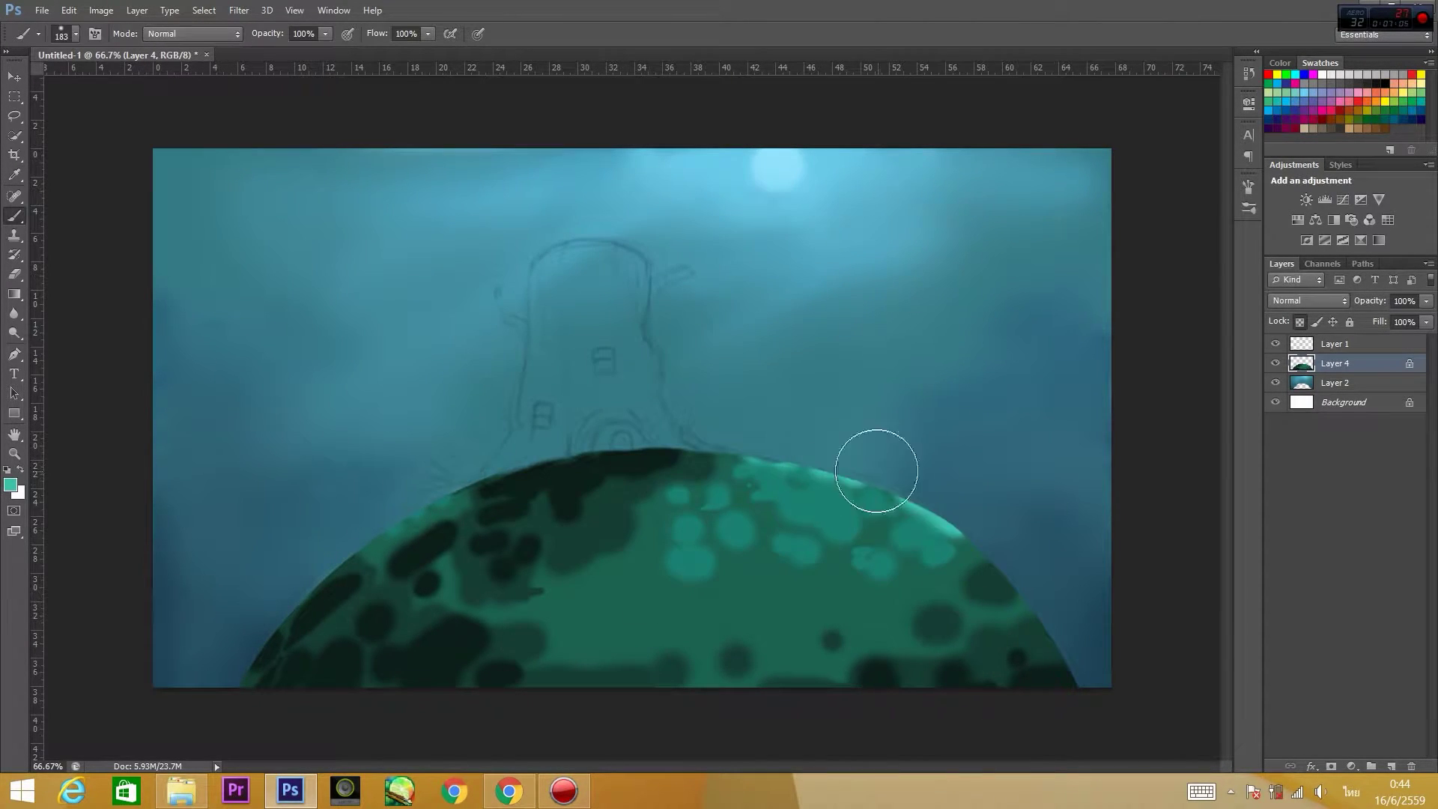
Smear the hill's dark and light spots together with the Mixer Brush.
click(11, 485)
click(728, 263)
right_click(14, 216)
click(68, 256)
mouse_move(539, 584)
mouse_down()
mouse_move(498, 492)
mouse_move(440, 668)
mouse_move(626, 681)
mouse_move(876, 545)
mouse_move(874, 671)
mouse_move(802, 488)
mouse_up()
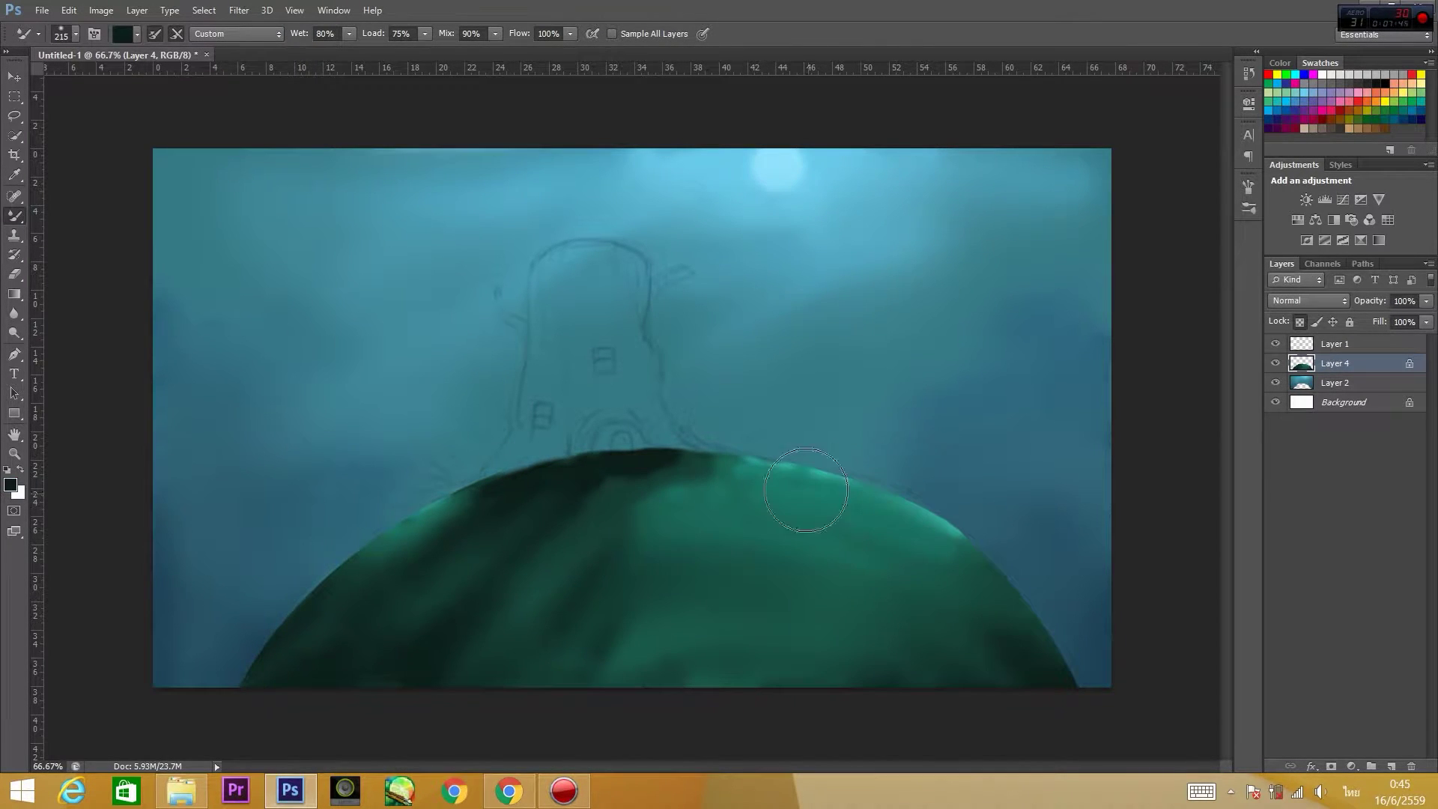
mouse_move(521, 638)
mouse_down()
mouse_move(659, 664)
mouse_move(594, 497)
mouse_move(642, 600)
mouse_up()
Darken the middle and lower right of the hill with dark green.
key(shift+b)
click(10, 485)
click(727, 256)
key(F5)
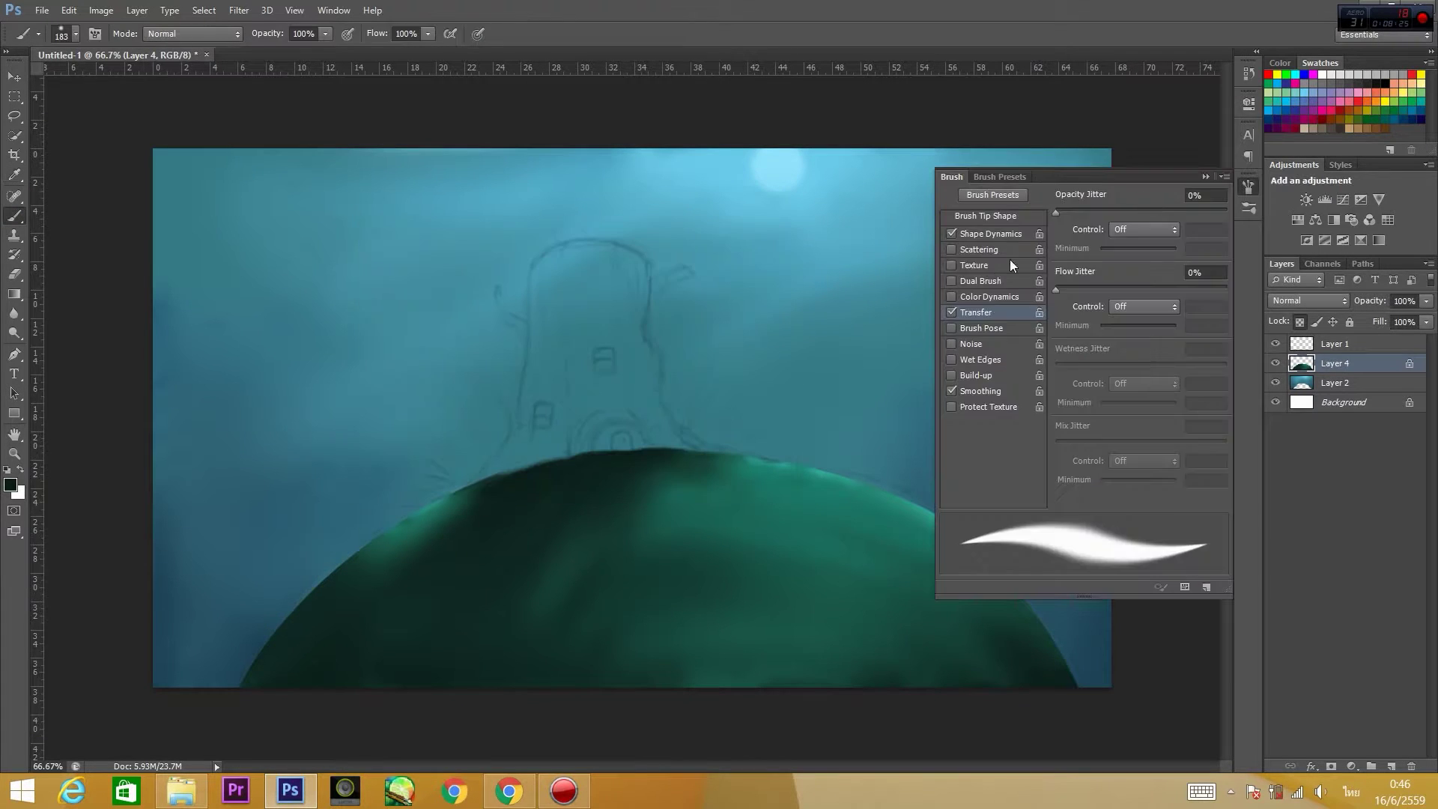
key(F5)
mouse_move(369, 667)
mouse_down()
mouse_move(475, 600)
mouse_move(626, 555)
mouse_move(411, 645)
mouse_up()
Add a new empty Layer 5 and pick a near-black brown for the stump.
click(1391, 767)
click(10, 485)
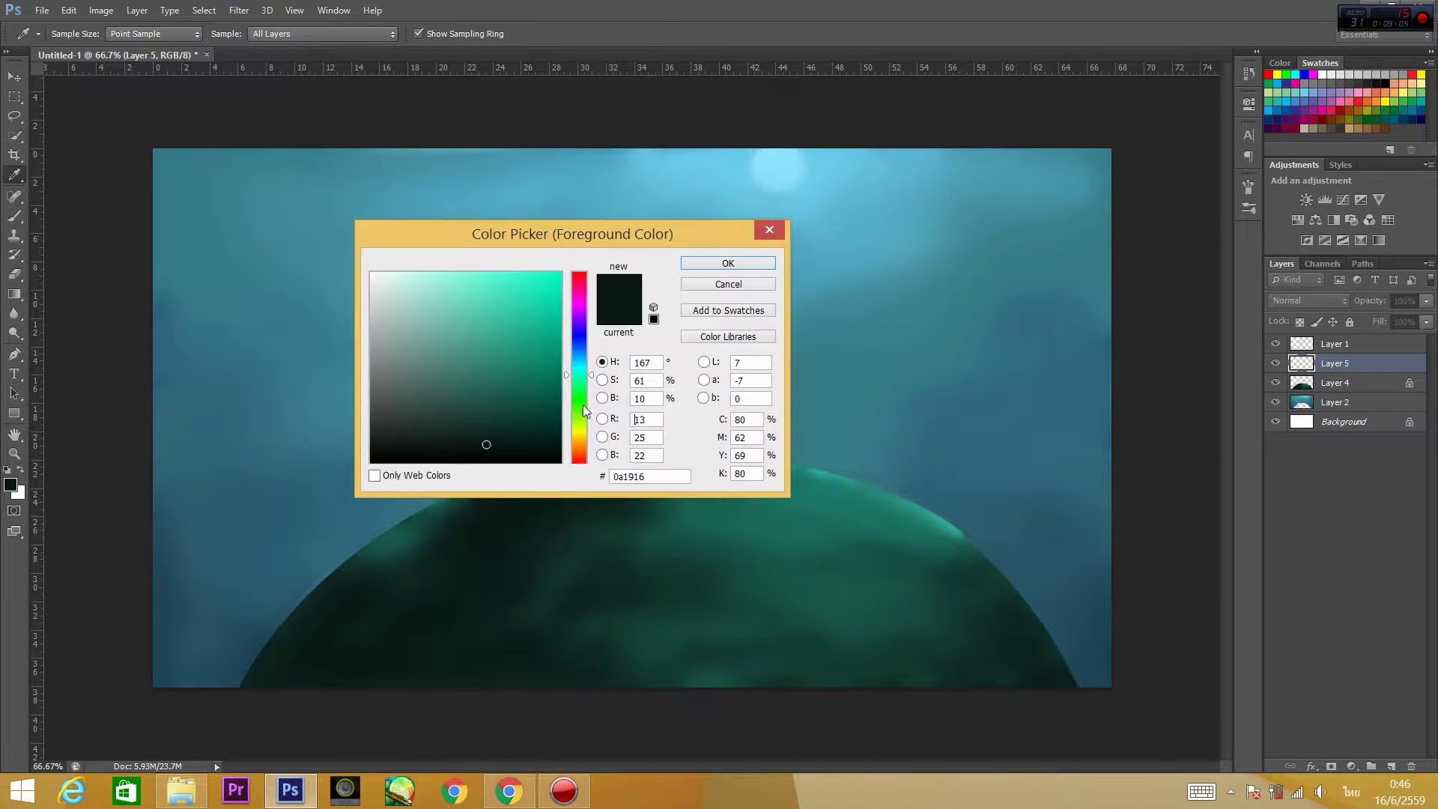
click(584, 448)
Paint the dark brown stump's trunk and outline standing on the hill.
key(Return)
right_click(560, 363)
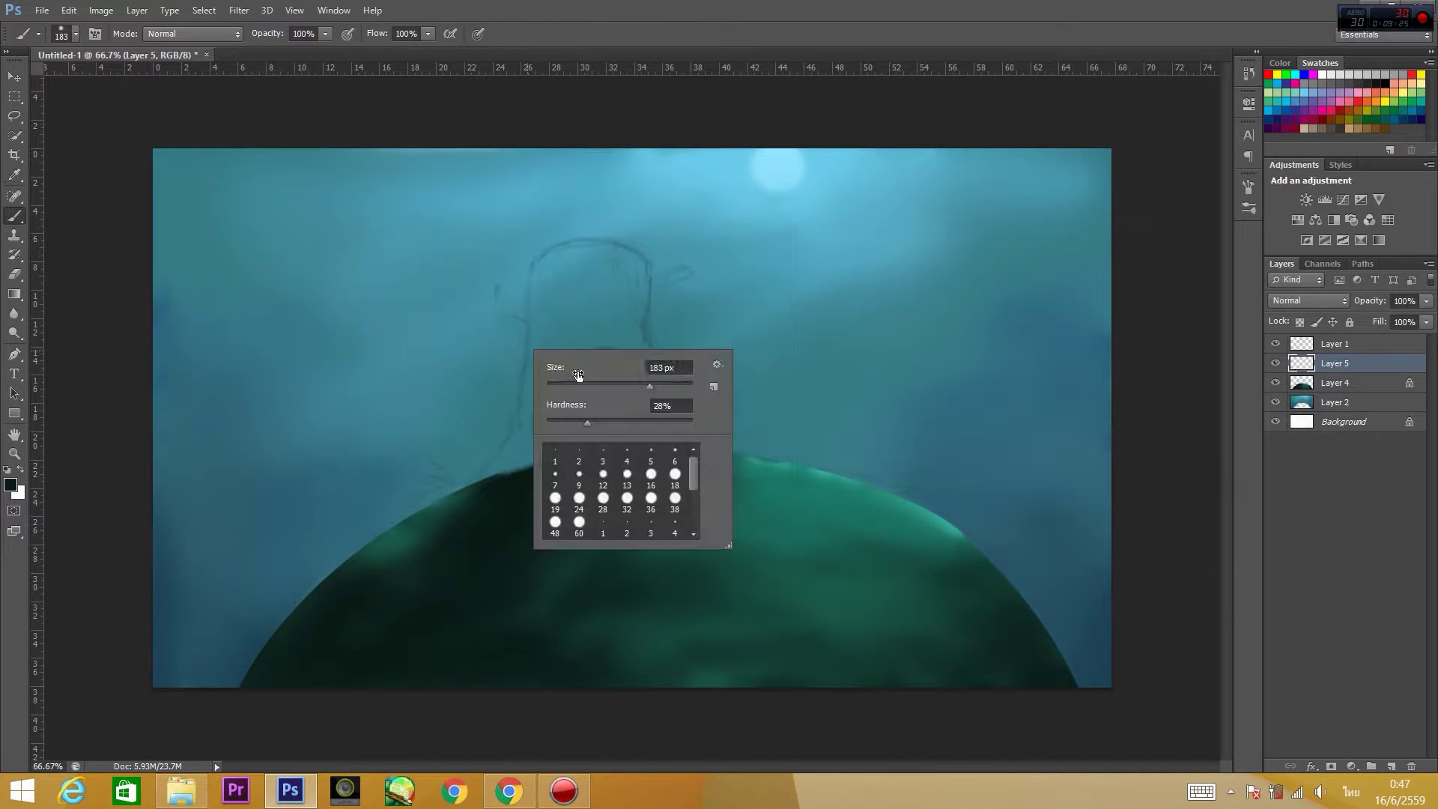
key(Return)
drag(560, 325, 573, 420)
drag(583, 341, 581, 404)
mouse_move(536, 271)
mouse_down()
mouse_move(518, 442)
mouse_move(505, 452)
mouse_move(588, 451)
mouse_up()
mouse_move(501, 466)
mouse_down()
mouse_move(528, 427)
mouse_move(577, 247)
mouse_move(649, 262)
mouse_move(670, 424)
mouse_move(642, 449)
mouse_move(591, 448)
mouse_move(650, 433)
mouse_up()
mouse_move(573, 283)
mouse_down()
mouse_move(554, 254)
mouse_move(597, 247)
mouse_move(629, 382)
mouse_move(569, 442)
mouse_move(630, 360)
mouse_move(636, 417)
mouse_up()
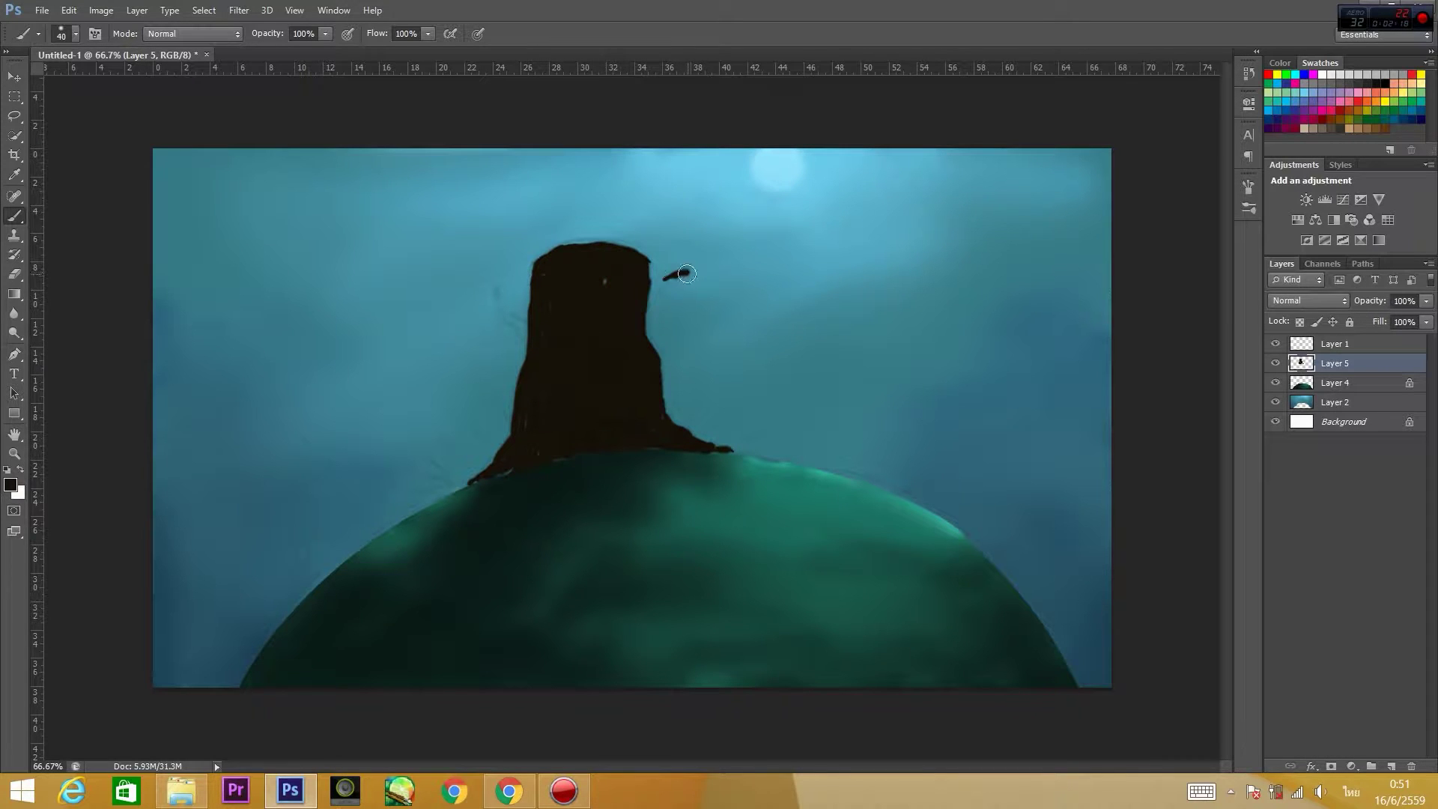
Add two small twig branches to the stump using a darker shade and smaller brush.
click(10, 484)
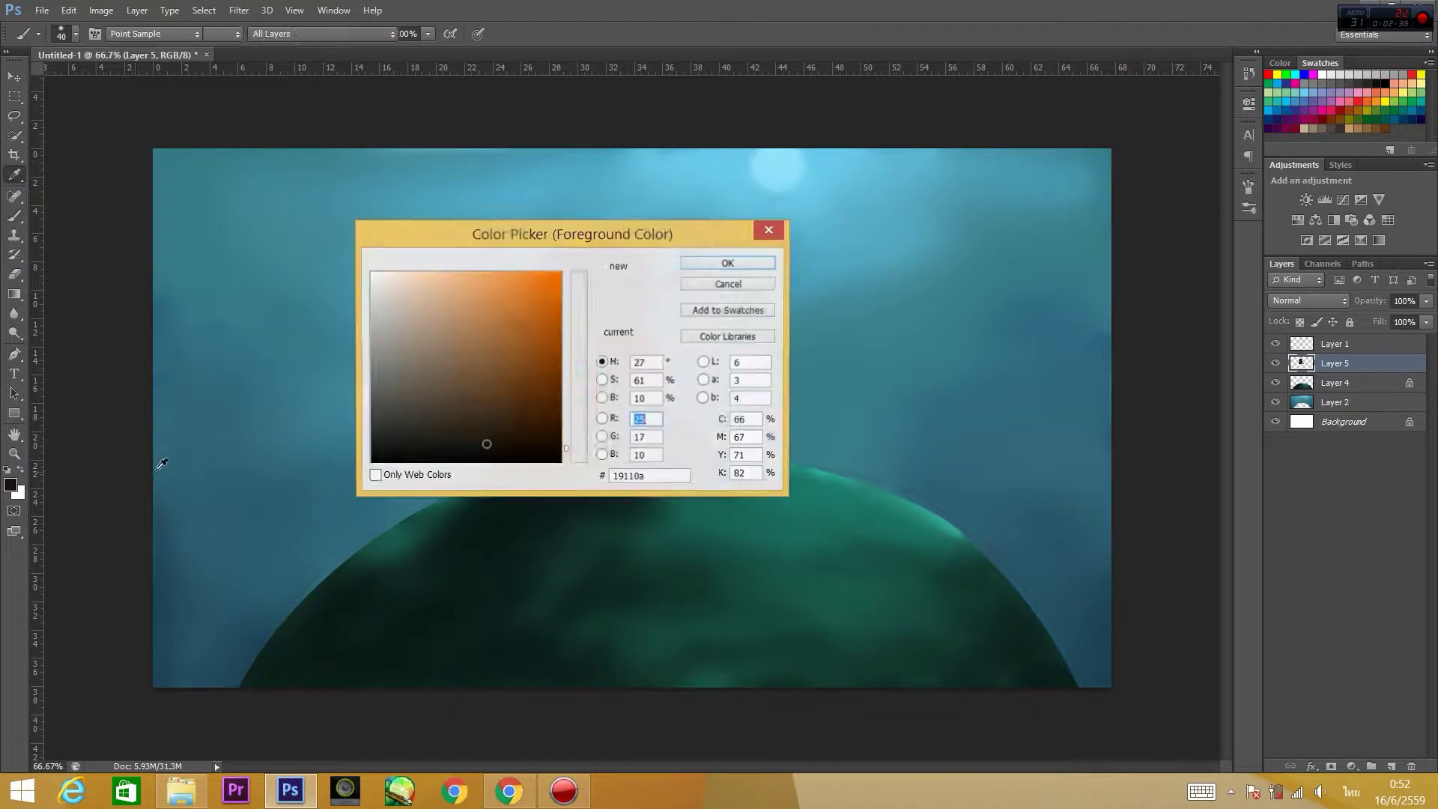
click(581, 411)
click(494, 420)
click(731, 256)
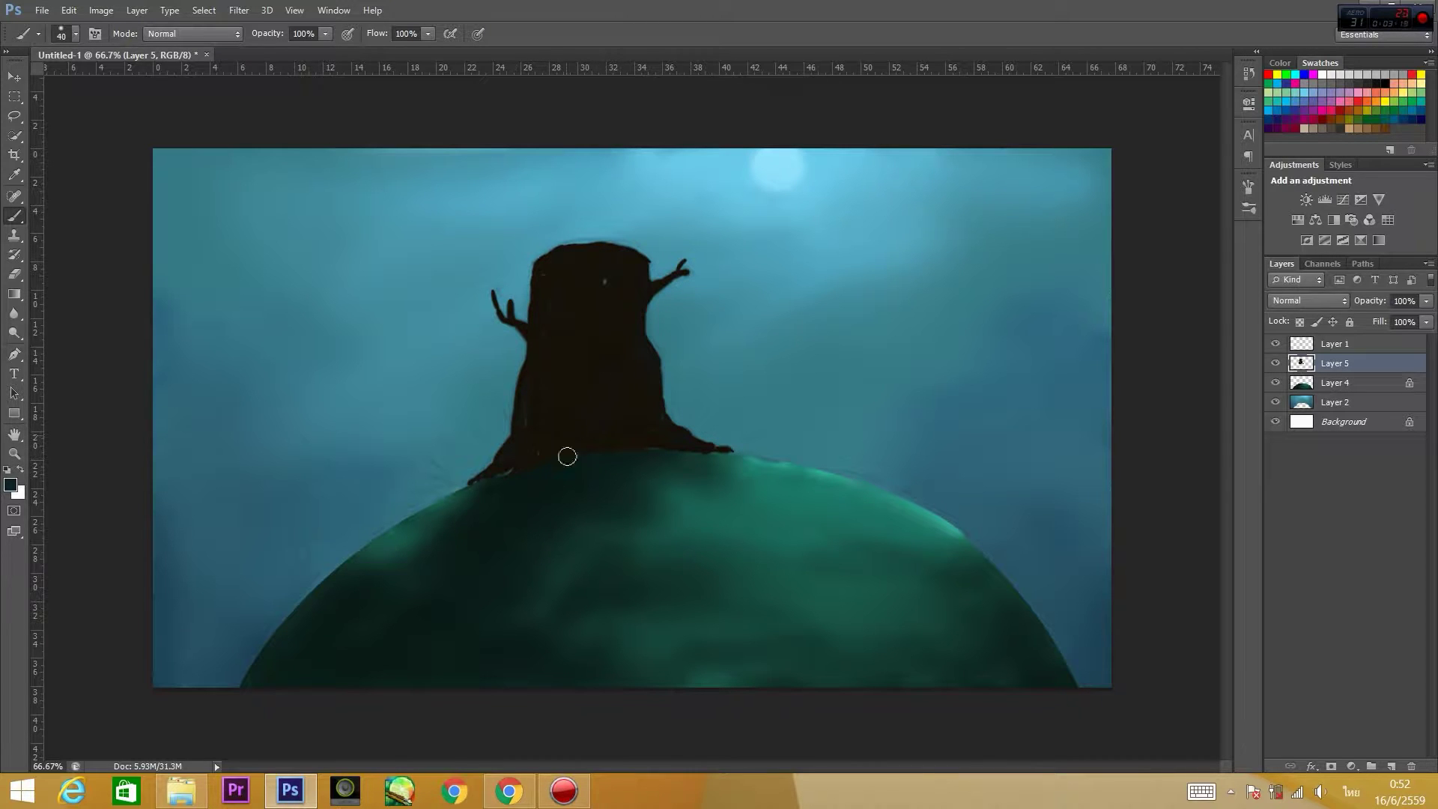
click(11, 484)
click(731, 263)
click(1248, 185)
click(10, 484)
Create a new Layer 6 and set the brush opacity to 71%.
click(732, 260)
key(ctrl+shift+alt+n)
key(7)
key(1)
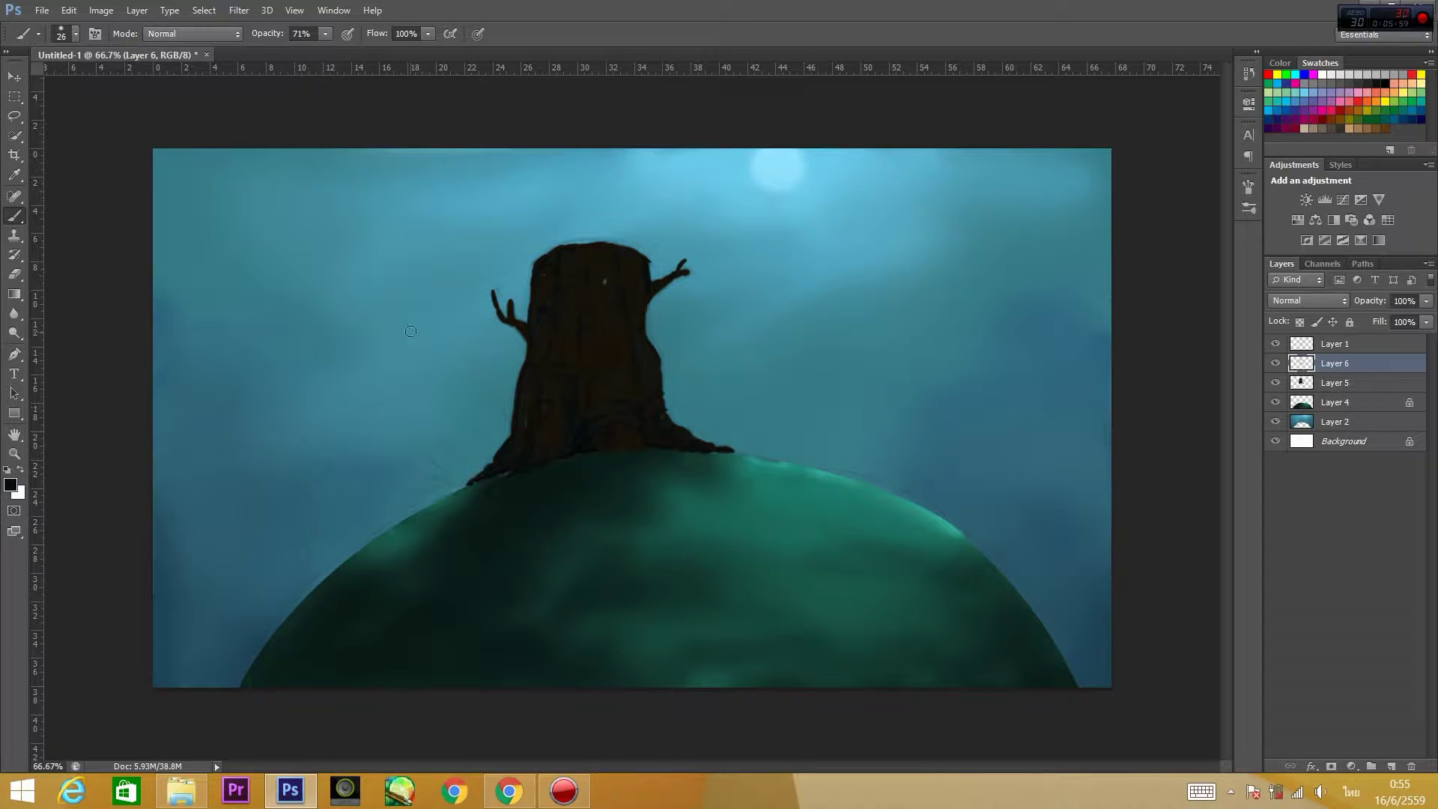
Merge the stump Layer 5 into Layer 6 with Ctrl+E.
key(ctrl+e)
click(11, 484)
click(732, 266)
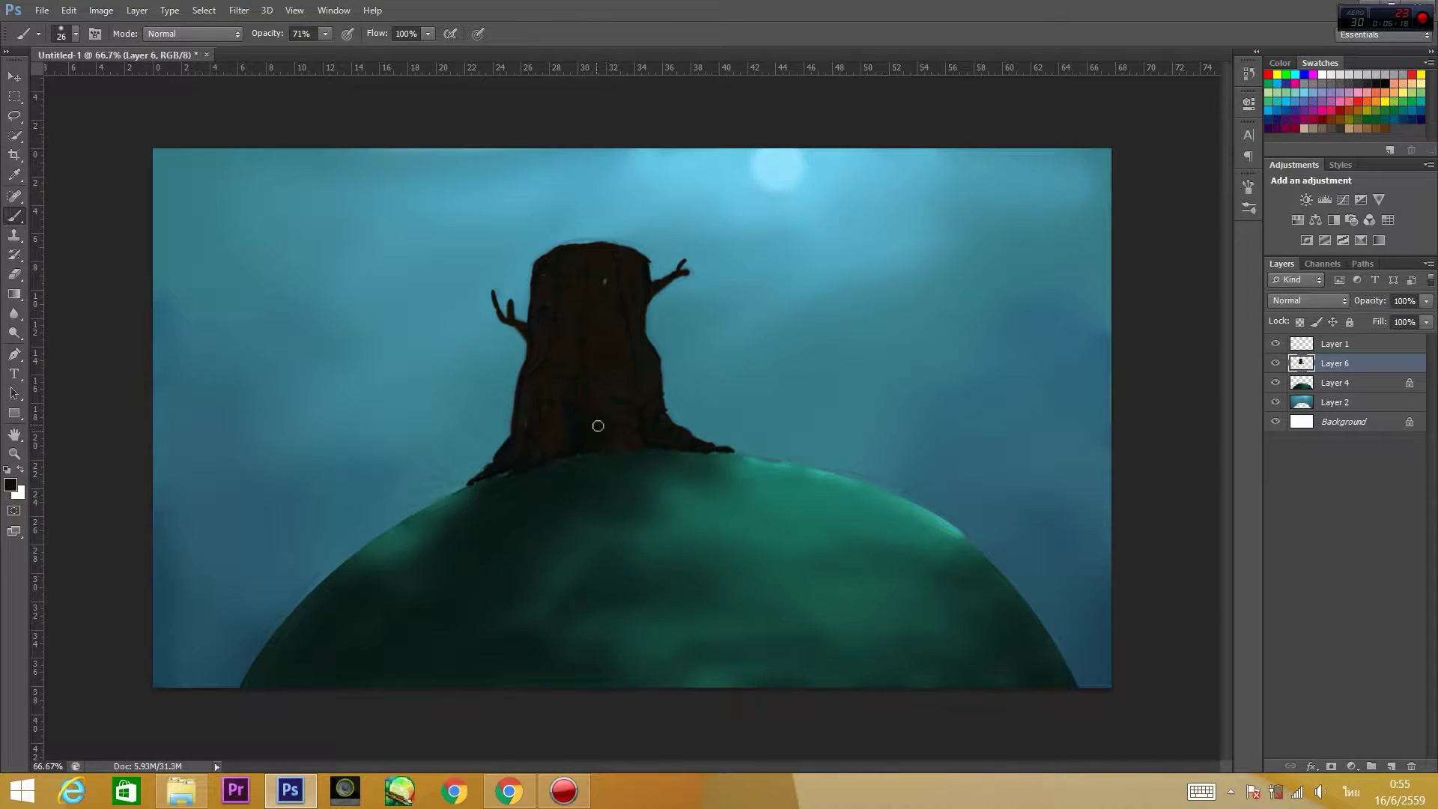
click(10, 484)
click(732, 267)
click(1248, 187)
Pick dark reddish brown and very dark purple tones for the bark texture.
click(10, 485)
click(588, 425)
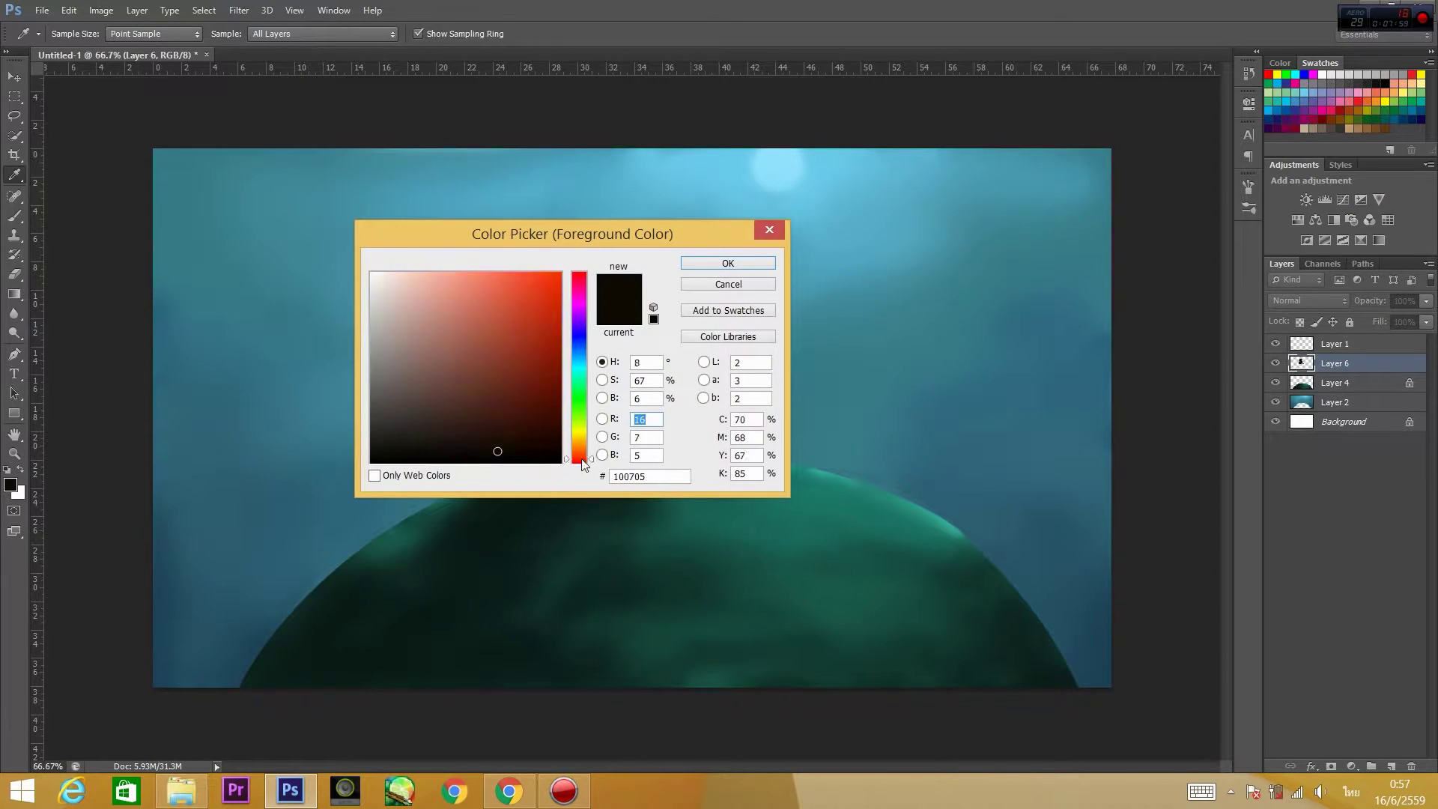
key(Return)
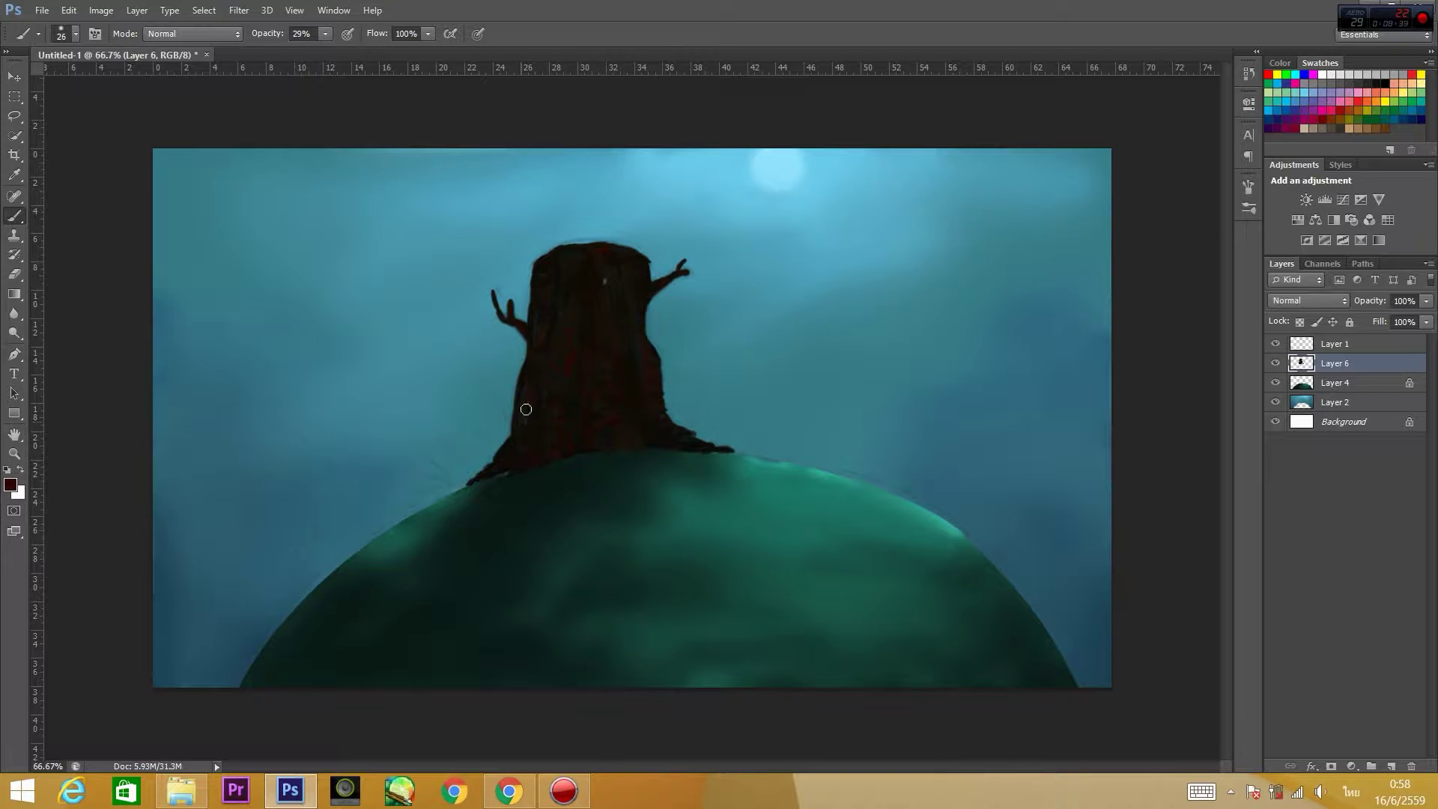
click(10, 485)
click(583, 327)
click(533, 440)
key(Return)
Switch to a near-black colour with a 14-pixel brush at 73% opacity.
click(10, 484)
click(454, 472)
key(Return)
right_click(526, 469)
double_click(511, 474)
key(7)
key(3)
Pick a brown foreground colour and dab it onto the stump.
click(10, 485)
click(497, 404)
click(725, 353)
click(610, 433)
Step the colour through darker browns to black and darken the centre of the door.
click(10, 484)
click(726, 353)
click(10, 485)
key(Return)
click(11, 485)
key(Return)
click(10, 484)
key(Return)
drag(611, 440, 622, 438)
Fill the small trunk window with orange.
click(10, 485)
key(Return)
click(11, 485)
click(539, 392)
key(Return)
click(10, 485)
click(547, 262)
key(Return)
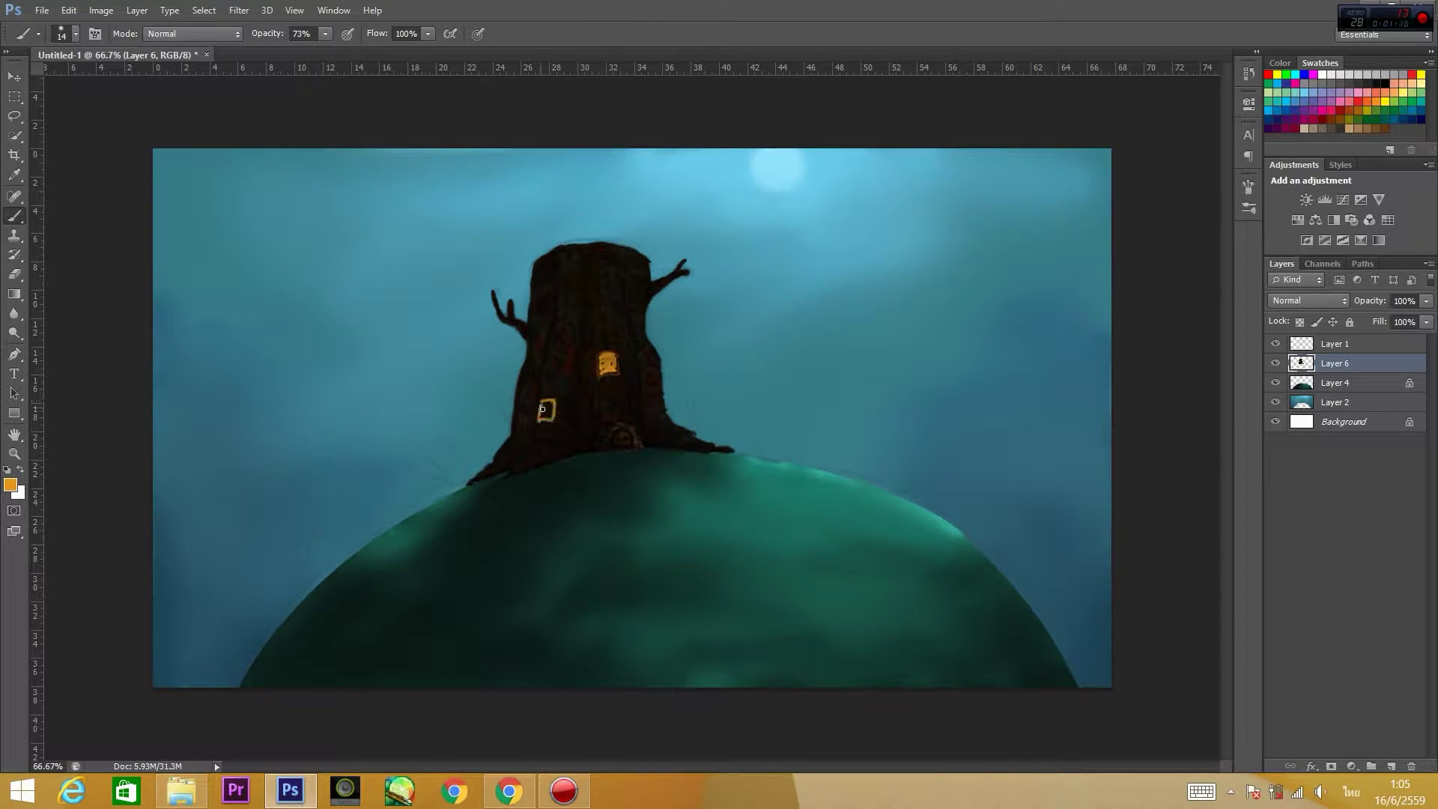
drag(542, 408, 548, 414)
Try several brown shades for the second window before settling on orange.
click(10, 484)
click(563, 392)
key(Return)
click(10, 484)
click(541, 401)
key(Return)
click(10, 484)
click(579, 445)
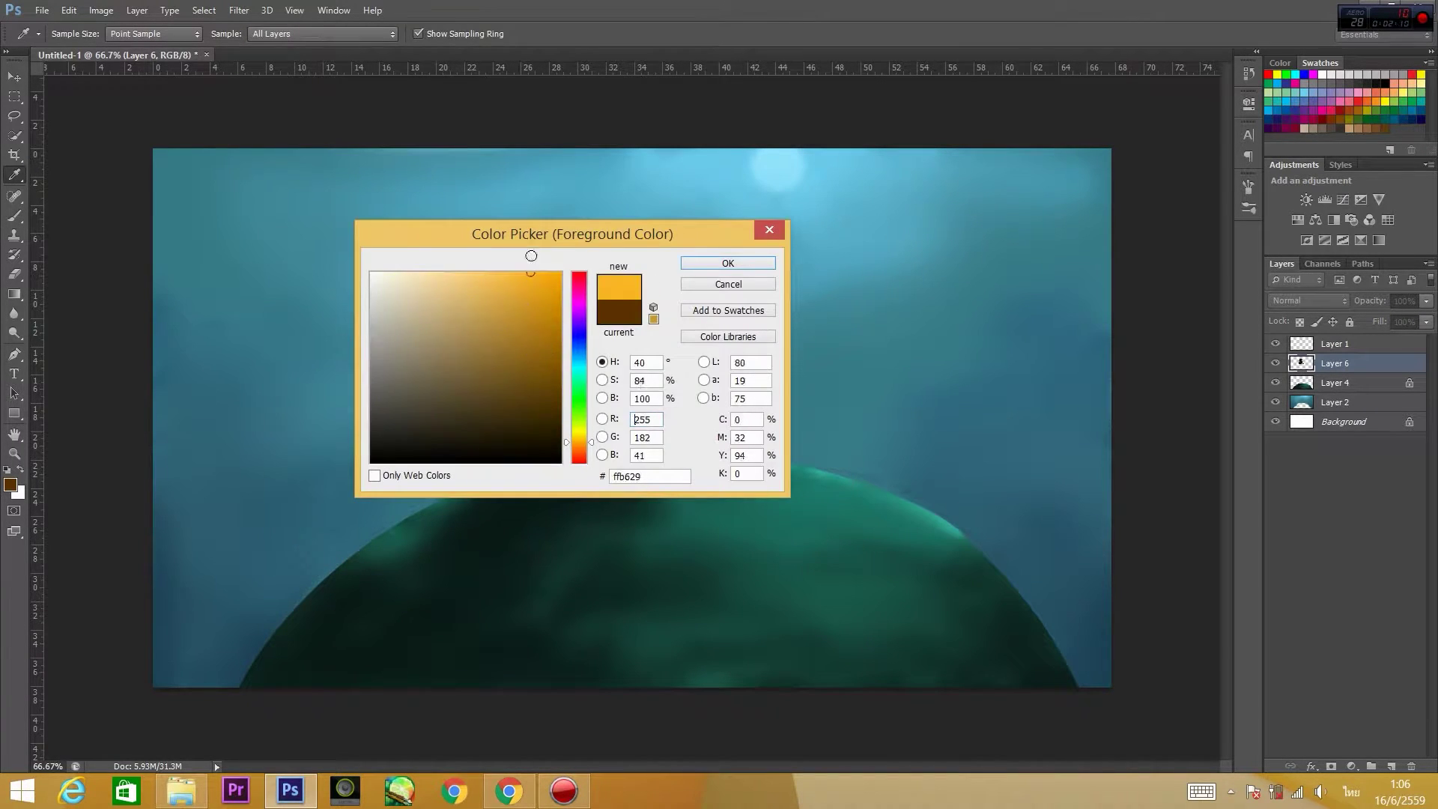
key(Return)
Set the foreground colour to bright yellow ffcc00 and return to the Brush.
click(11, 485)
click(569, 437)
key(Return)
key(b)
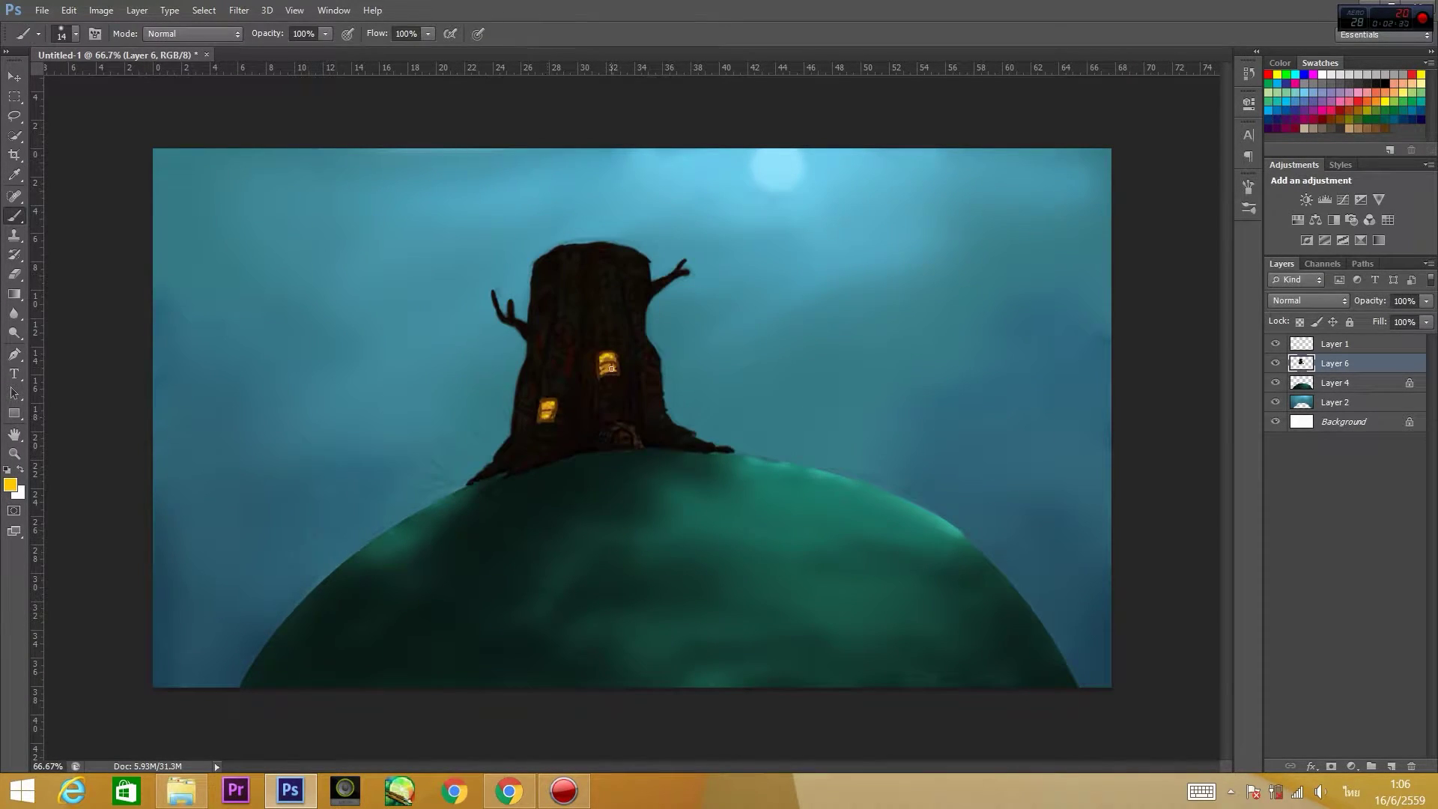
Choose a near-black colour and paint a short dark stroke at the trunk base.
click(10, 485)
click(540, 322)
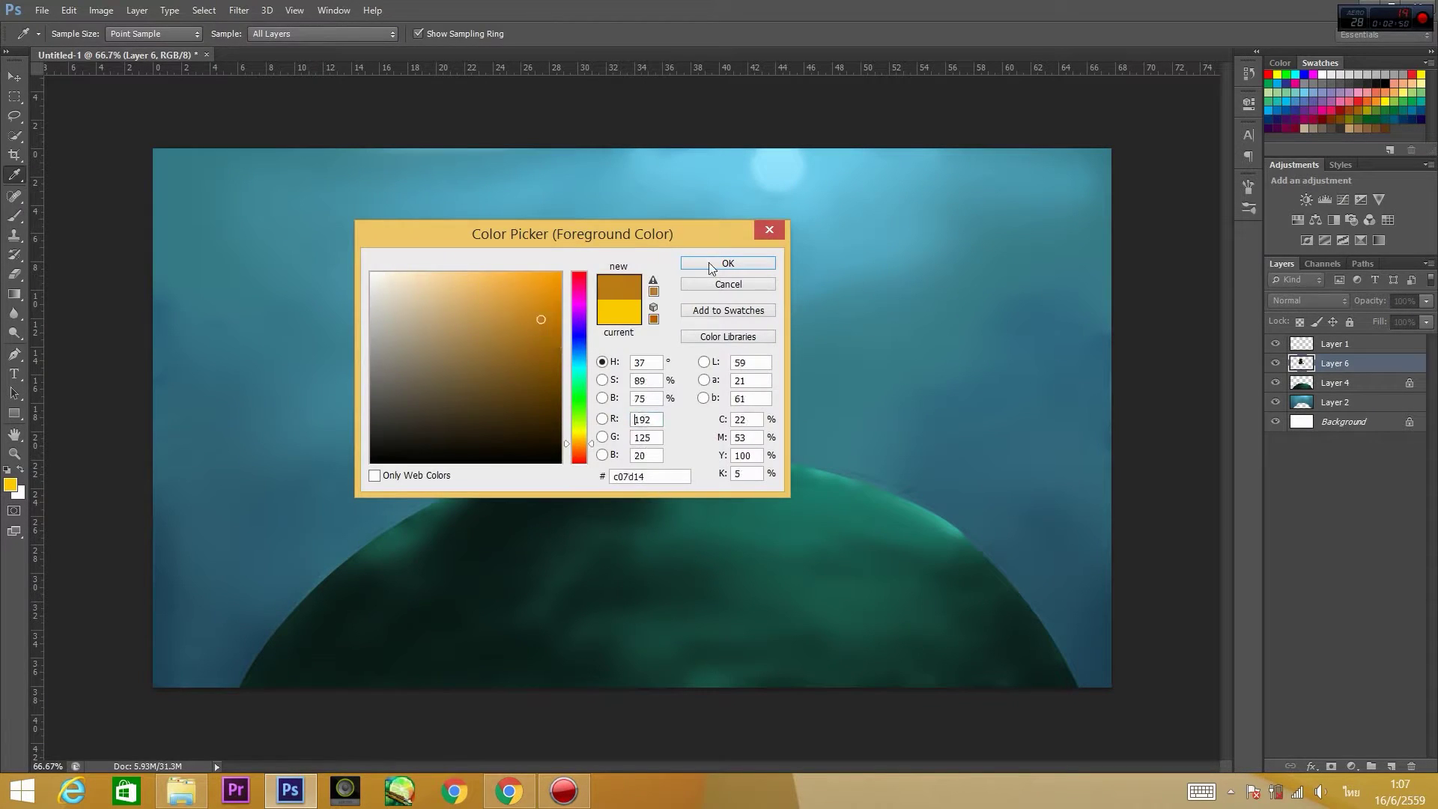
click(719, 267)
click(613, 381)
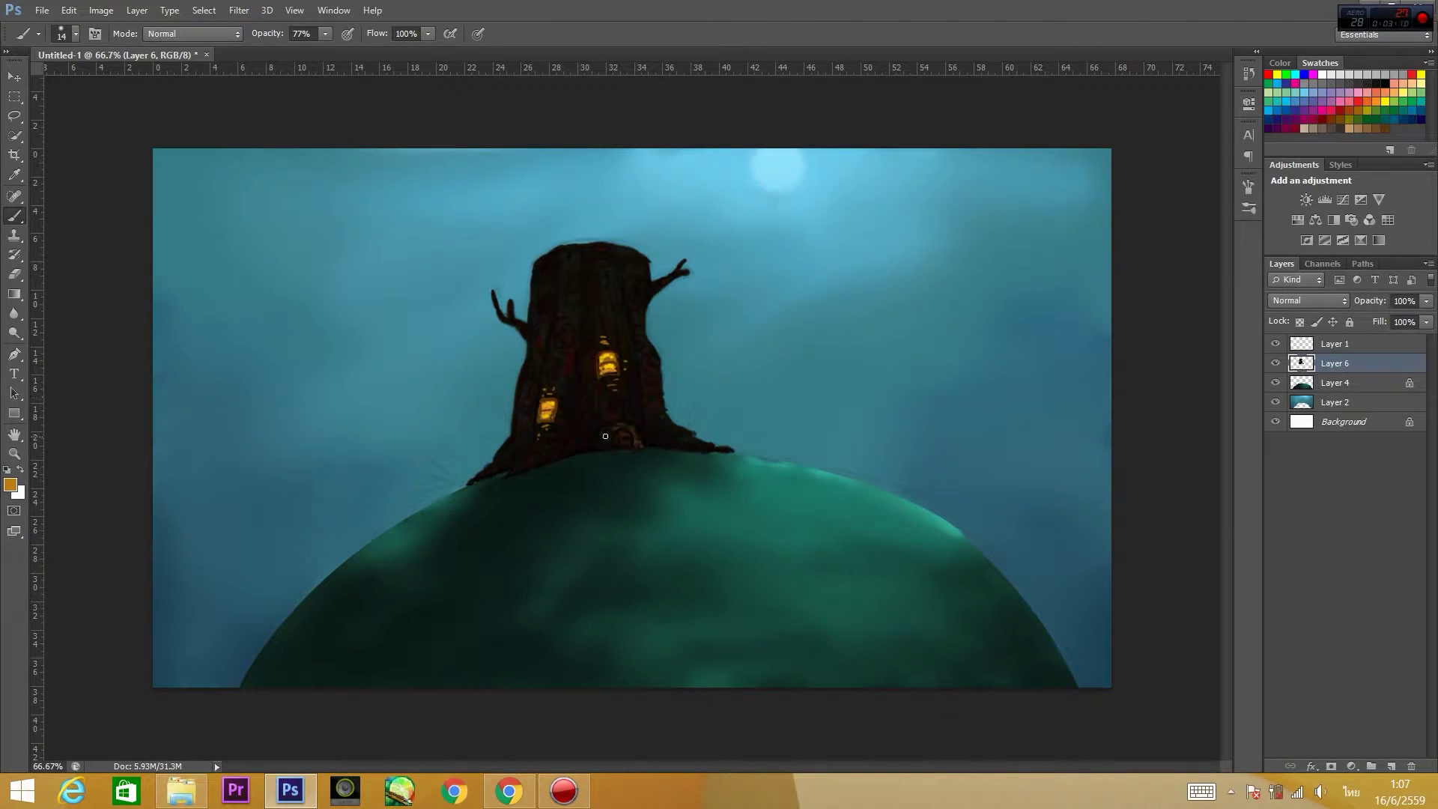
click(11, 484)
click(483, 444)
click(732, 262)
click(10, 484)
click(549, 420)
click(729, 260)
drag(647, 425, 647, 445)
Paint a small bright orange-yellow dot at the door.
click(11, 484)
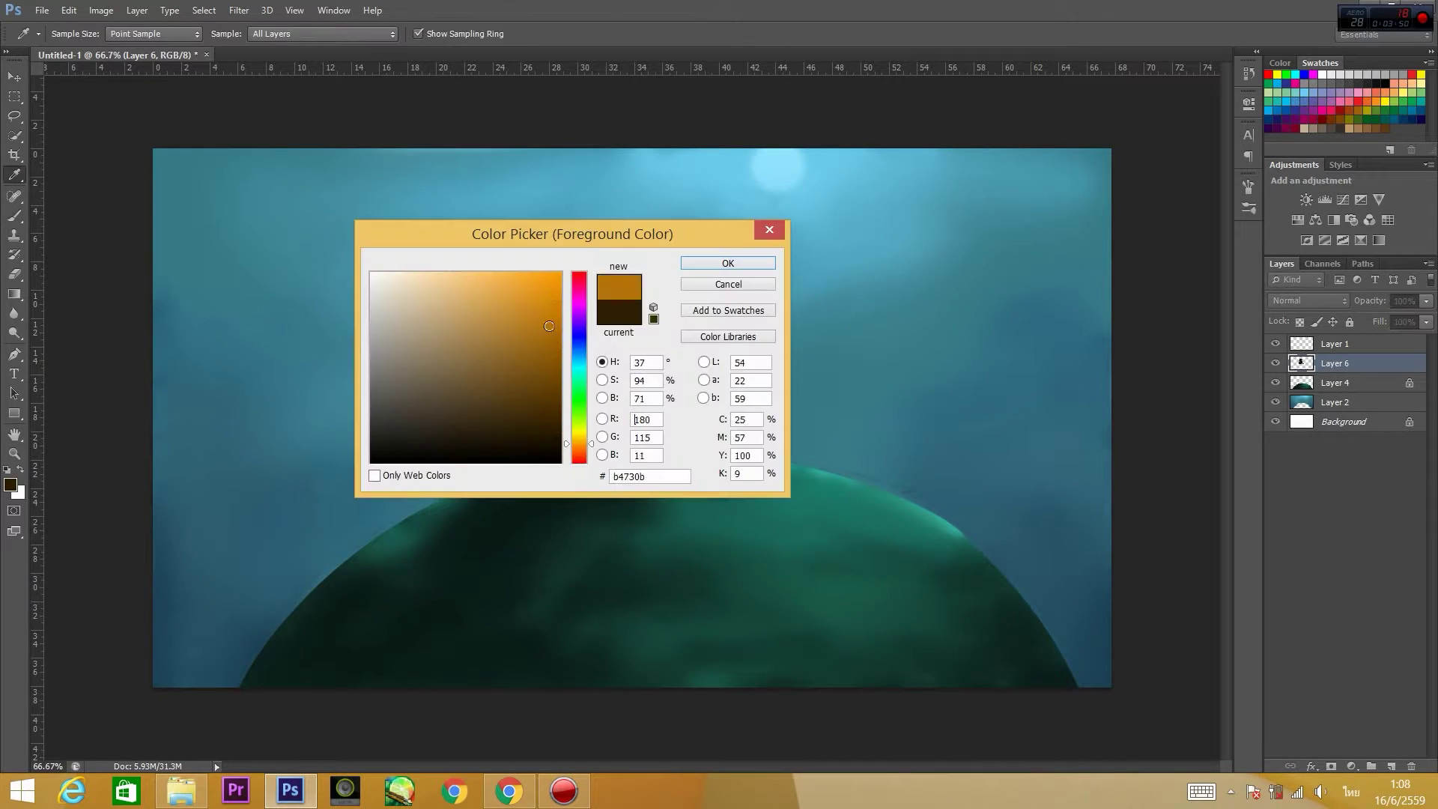
click(728, 260)
click(11, 485)
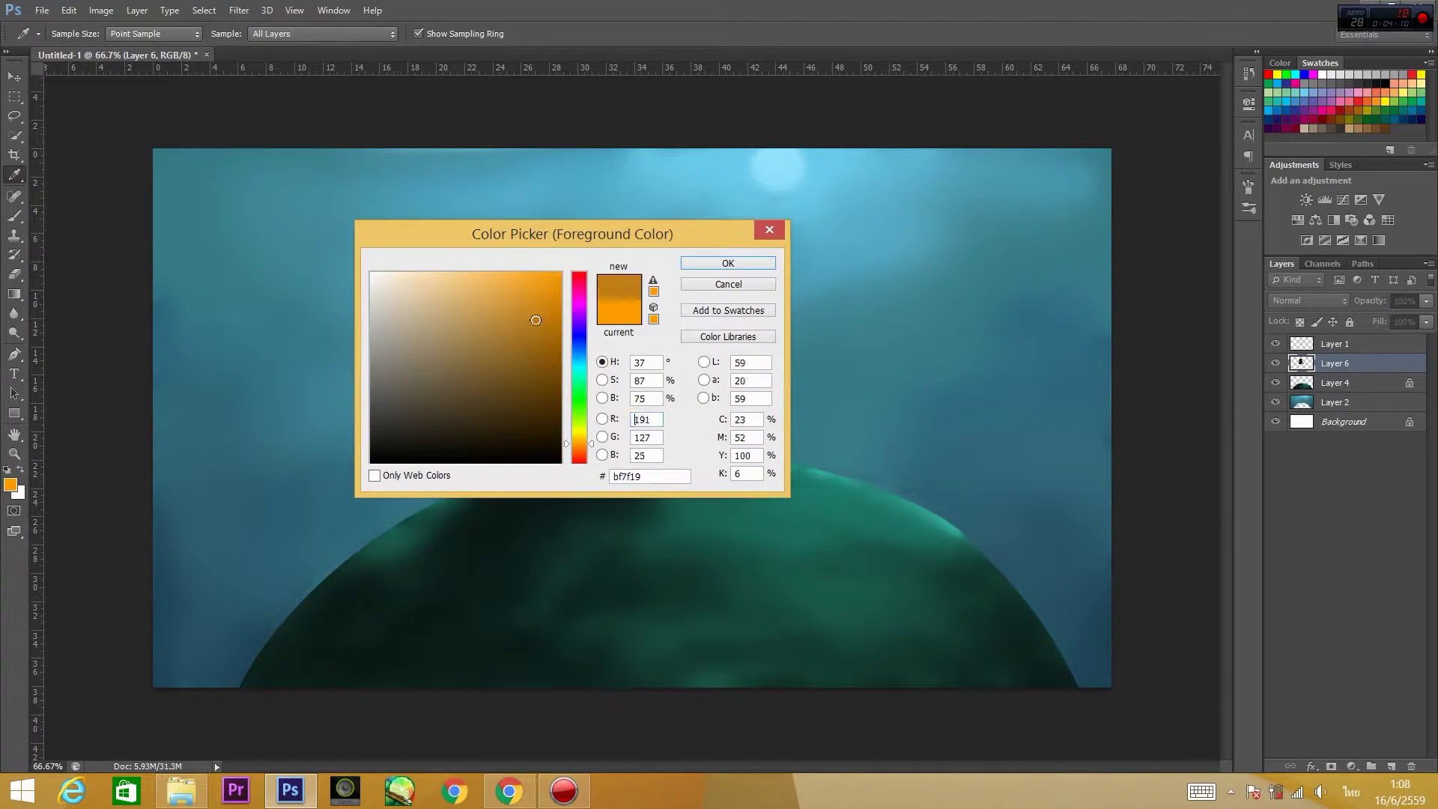
click(732, 263)
click(634, 416)
click(10, 484)
click(524, 299)
click(732, 263)
click(10, 485)
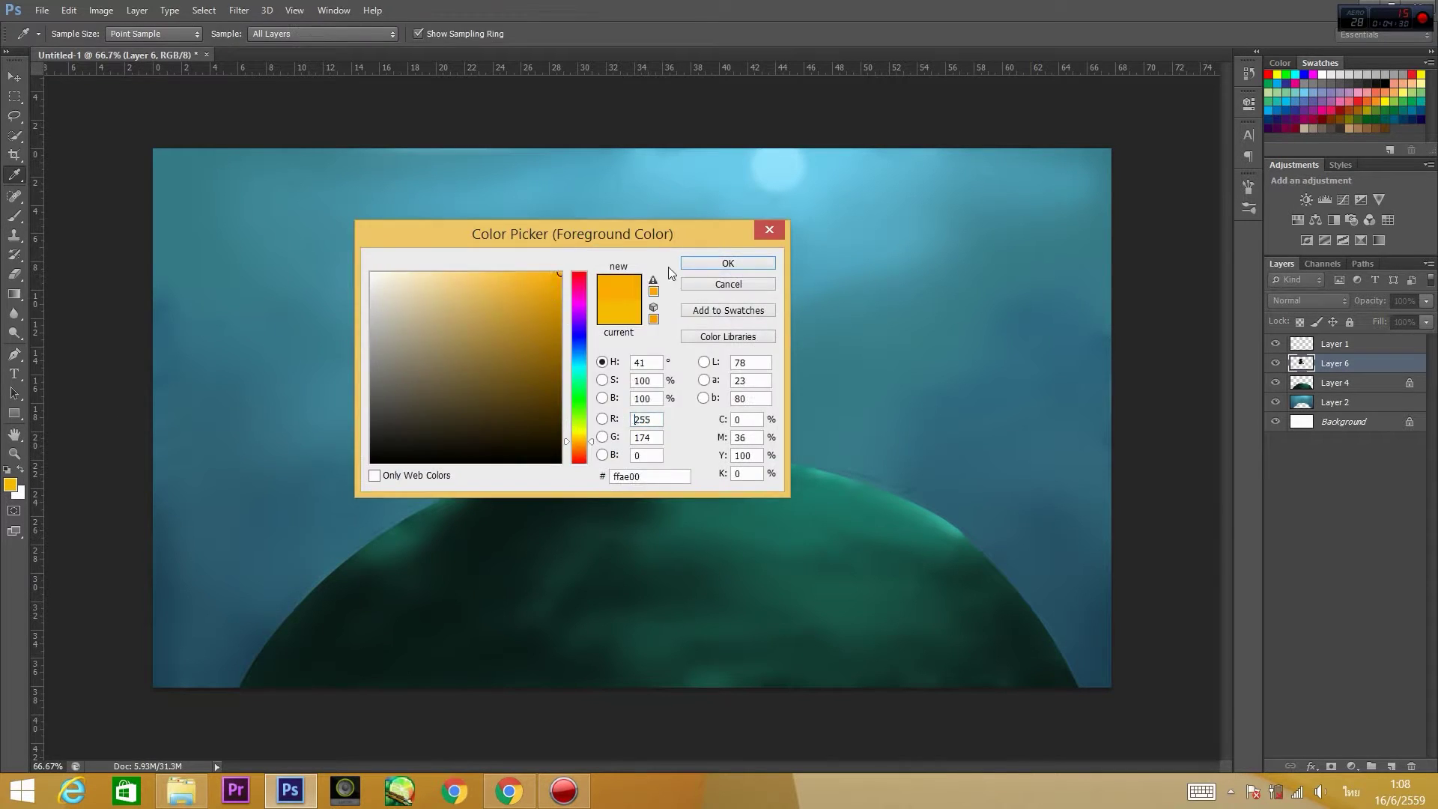
Enlarge the brush to 24 pixels and undo the yellow scribbles around the door.
click(731, 263)
right_click(616, 382)
drag(629, 411, 638, 411)
key(Return)
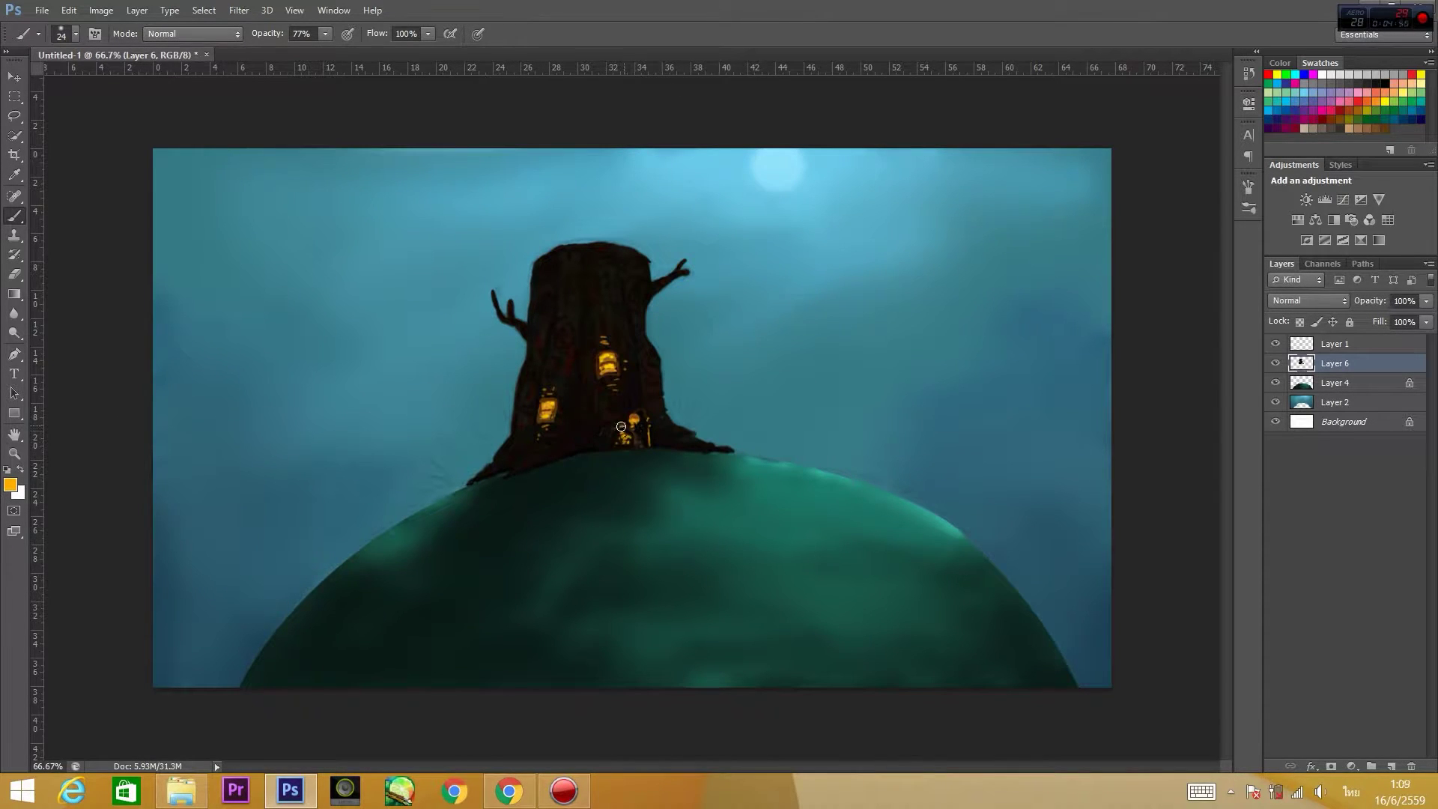
key(ctrl+z)
On new Layer 7, paint a 42% yellow door glow and duplicate it in Linear Dodge.
click(1391, 767)
key(4)
key(2)
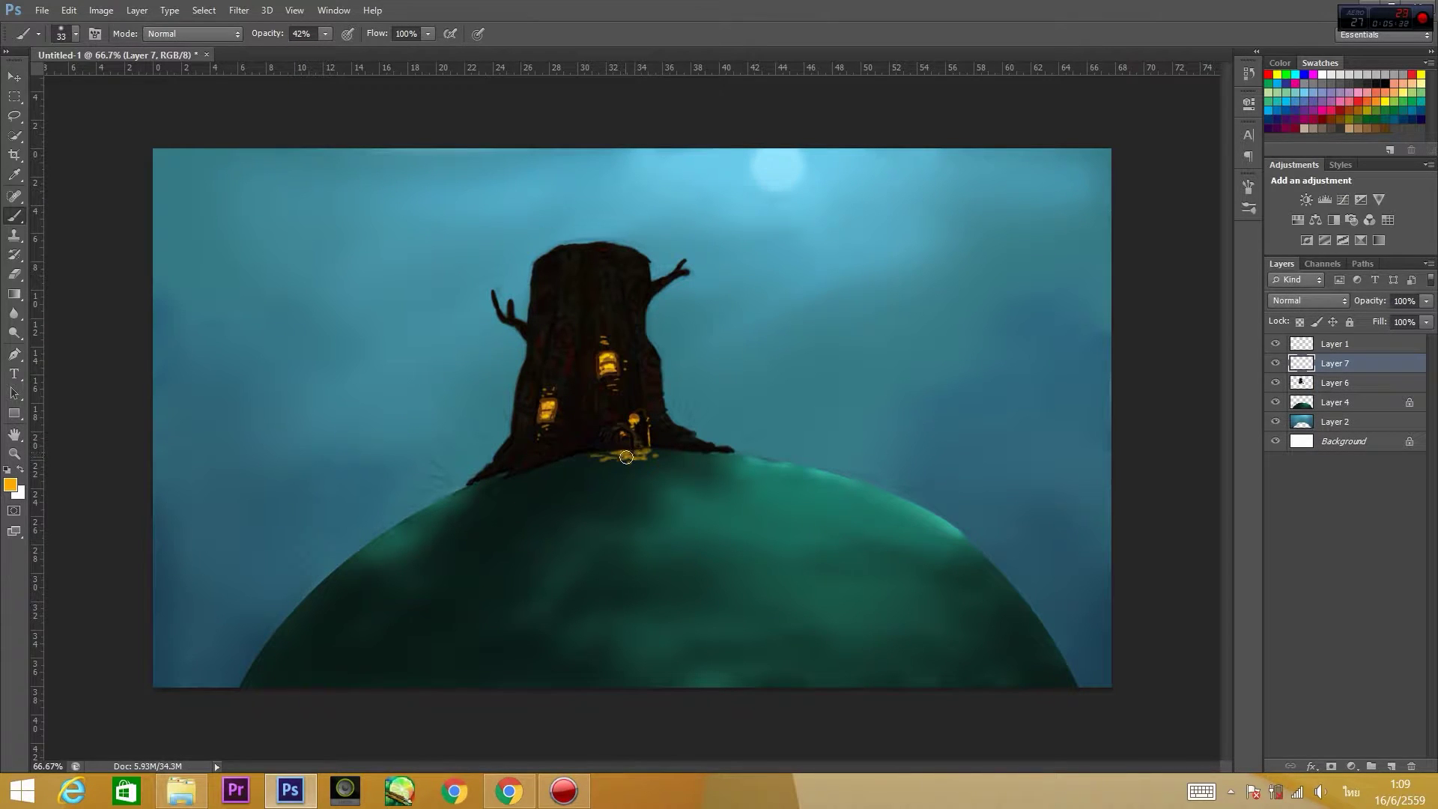
right_click(639, 430)
mouse_move(663, 460)
mouse_down()
mouse_move(677, 460)
mouse_move(629, 425)
mouse_up()
key(Return)
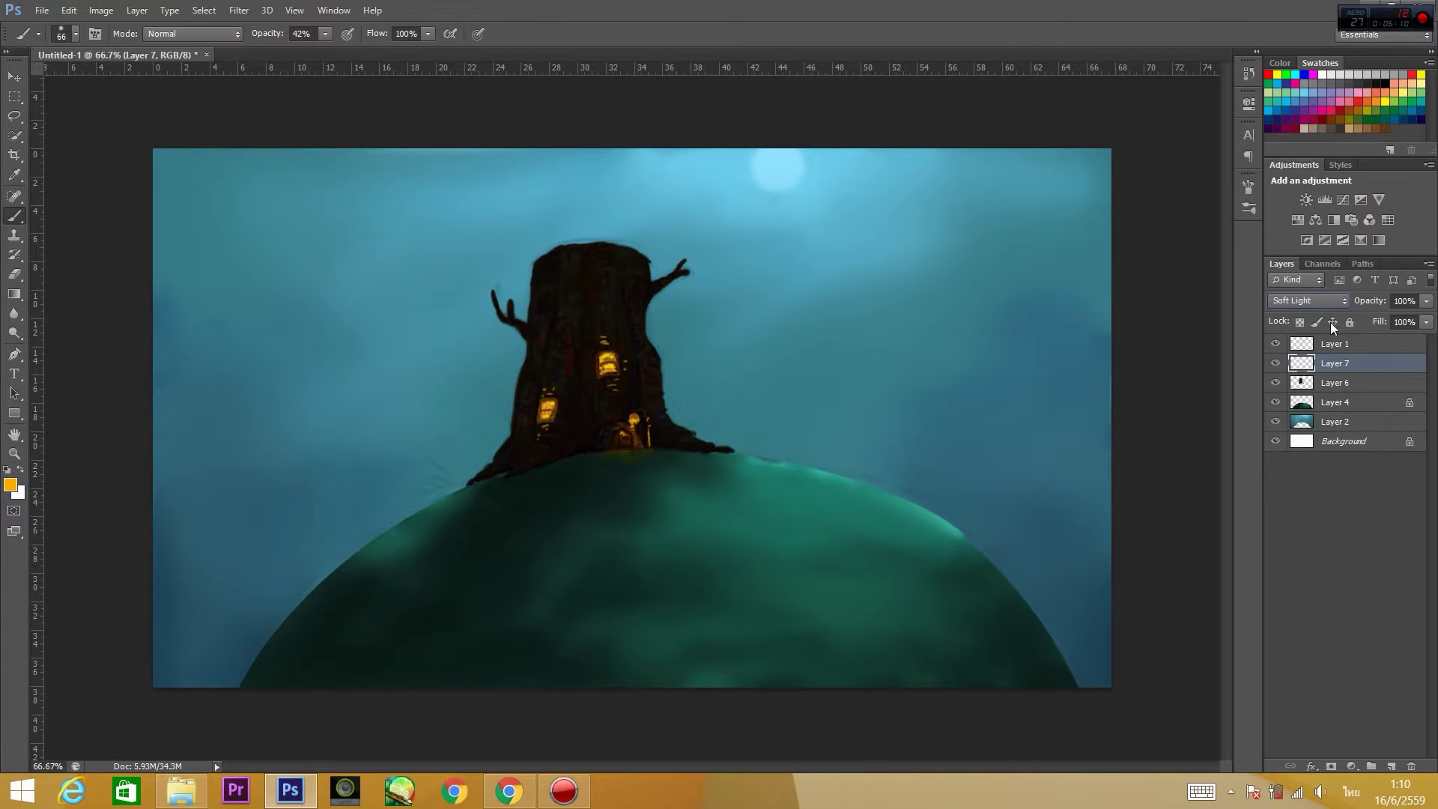
key(ctrl+j)
click(1307, 301)
click(1319, 344)
Blend the door glow brighter yellow with the Mixer Brush.
right_click(23, 219)
click(15, 313)
right_click(669, 434)
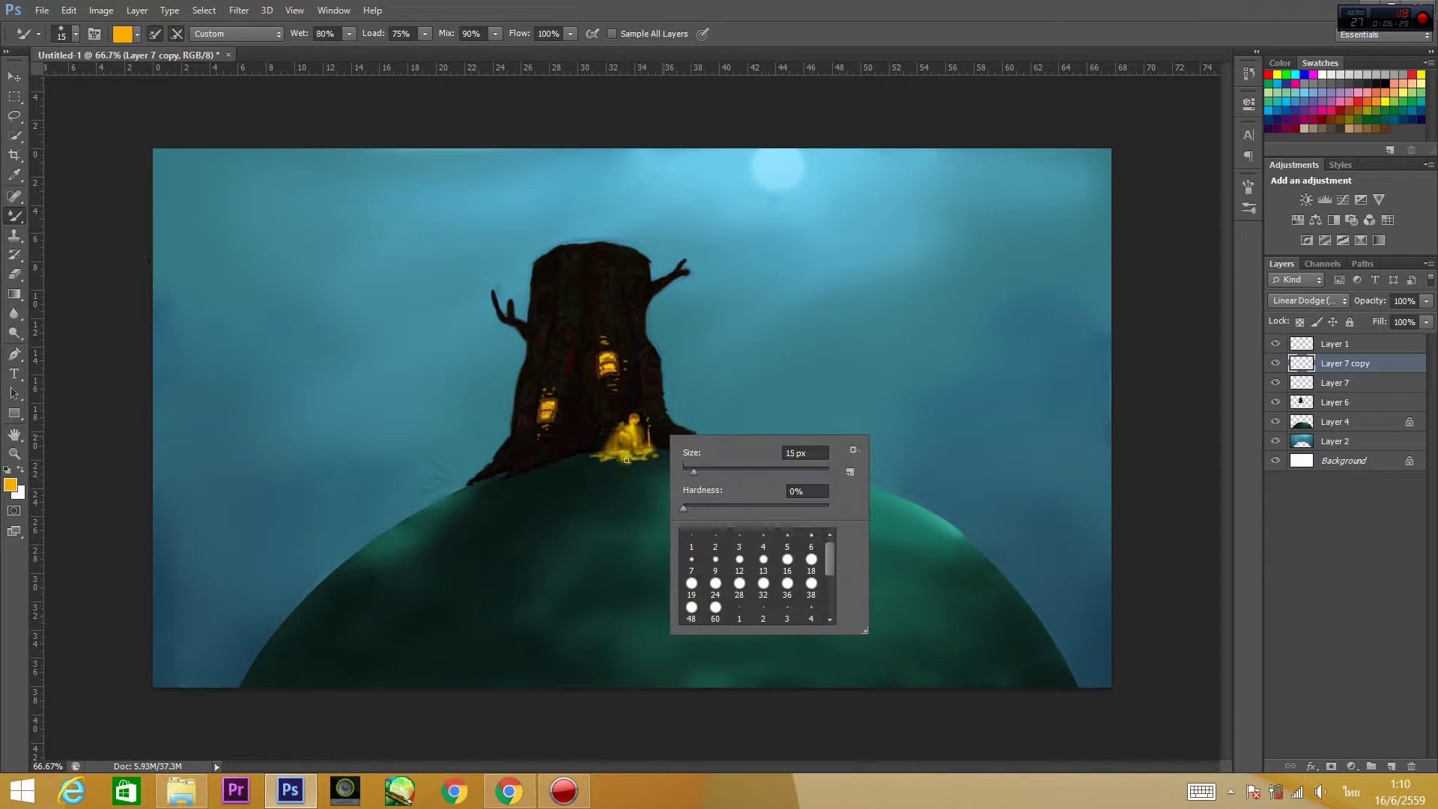
key(Escape)
click(16, 225)
right_click(652, 459)
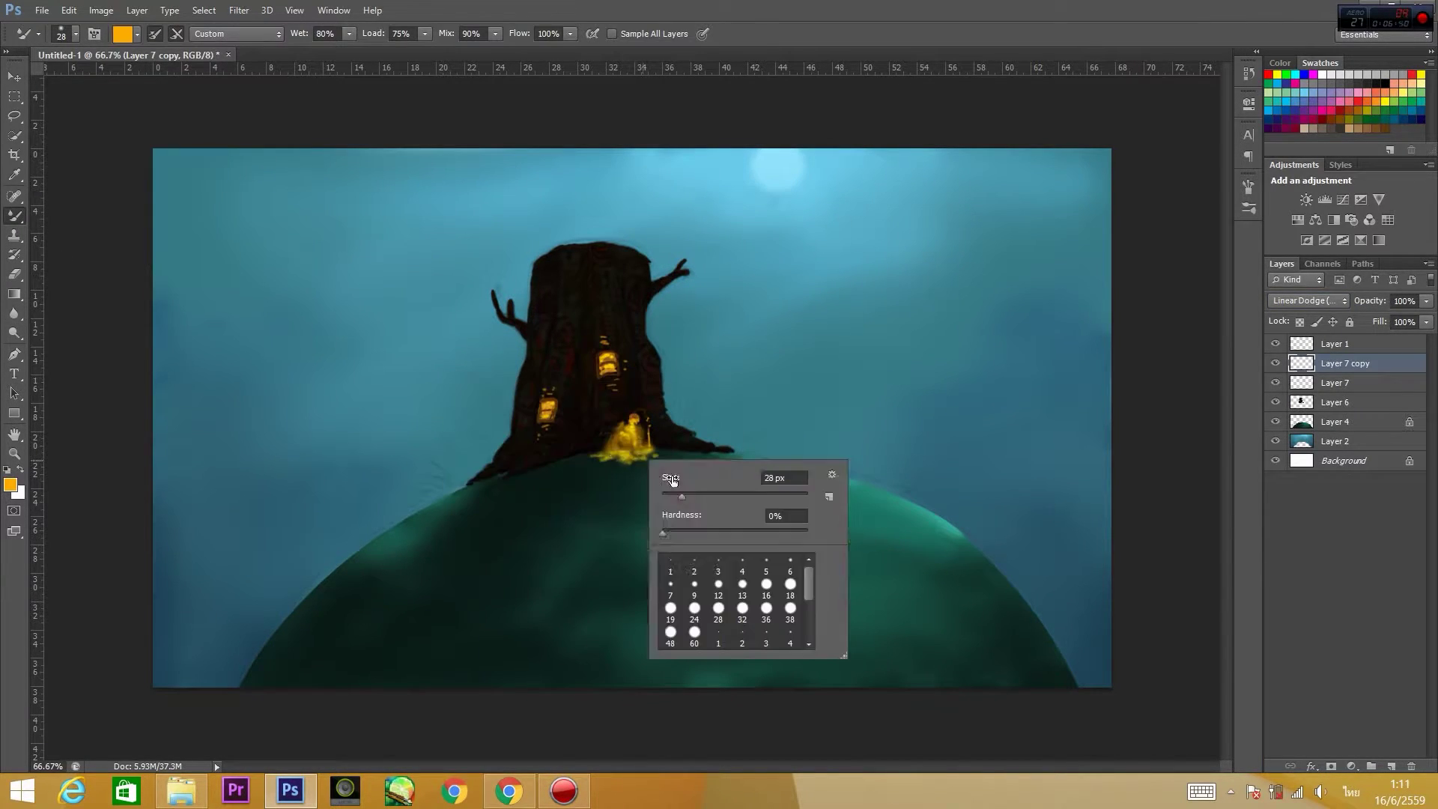
key(Escape)
mouse_move(629, 419)
mouse_down()
mouse_move(637, 461)
mouse_move(594, 456)
mouse_up()
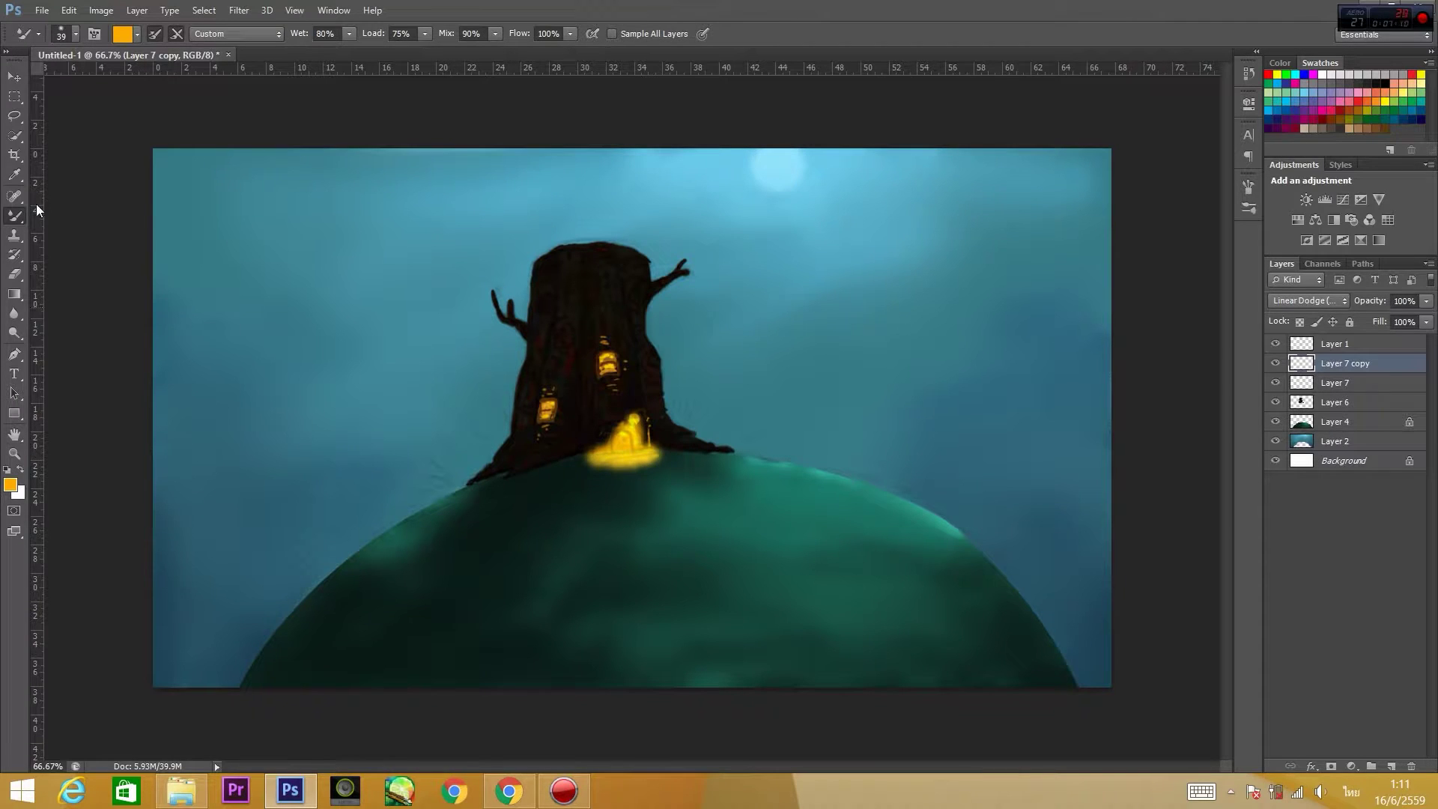
Erase the glow's lower edge below the door.
click(14, 277)
right_click(402, 346)
key(Escape)
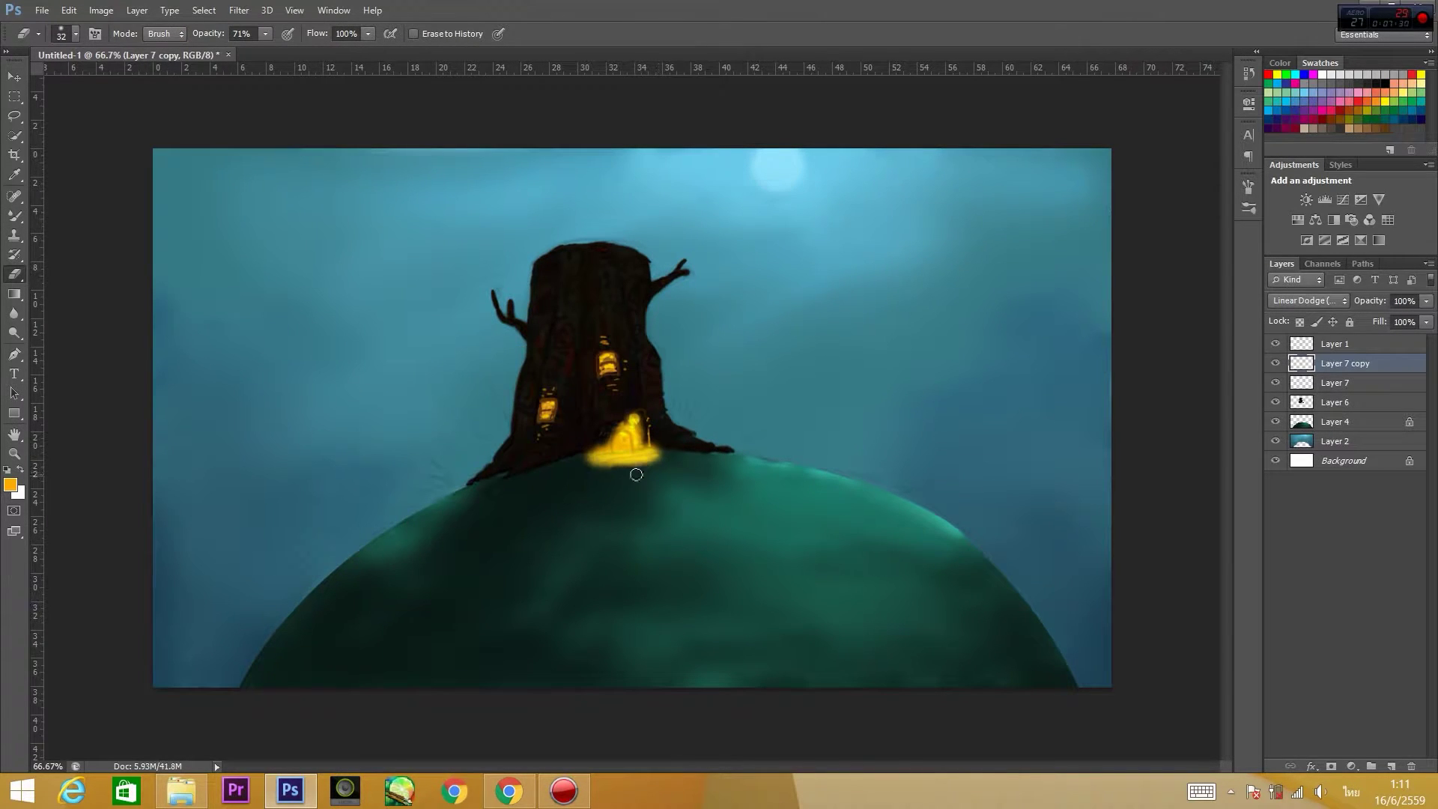
drag(636, 474, 582, 455)
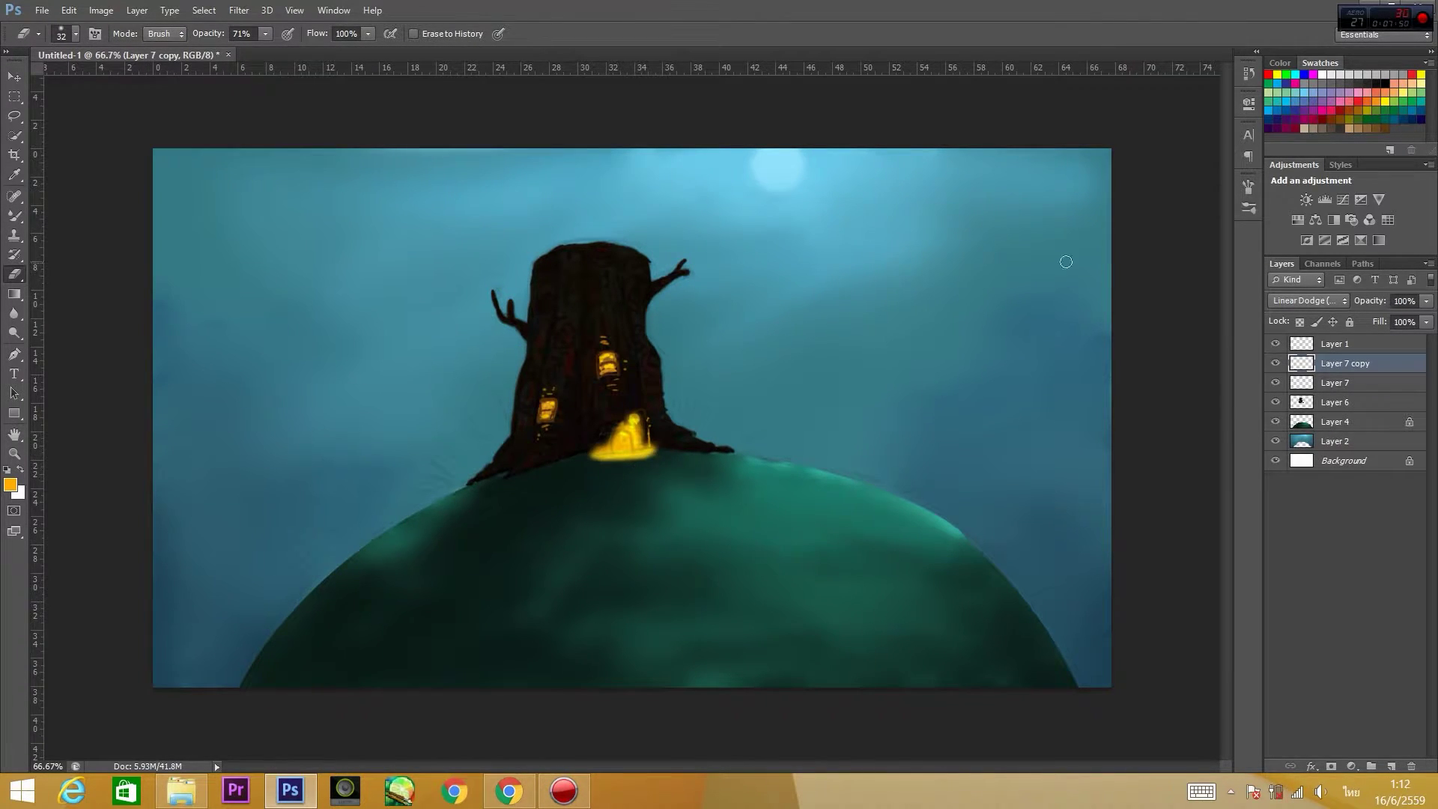
Select the hill layer, Layer 4, with a black Brush.
click(1358, 423)
key(b)
right_click(367, 378)
click(11, 484)
On Layer 4, paint a dark brown winding path from the door to the canvas bottom.
key(Escape)
key(d)
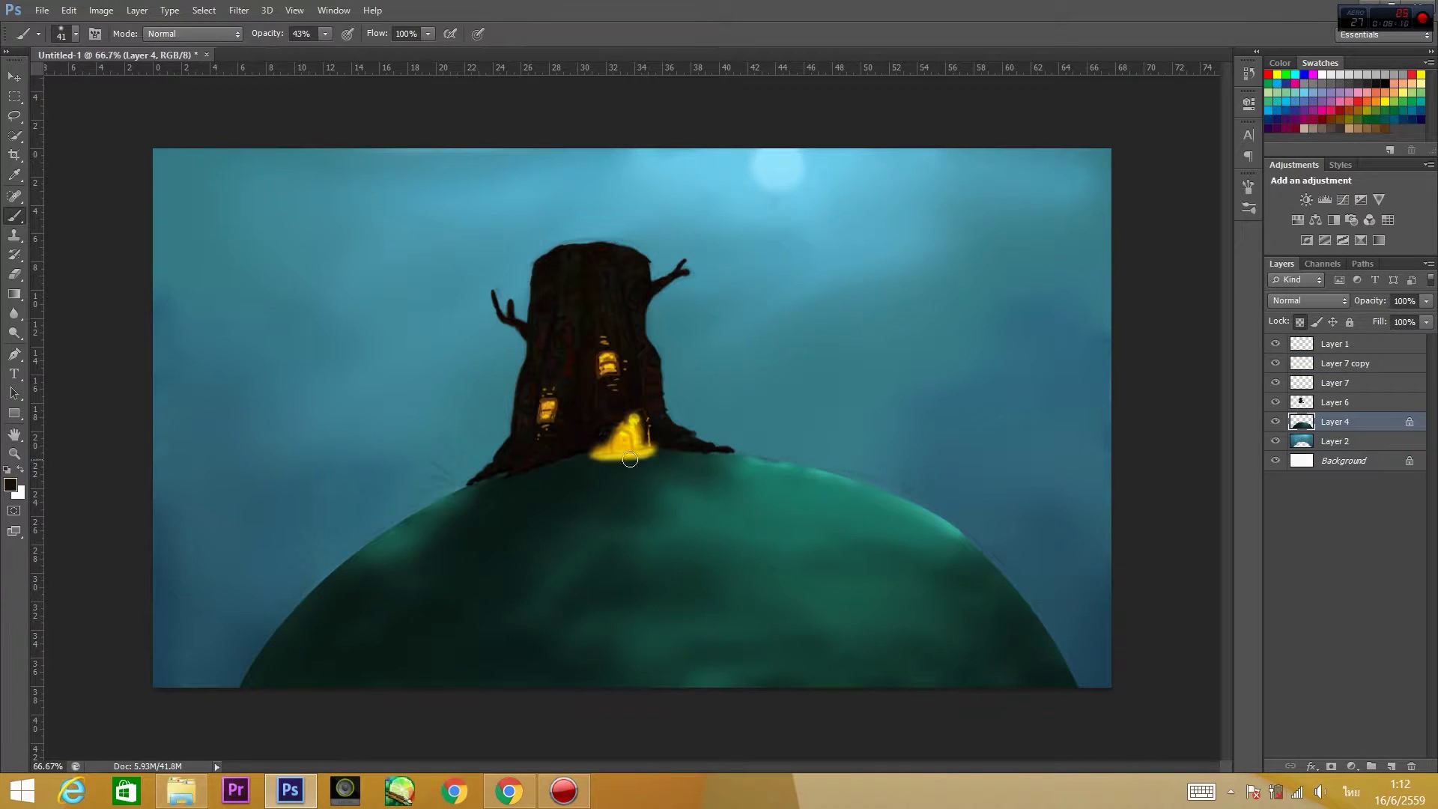
drag(662, 466, 951, 671)
key(ctrl+alt+z)
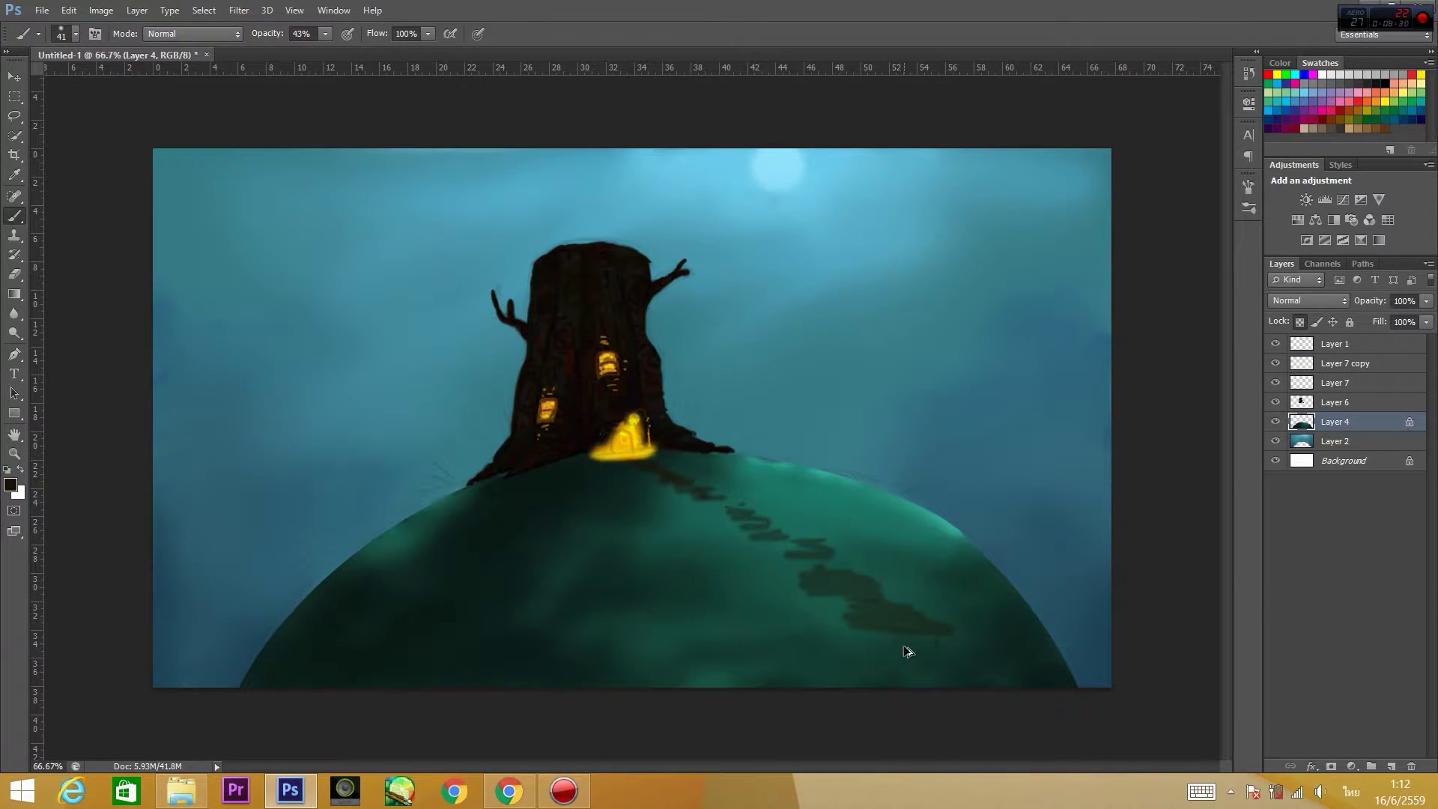
drag(779, 566, 861, 678)
mouse_move(796, 621)
mouse_down()
mouse_move(674, 475)
mouse_move(809, 677)
mouse_move(822, 594)
mouse_up()
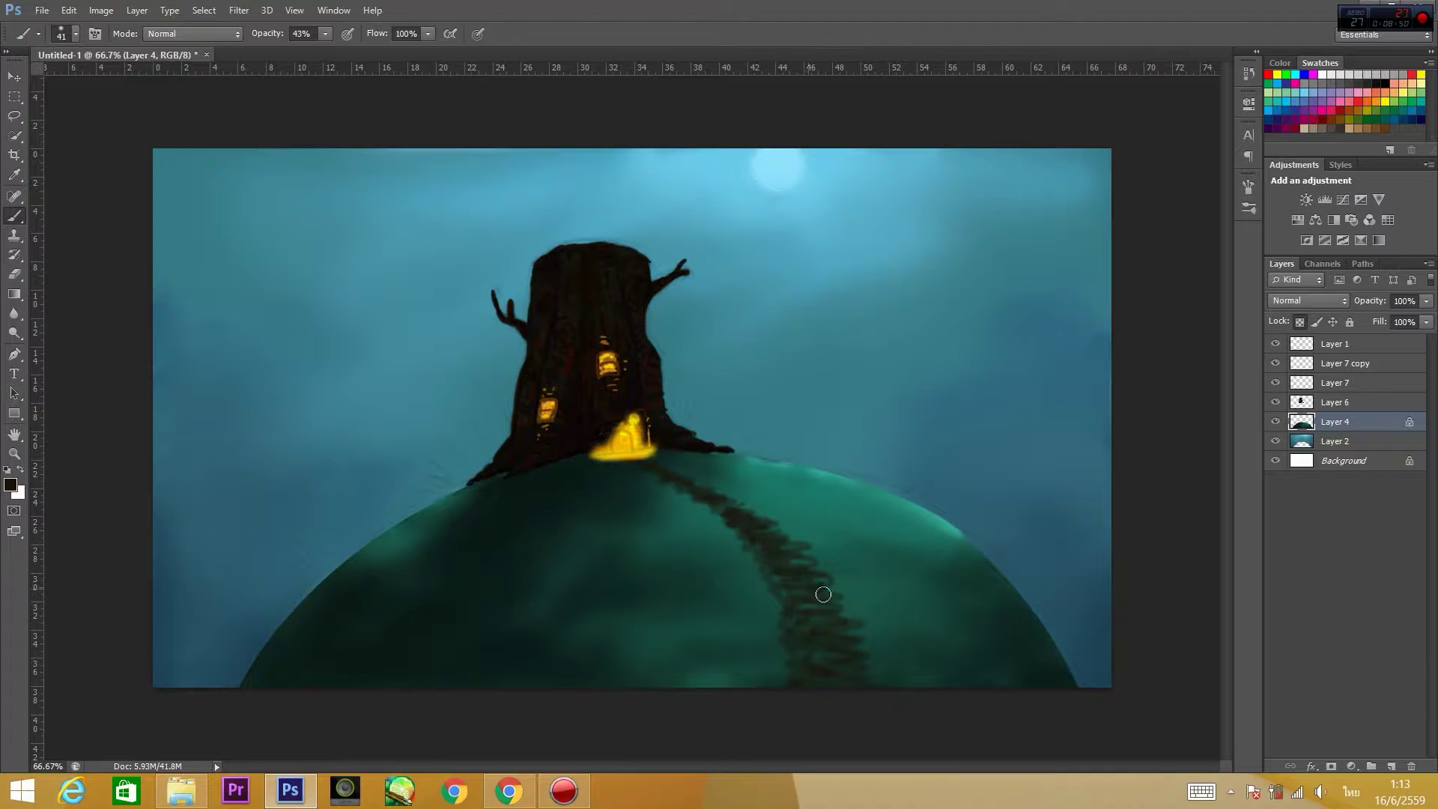
key(0)
drag(862, 665, 732, 524)
click(11, 485)
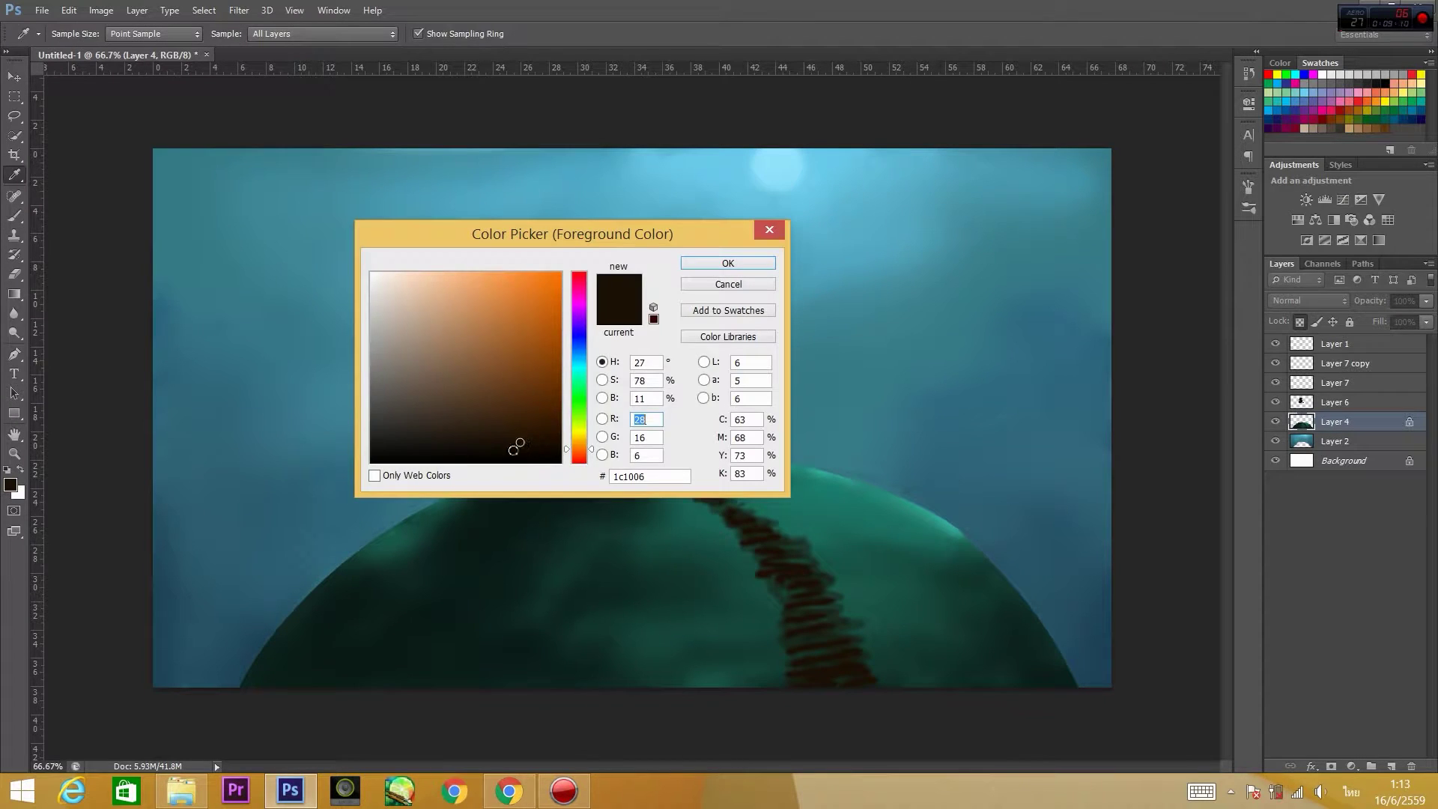
key(Return)
drag(796, 632, 787, 550)
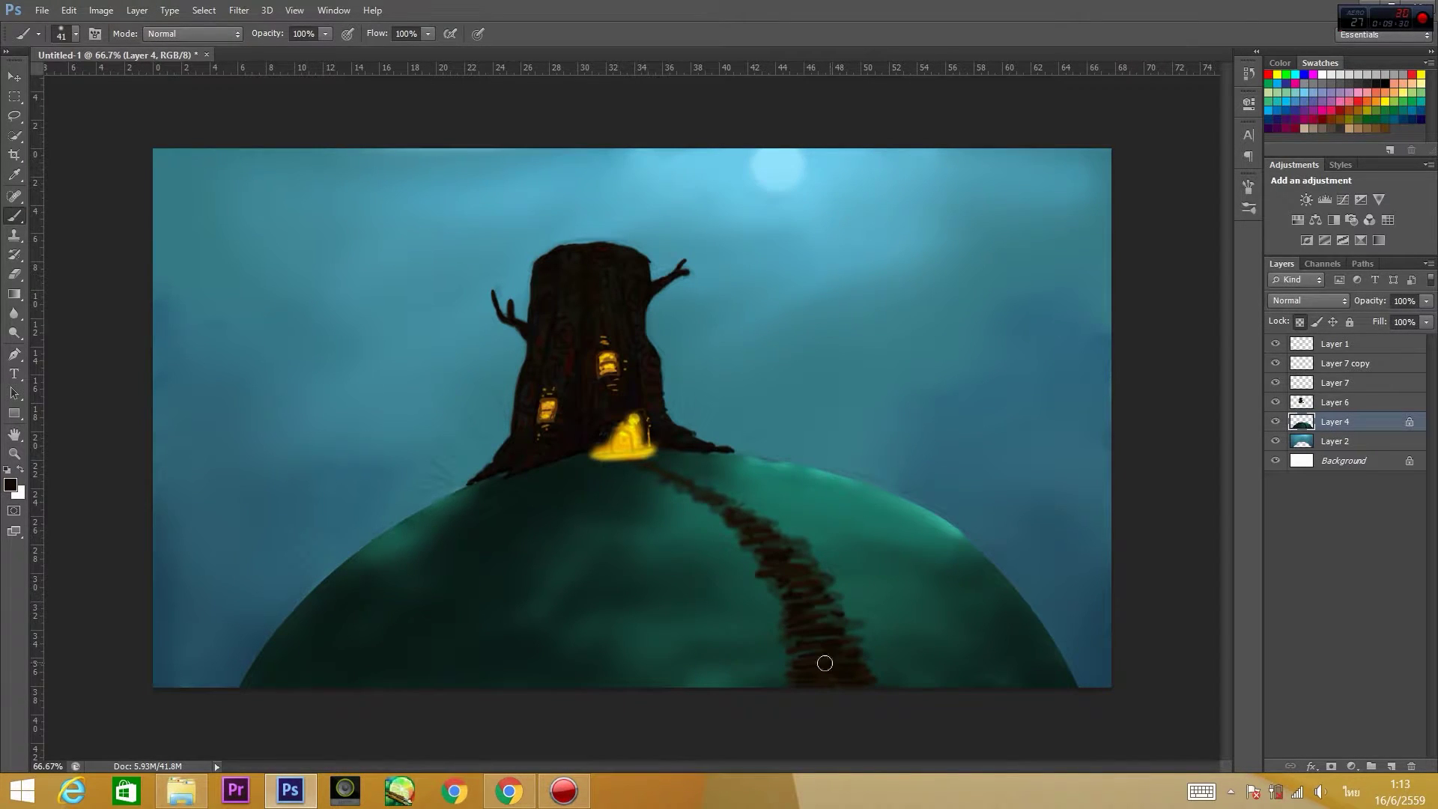
Paint small dark green grass blades along both sides of the path.
click(10, 484)
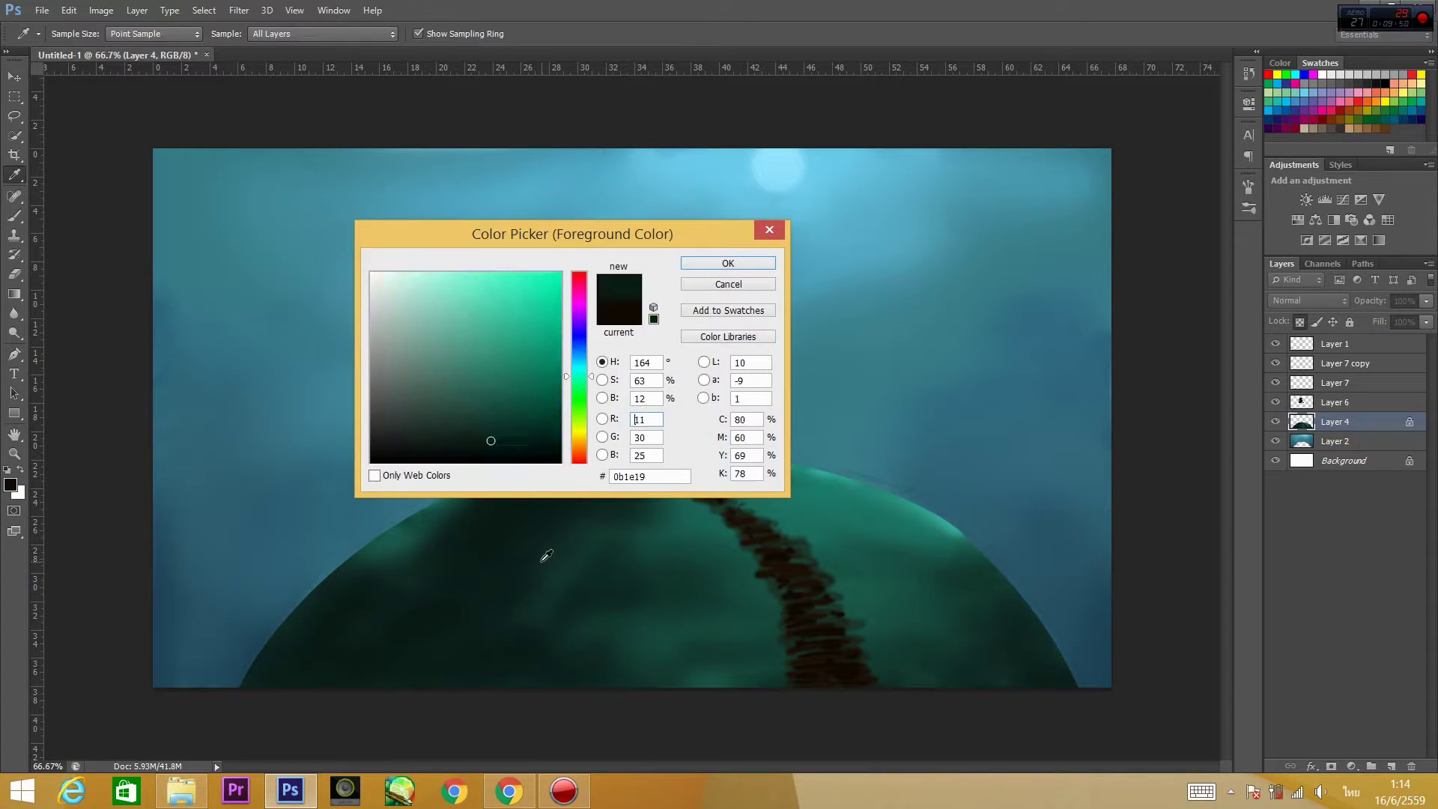
key(Return)
right_click(843, 468)
drag(779, 644, 764, 674)
drag(715, 685, 706, 665)
drag(768, 685, 762, 655)
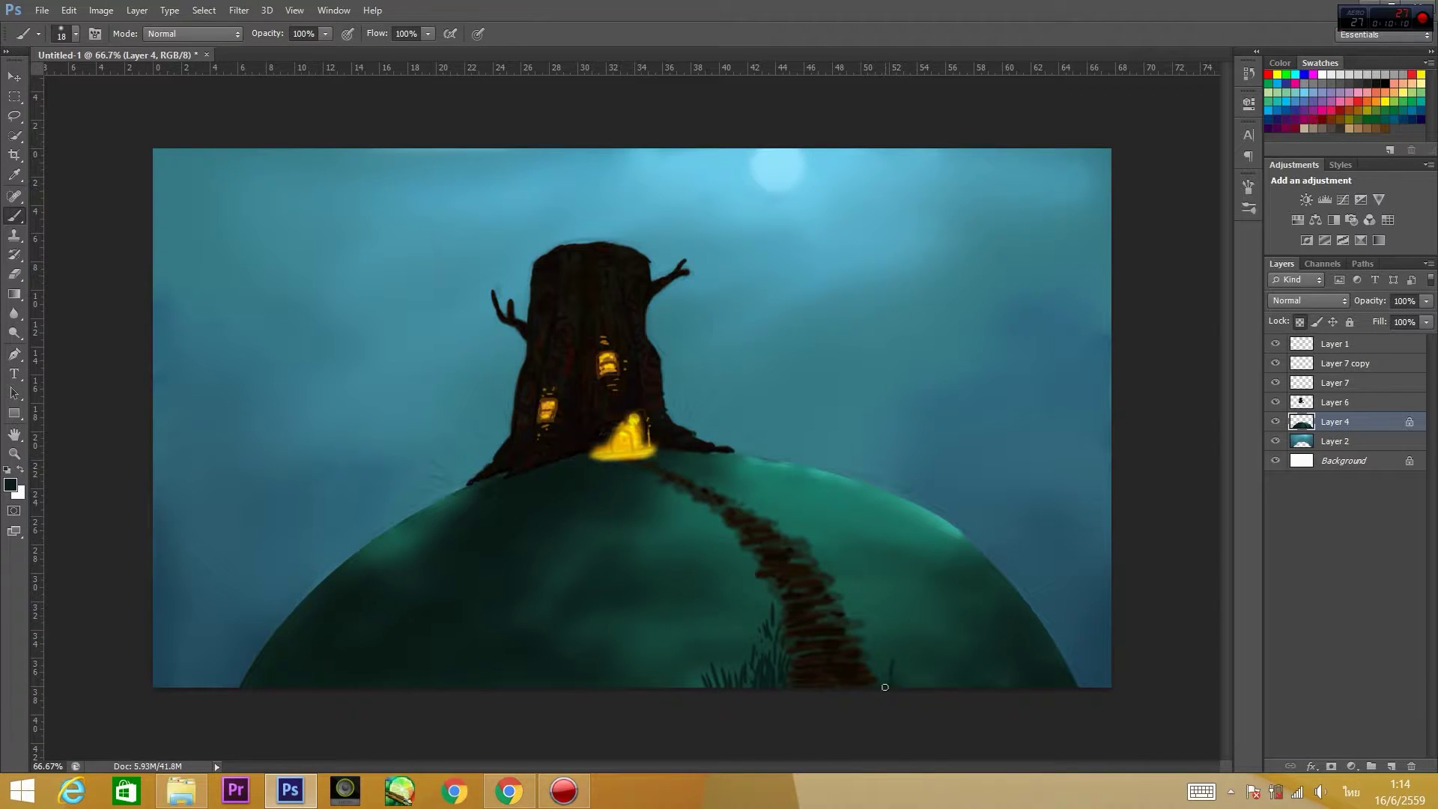
drag(895, 687, 917, 649)
drag(873, 667, 861, 595)
drag(700, 687, 695, 654)
drag(918, 672, 928, 627)
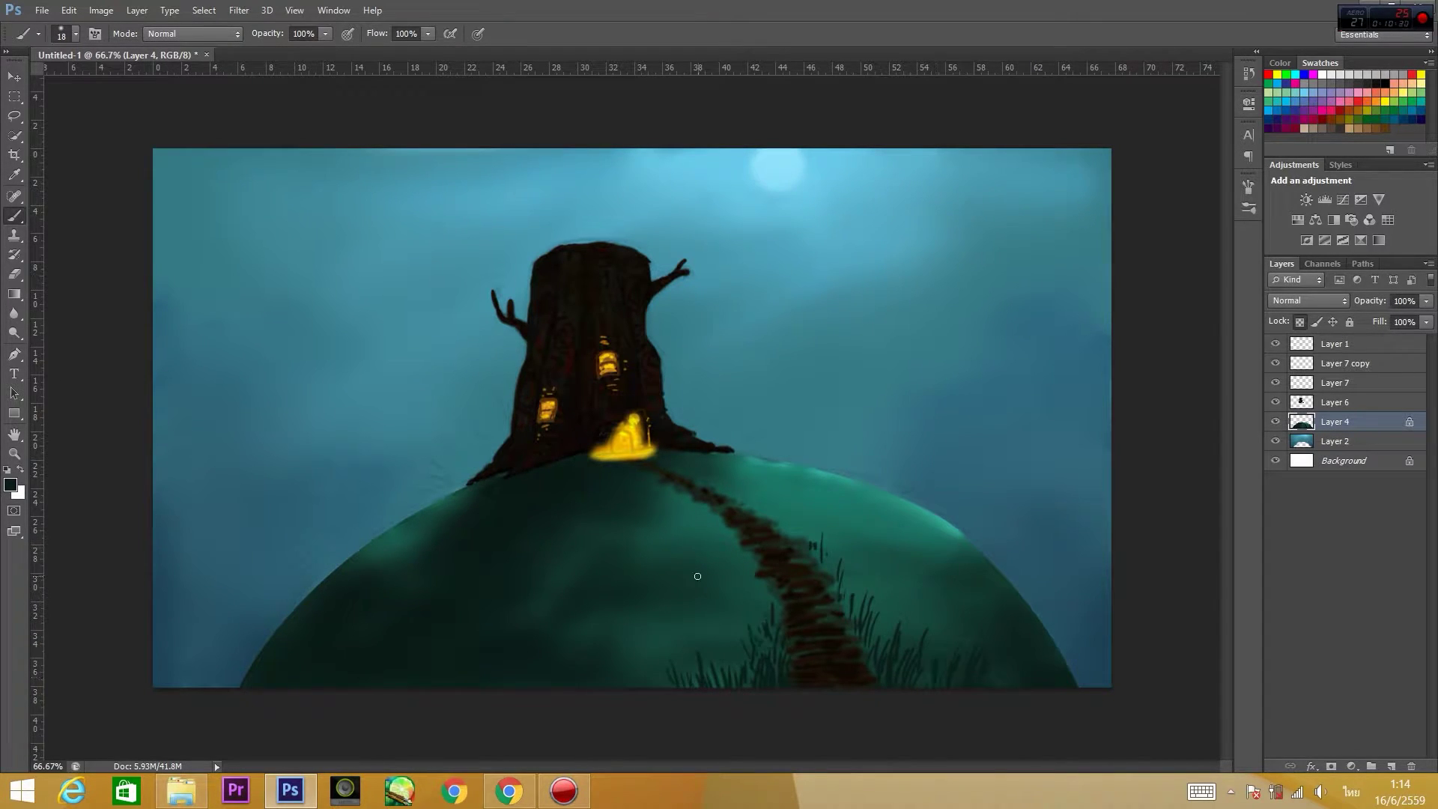
Smear the path edges and grass into the hill with the Mixer Brush.
right_click(516, 393)
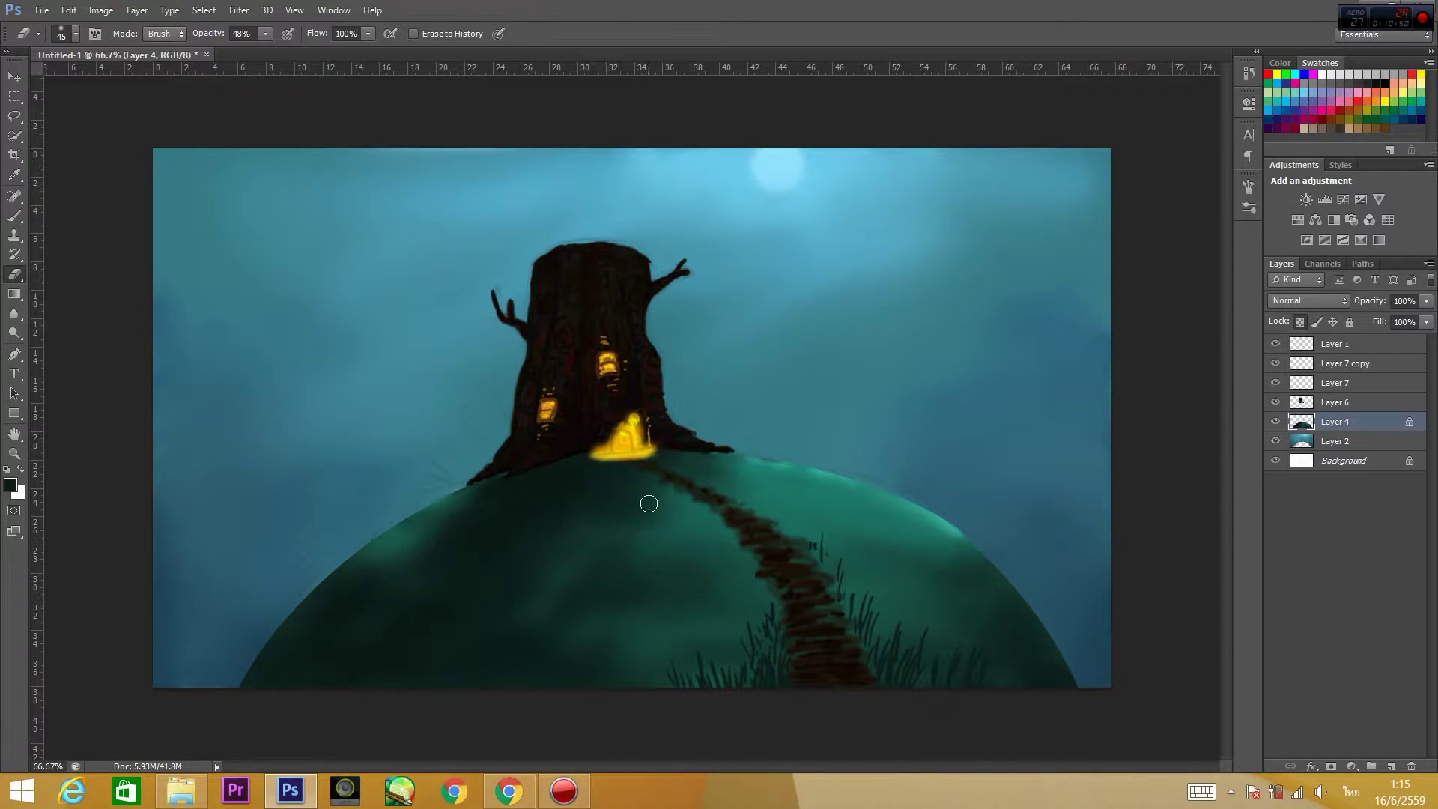
right_click(14, 215)
click(67, 258)
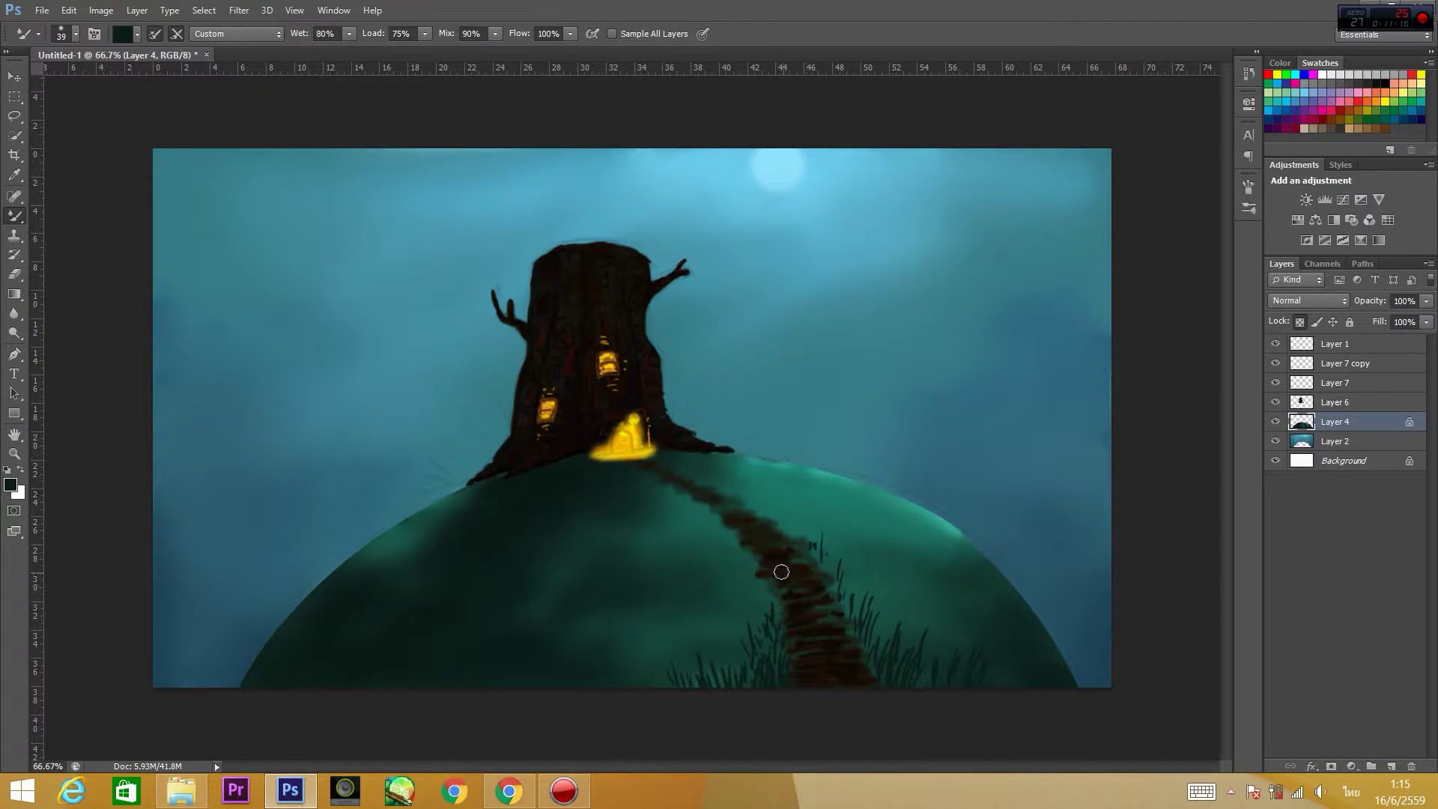
drag(781, 571, 861, 644)
drag(697, 685, 764, 621)
drag(877, 629, 881, 655)
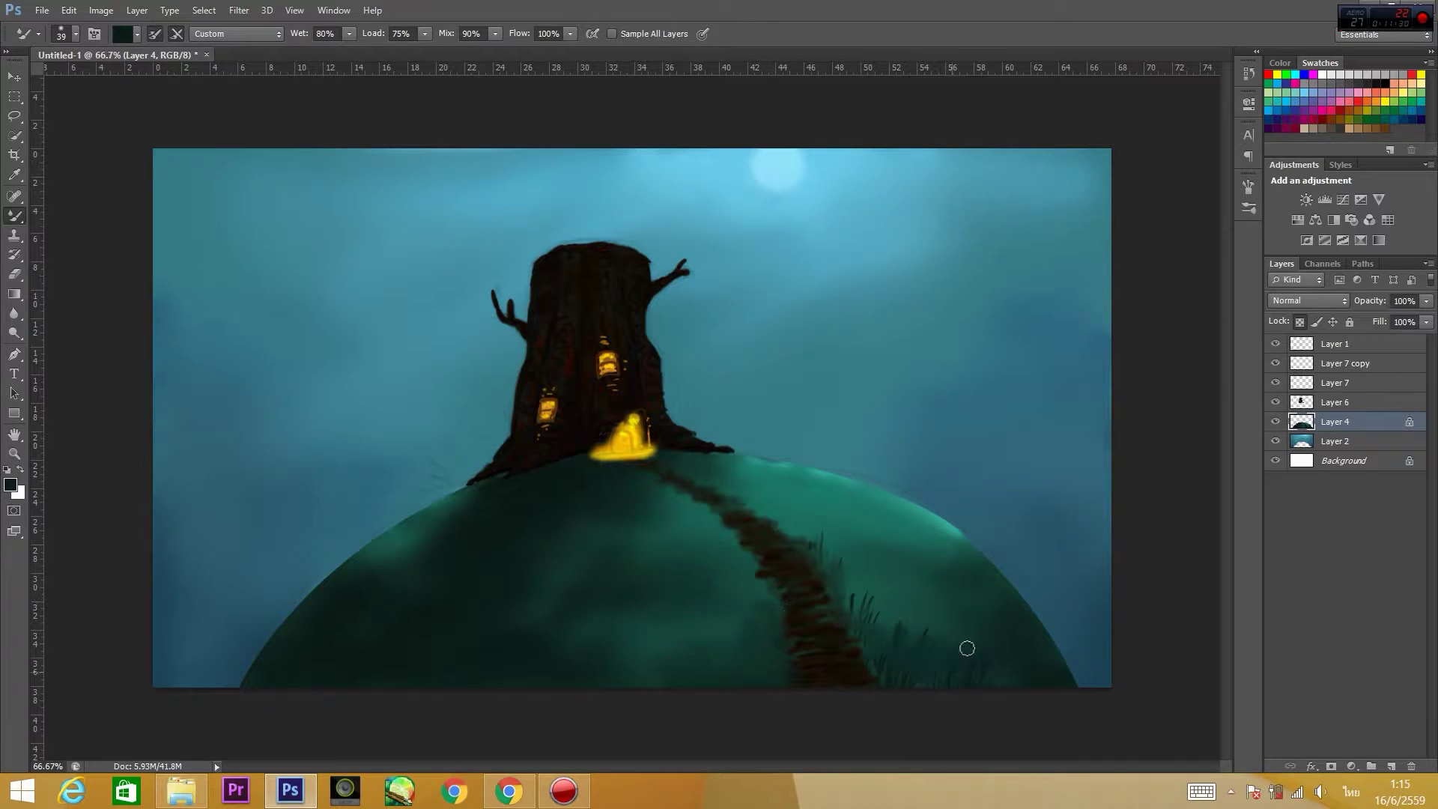
drag(828, 534, 852, 578)
Add faint near-black strokes at the stump's left base and dark olive stones along the path.
alt+click(13, 217)
click(10, 485)
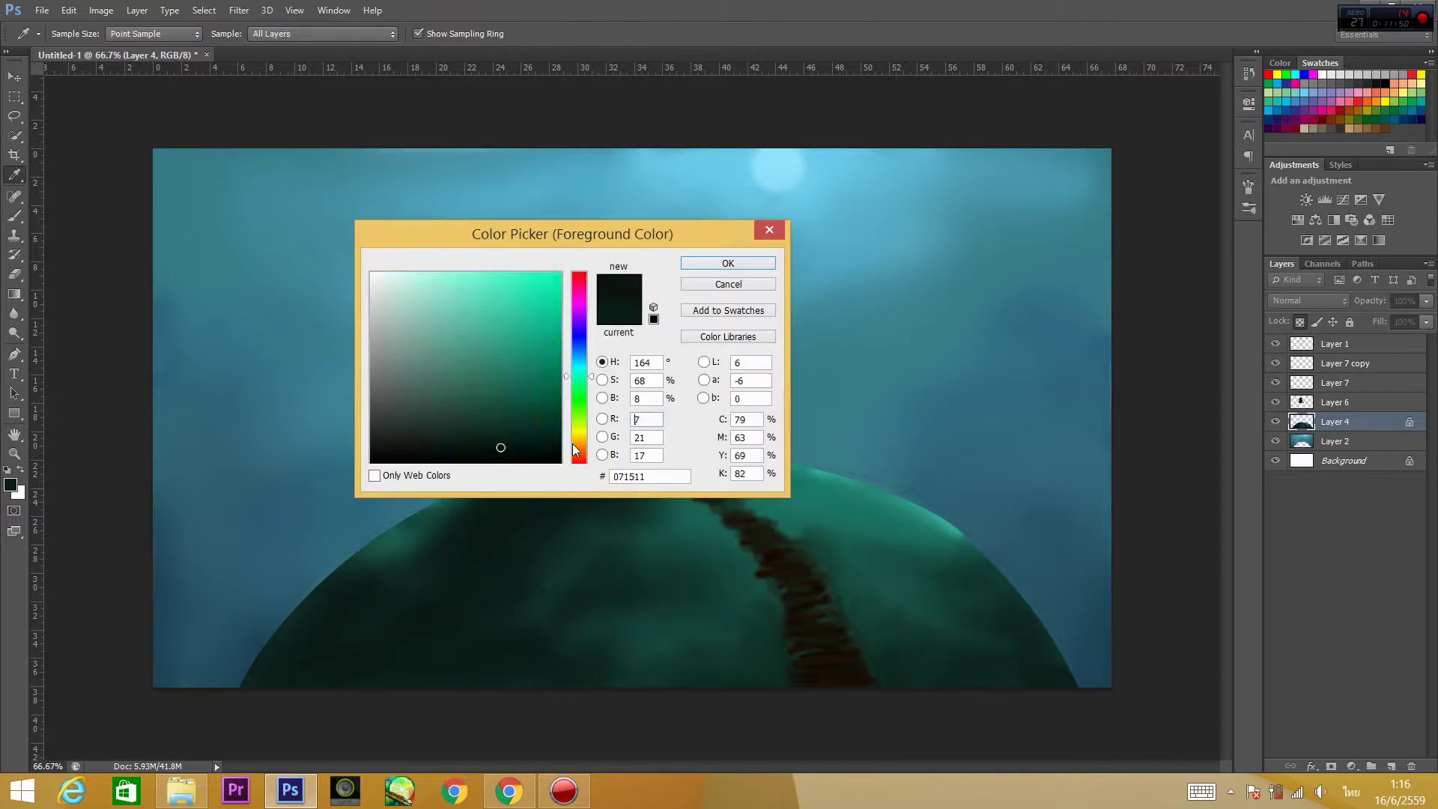
click(578, 460)
click(729, 263)
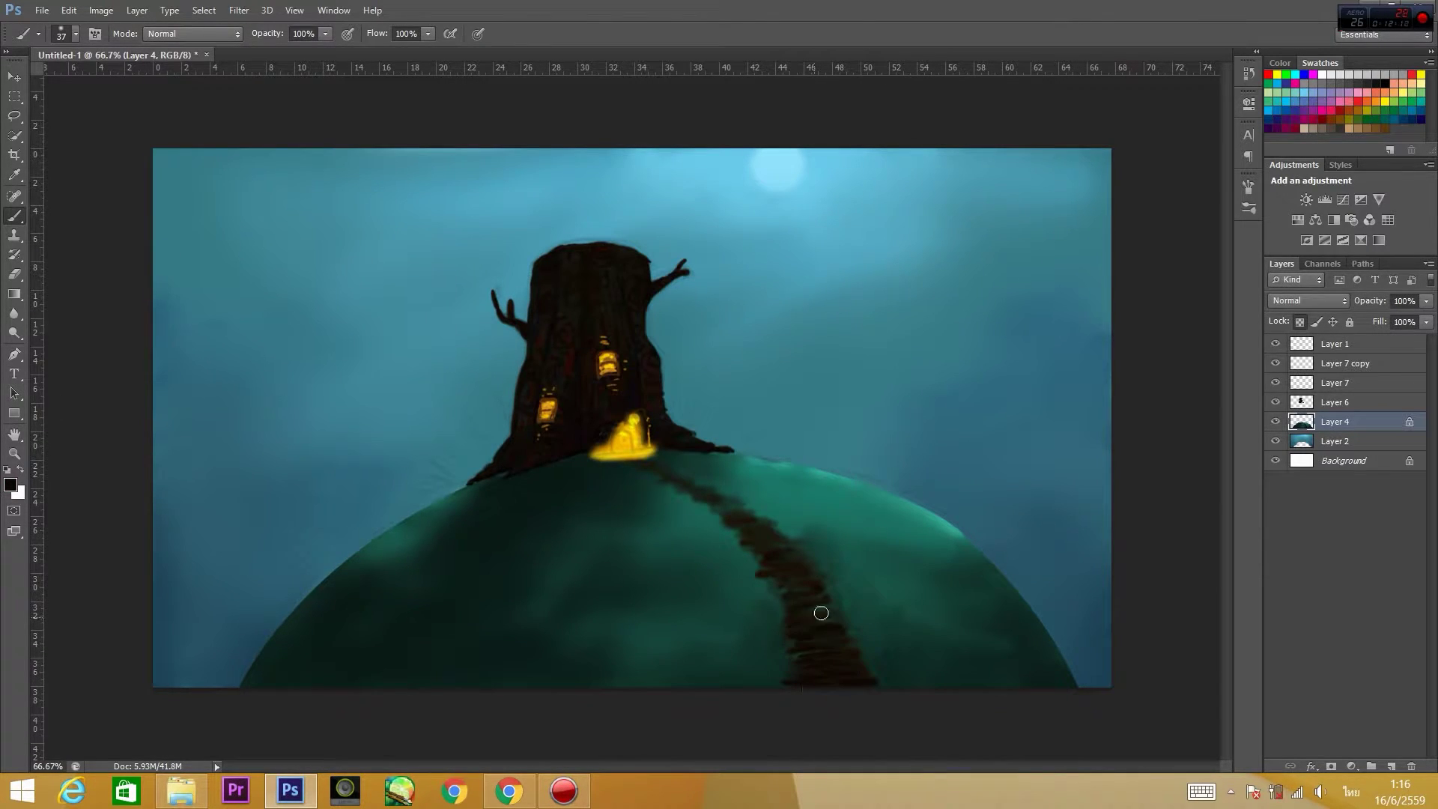
drag(450, 480, 427, 460)
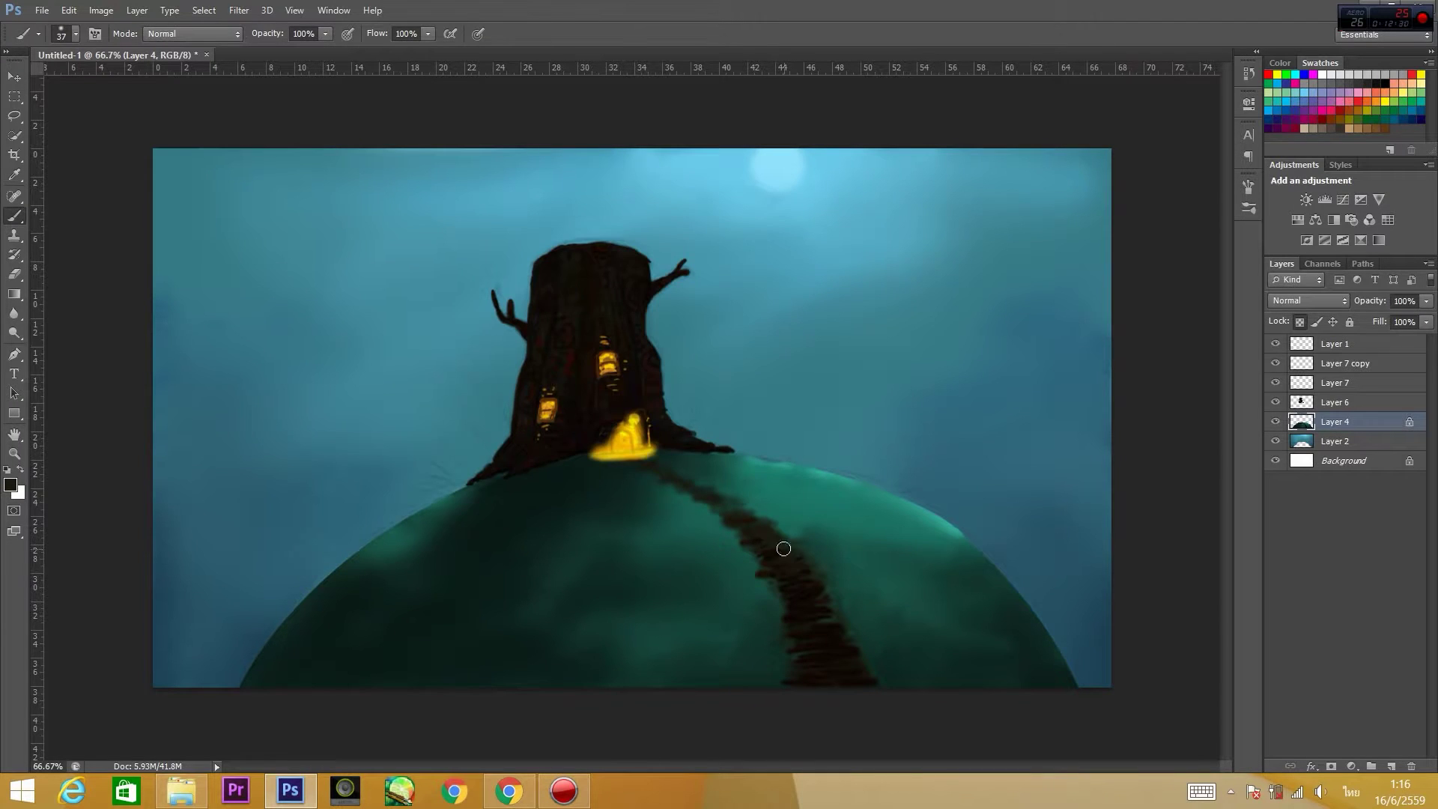
click(11, 485)
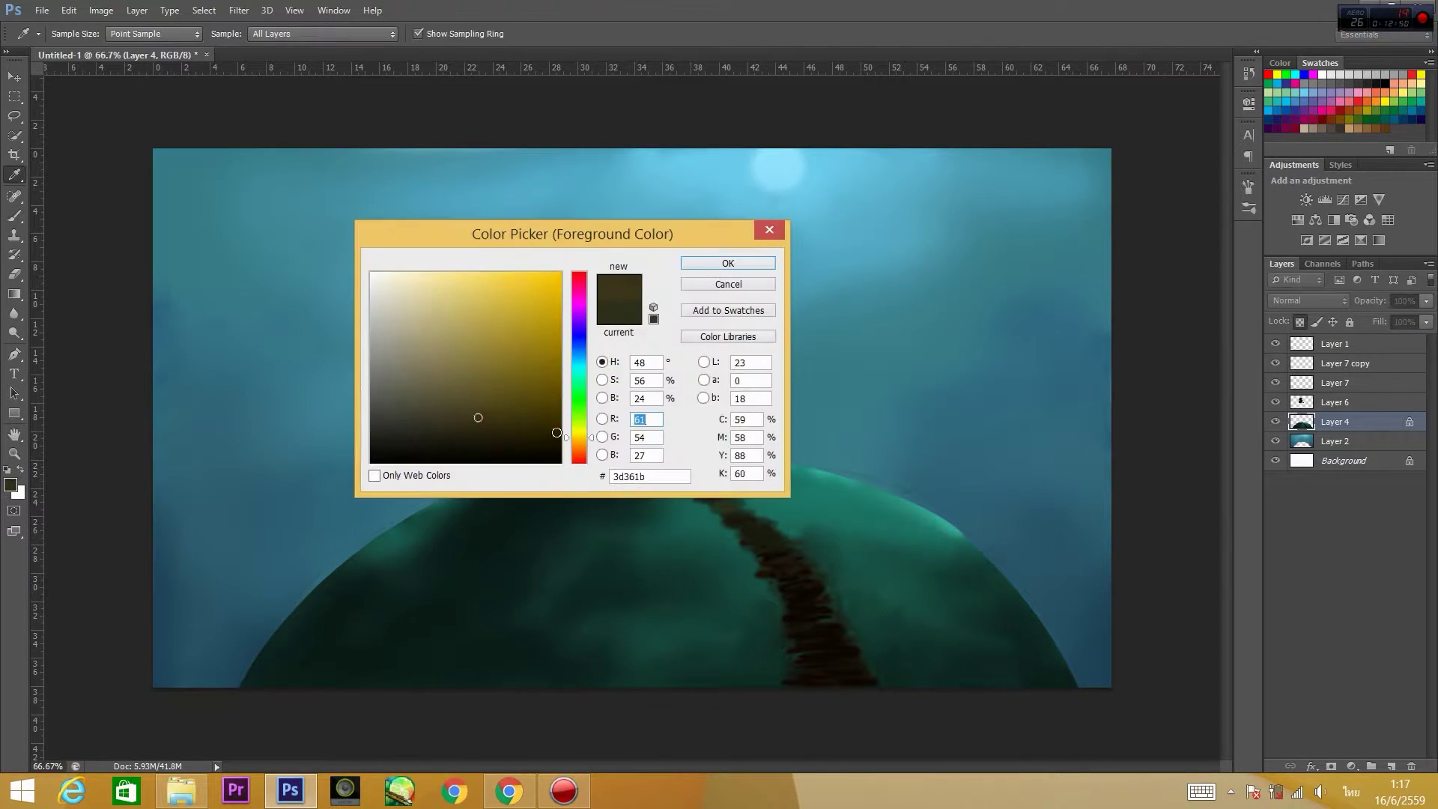
click(768, 263)
mouse_move(659, 468)
mouse_down()
mouse_move(777, 552)
mouse_move(861, 677)
mouse_up()
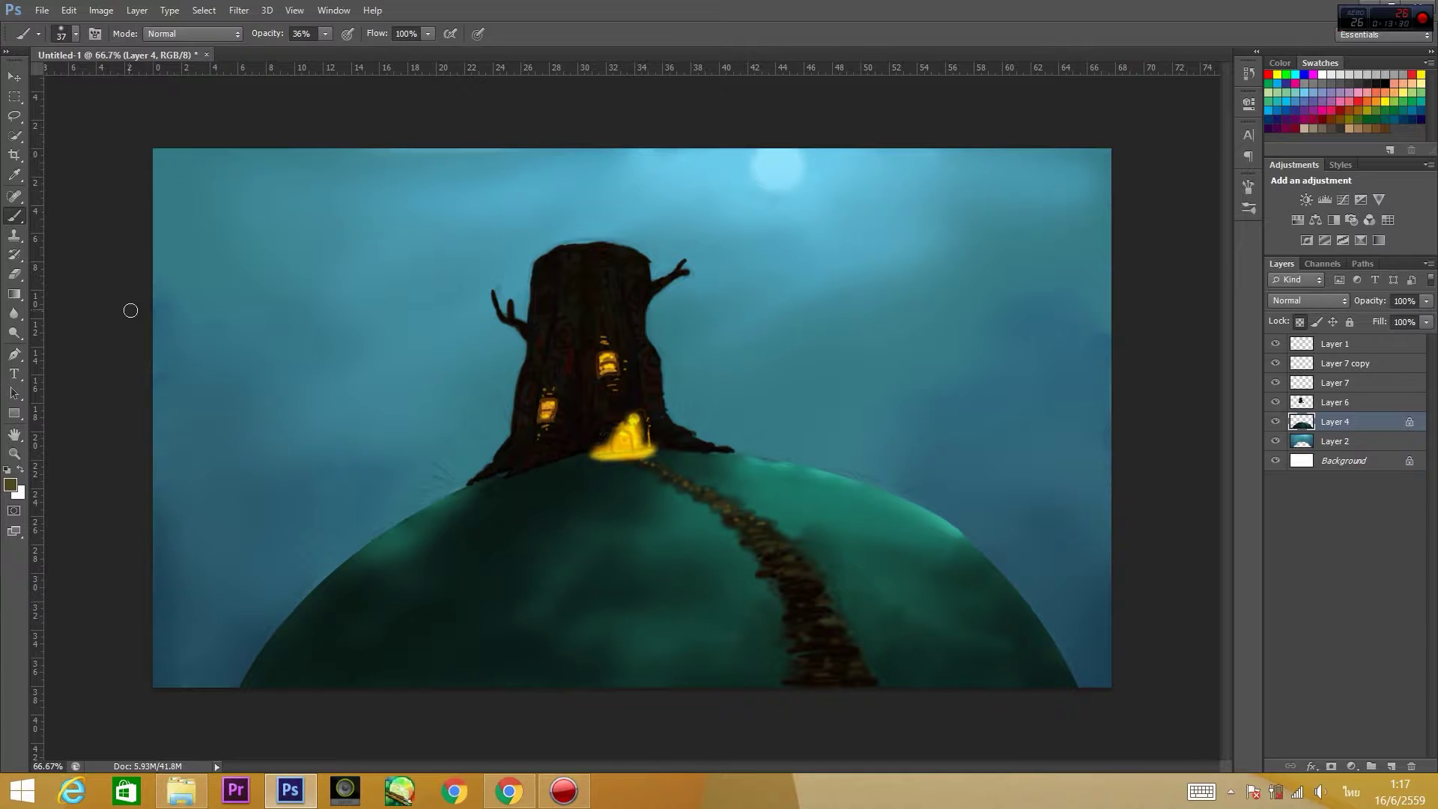
Add a new layer with a black brush at 50% opacity.
key(ctrl+shift+alt+n)
click(10, 484)
key(Return)
At 82% brush opacity, paint dark grass around the stump's base and down the left edge.
click(276, 36)
mouse_move(479, 450)
mouse_down()
mouse_move(510, 405)
mouse_move(463, 489)
mouse_up()
text(82)
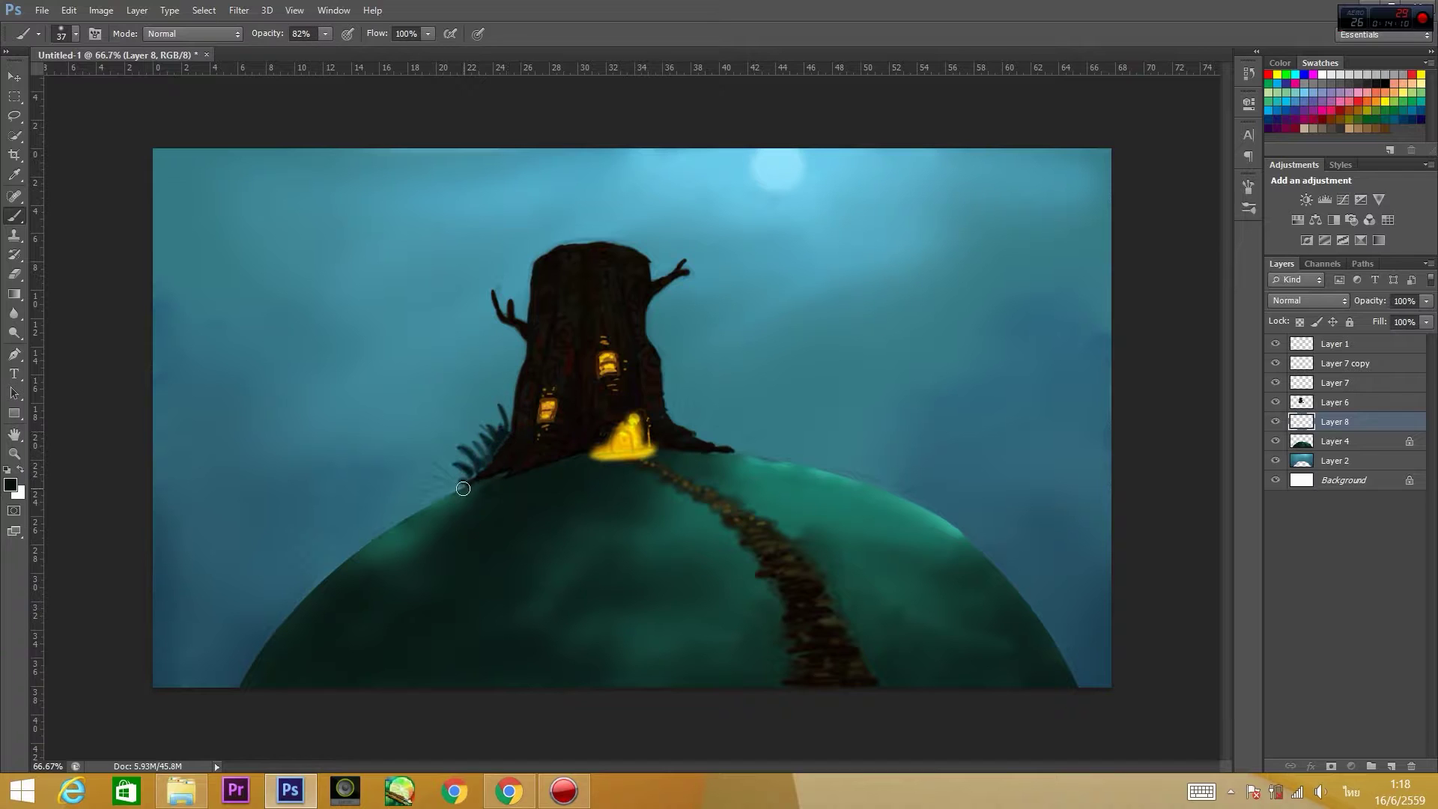
drag(704, 442, 697, 404)
mouse_move(712, 442)
mouse_down()
mouse_move(730, 410)
mouse_move(745, 423)
mouse_up()
drag(734, 453, 677, 451)
mouse_move(505, 475)
mouse_down()
mouse_move(431, 501)
mouse_move(290, 631)
mouse_up()
drag(373, 554, 479, 494)
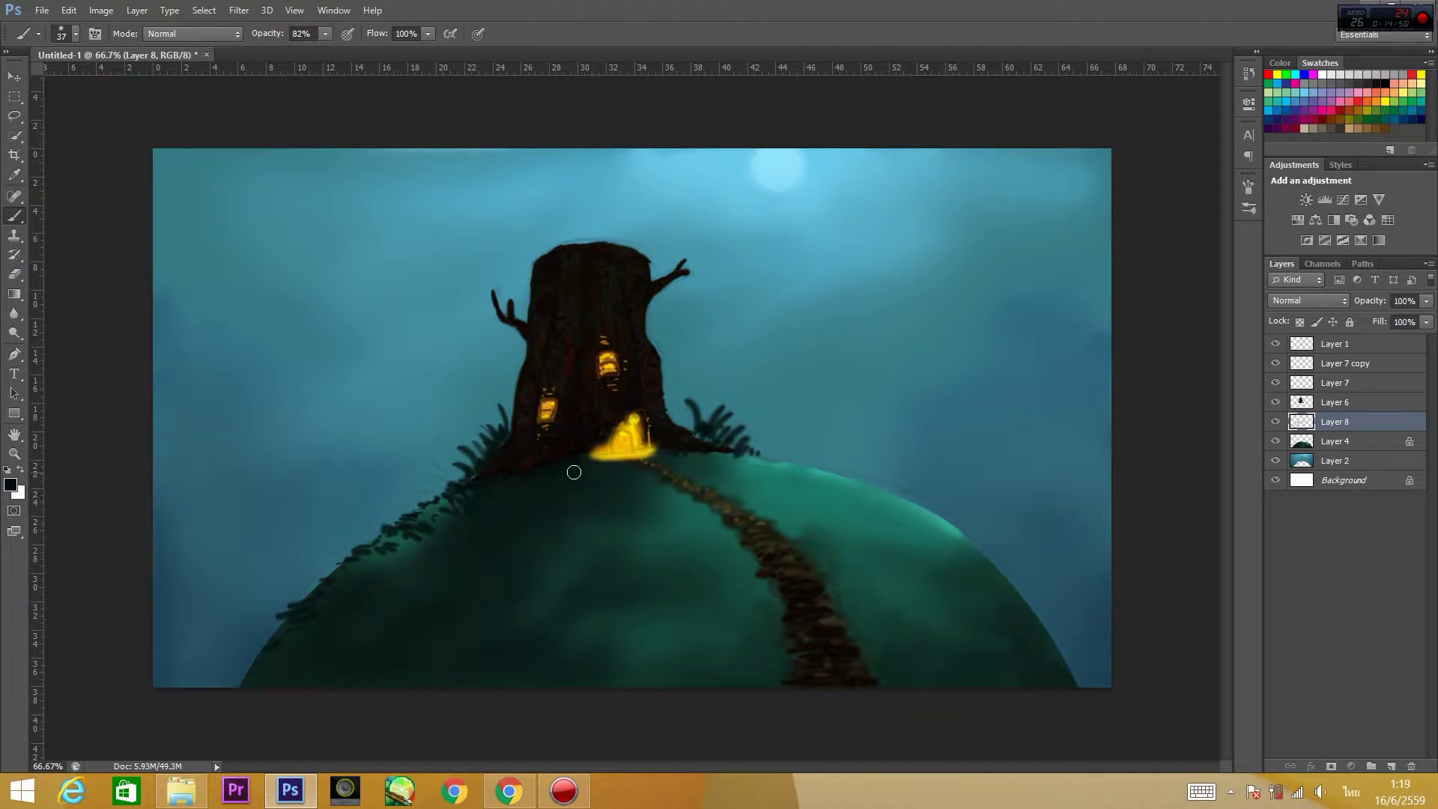
mouse_move(721, 457)
mouse_down()
mouse_move(776, 456)
mouse_move(708, 462)
mouse_up()
Undo the grass and paint dark bushes and pine silhouettes on the lower-left slope.
right_click(367, 375)
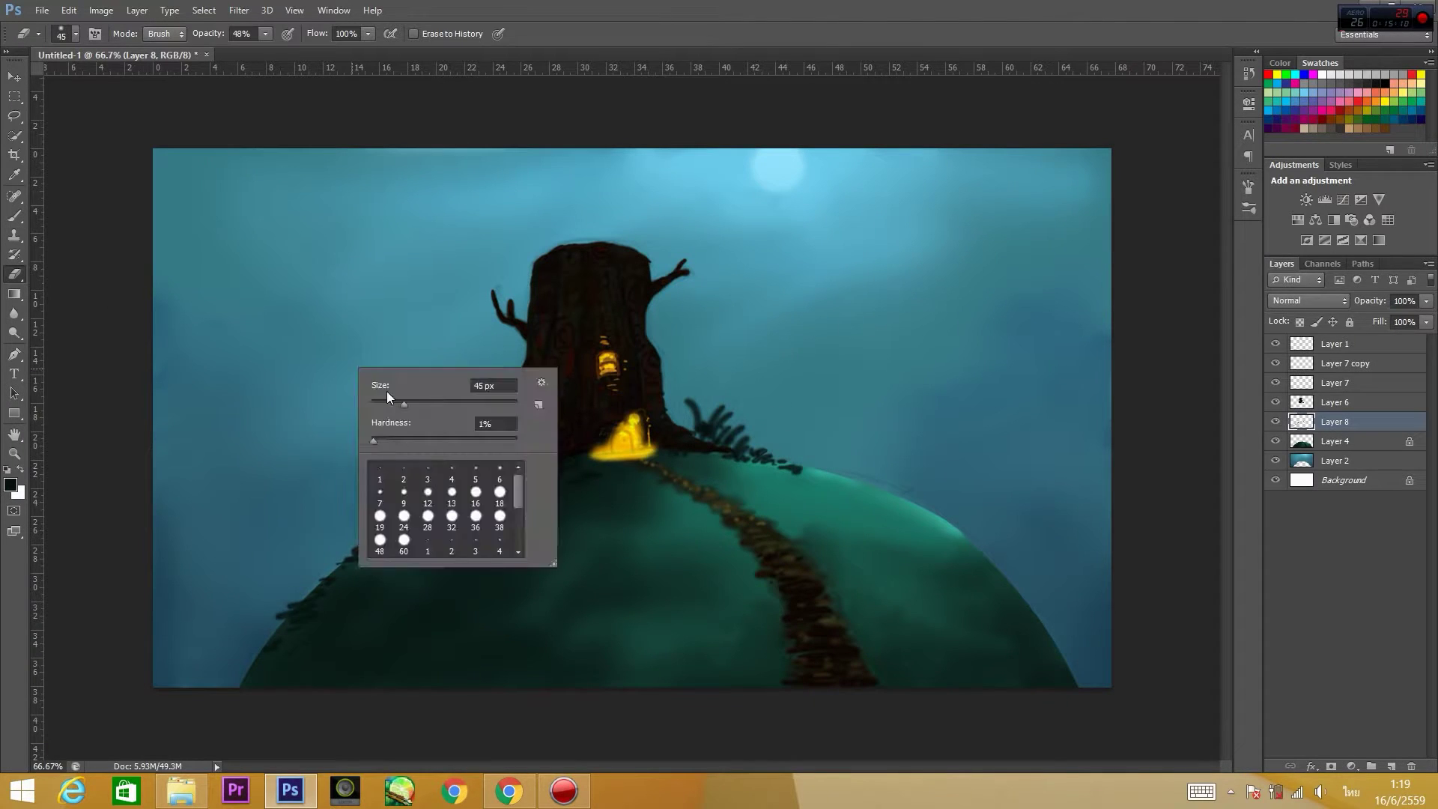
key(Return)
key(ctrl+alt+z)
key(ctrl+alt+z)
key(ctrl+alt+z)
mouse_move(471, 493)
mouse_down()
mouse_move(508, 501)
mouse_move(472, 439)
mouse_move(415, 520)
mouse_up()
mouse_move(378, 547)
mouse_down()
mouse_move(325, 582)
mouse_move(273, 587)
mouse_move(322, 498)
mouse_move(333, 600)
mouse_move(230, 659)
mouse_move(293, 626)
mouse_move(257, 569)
mouse_move(450, 638)
mouse_move(351, 643)
mouse_up()
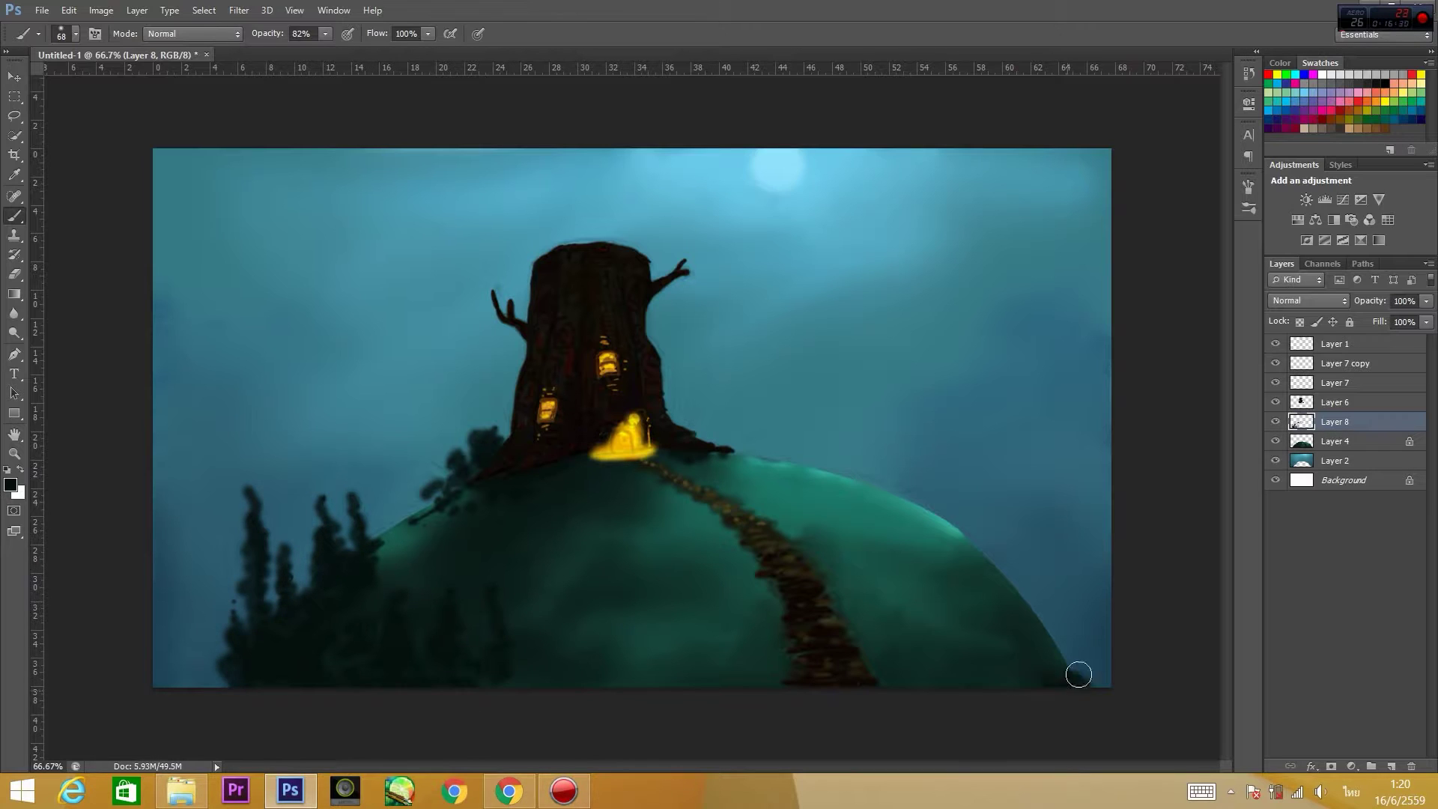
At full opacity, paint pine silhouettes on the lower-right edge and dark foliage right of the stump.
key(0)
mouse_move(1074, 674)
mouse_down()
mouse_move(1059, 600)
mouse_move(999, 654)
mouse_move(982, 619)
mouse_move(956, 660)
mouse_up()
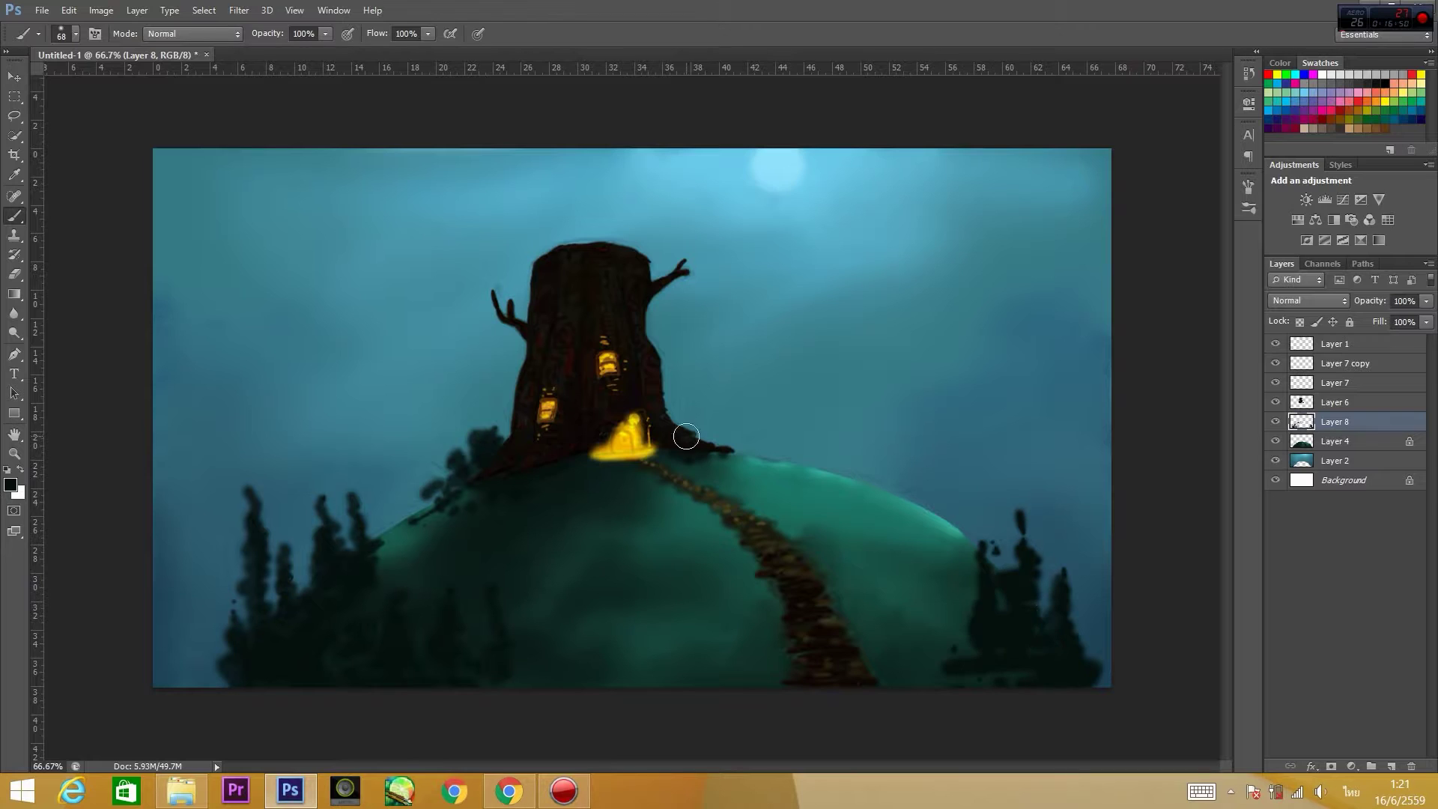
click(10, 485)
key(Return)
drag(693, 390, 753, 450)
key(d)
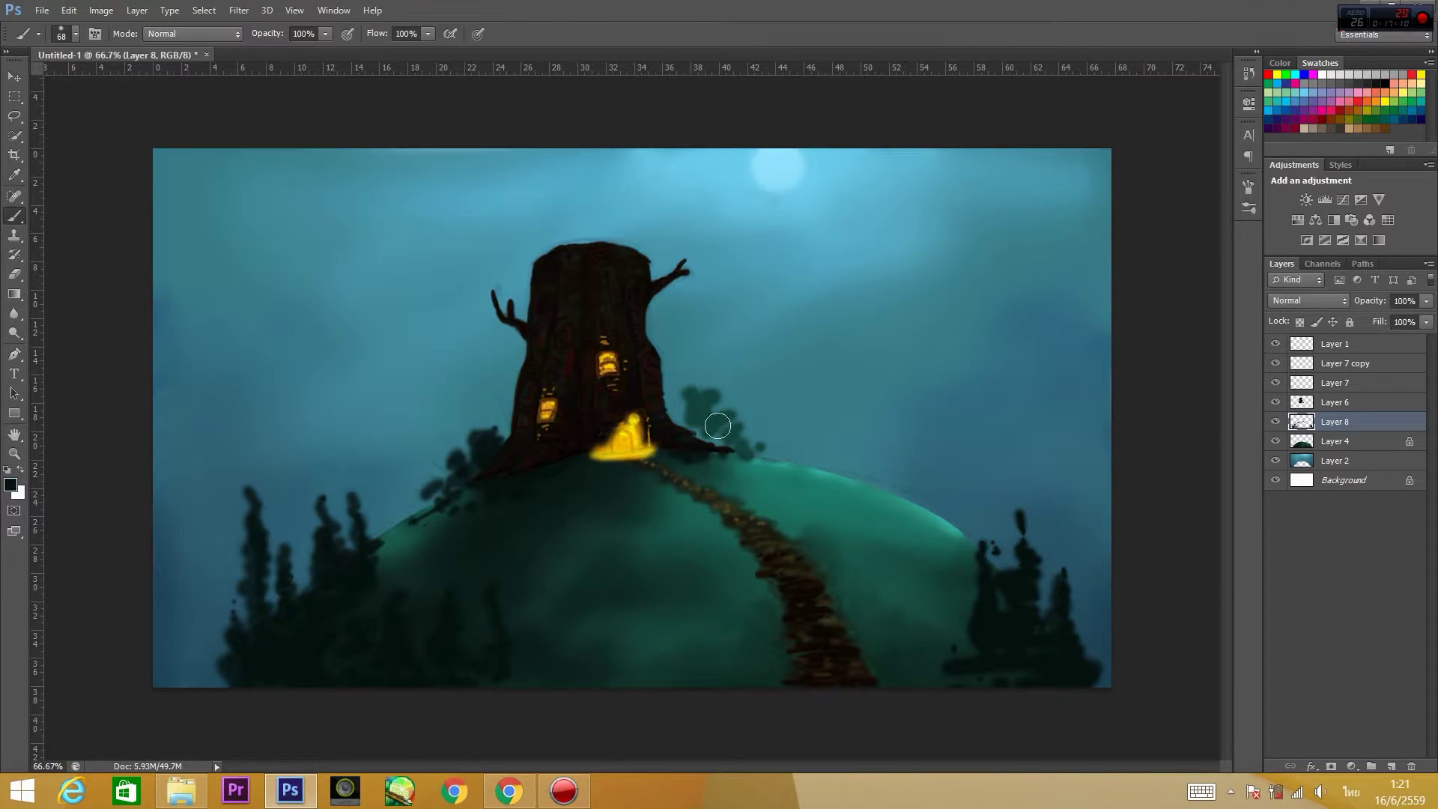
drag(693, 397, 753, 450)
Darken the left pines, extend and refine the right-side pines, and add a small curled tree by the stump.
mouse_move(248, 516)
mouse_down()
mouse_move(232, 662)
mouse_move(282, 654)
mouse_move(285, 521)
mouse_move(424, 674)
mouse_move(481, 619)
mouse_move(372, 632)
mouse_move(358, 670)
mouse_up()
drag(1109, 681, 1098, 587)
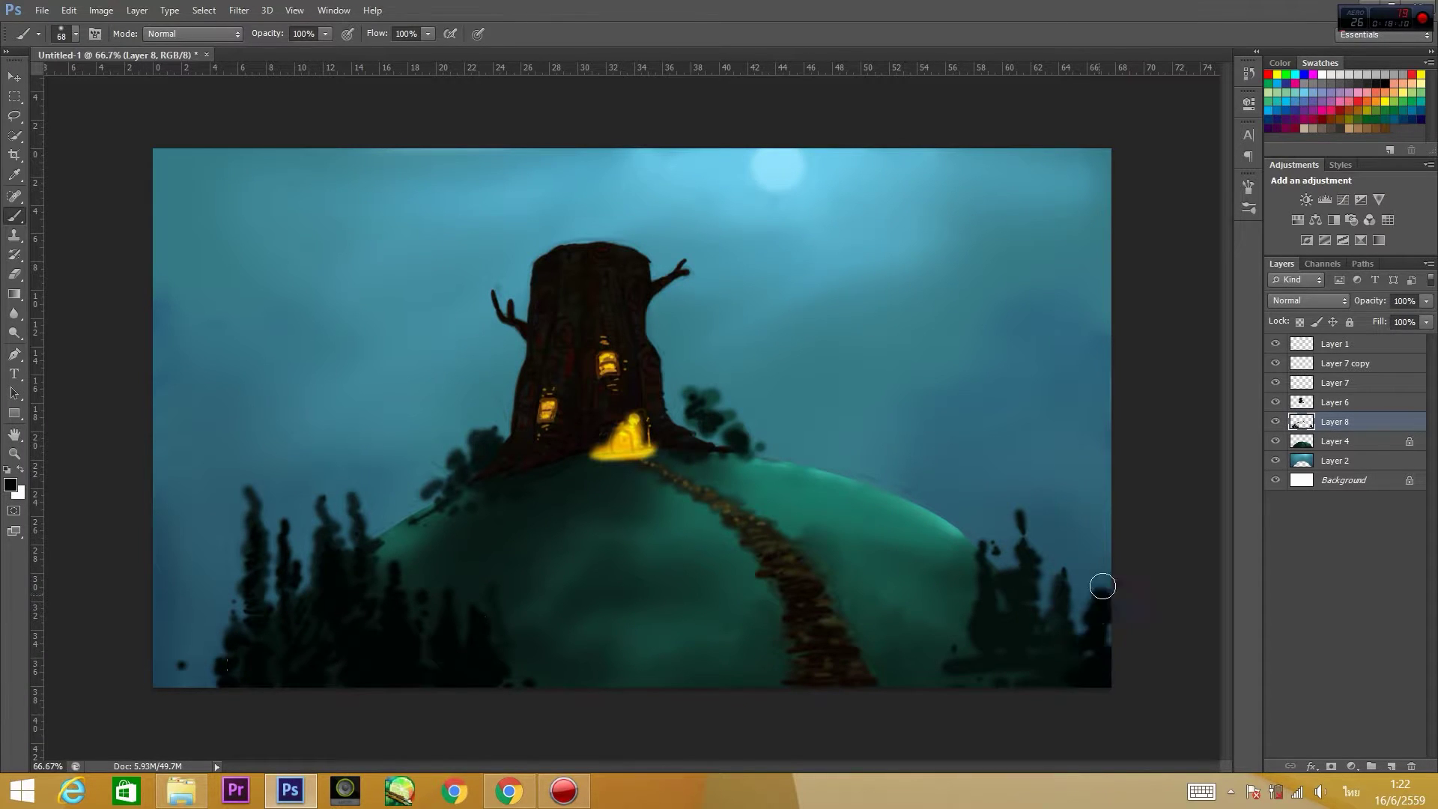
drag(1049, 674, 1021, 552)
drag(966, 678, 1069, 664)
drag(1063, 547, 1064, 584)
mouse_move(710, 440)
mouse_down()
mouse_move(702, 413)
mouse_move(723, 418)
mouse_up()
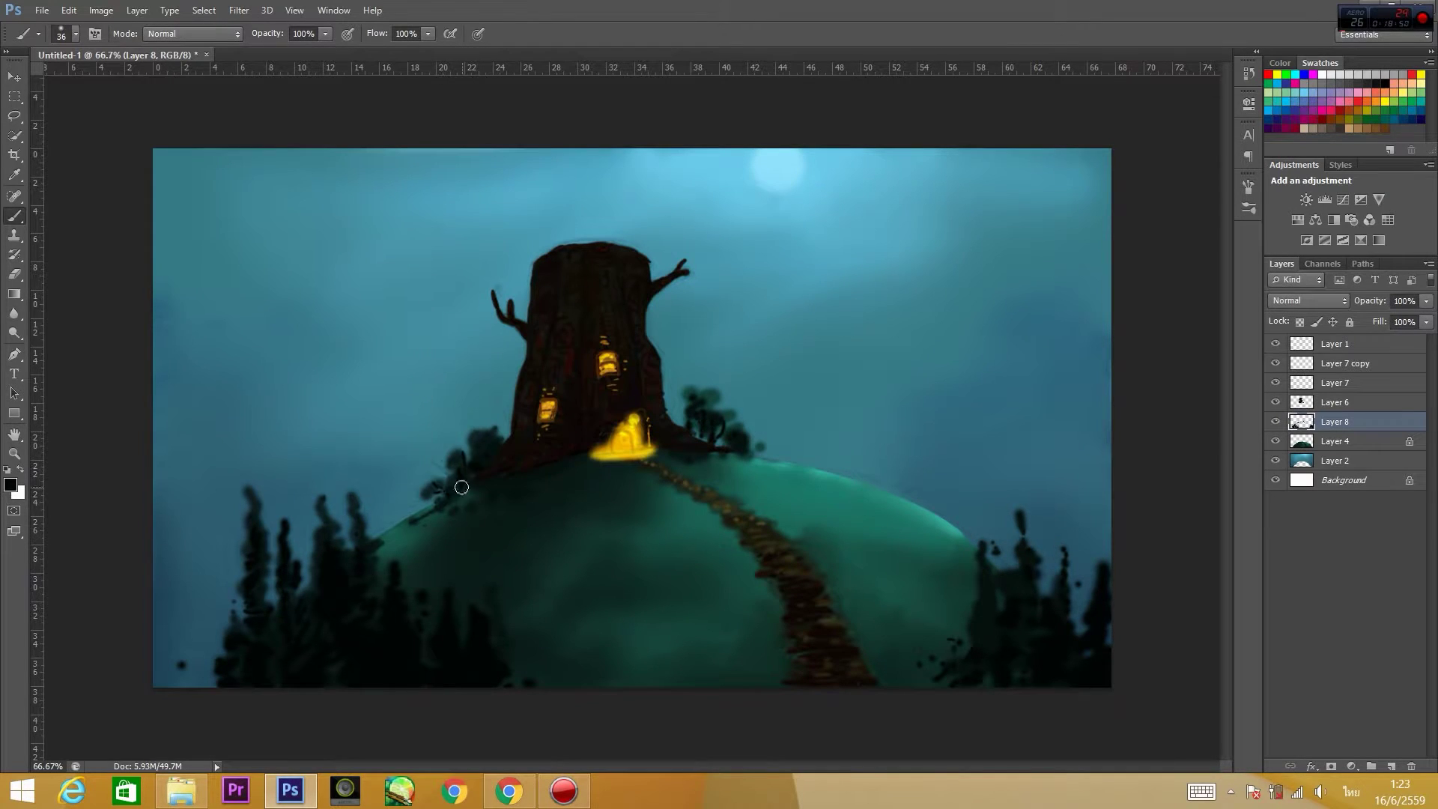
Set the painting colour to dark teal and lower brush opacity to 71%.
click(10, 485)
click(757, 271)
key(7)
key(1)
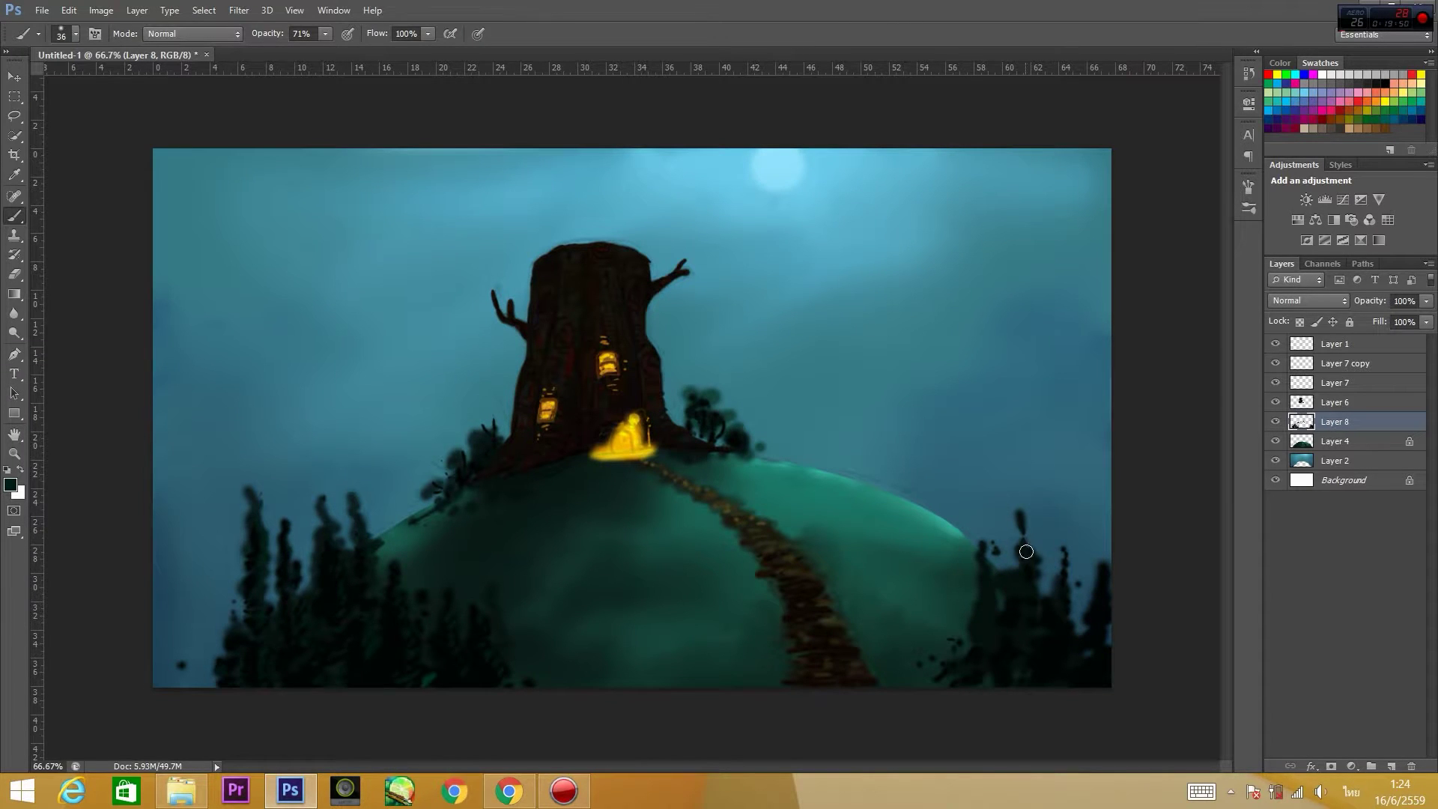
With a 101 px teal brush, paint strokes and dots on the left pine trees.
right_click(529, 434)
key(Return)
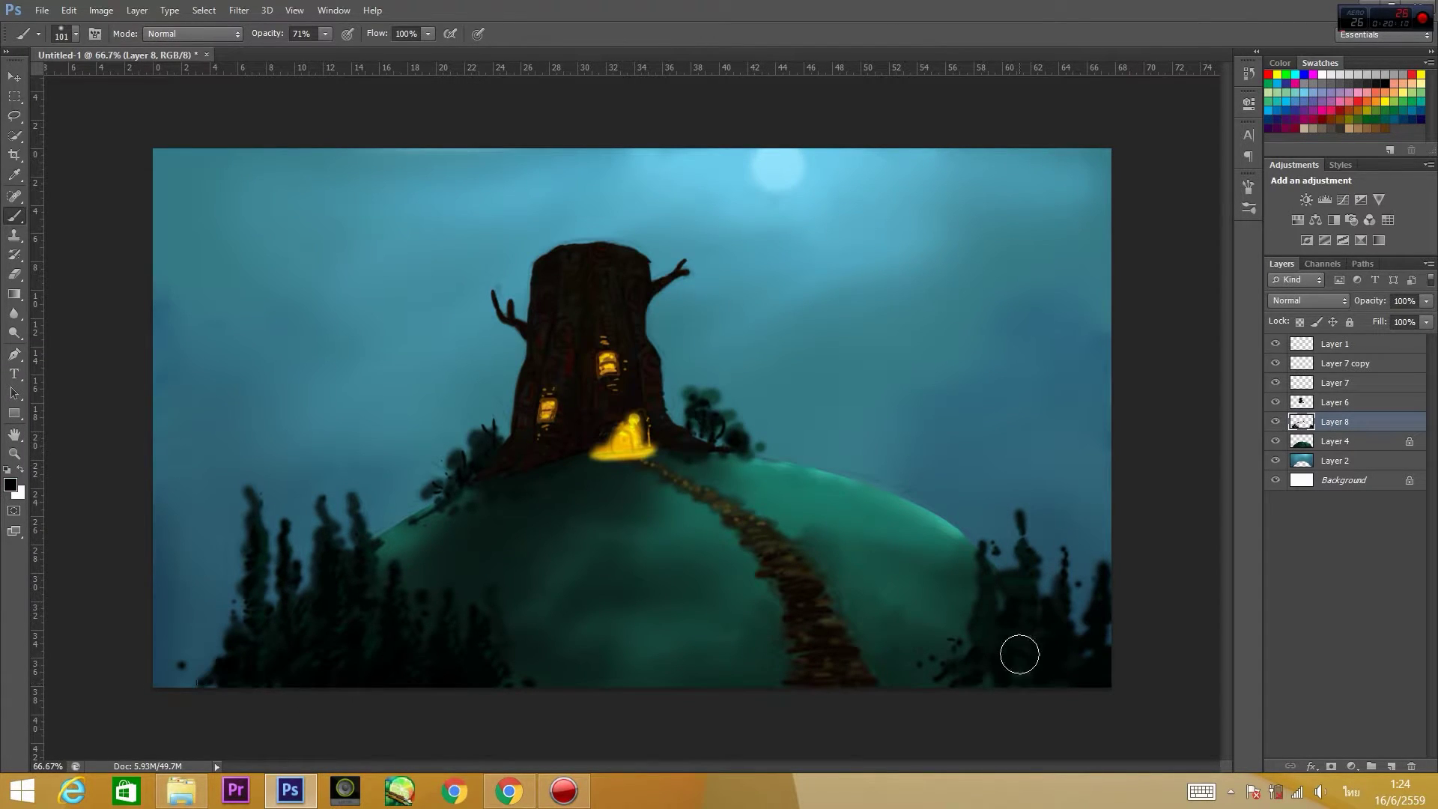
click(10, 485)
click(504, 267)
key(Return)
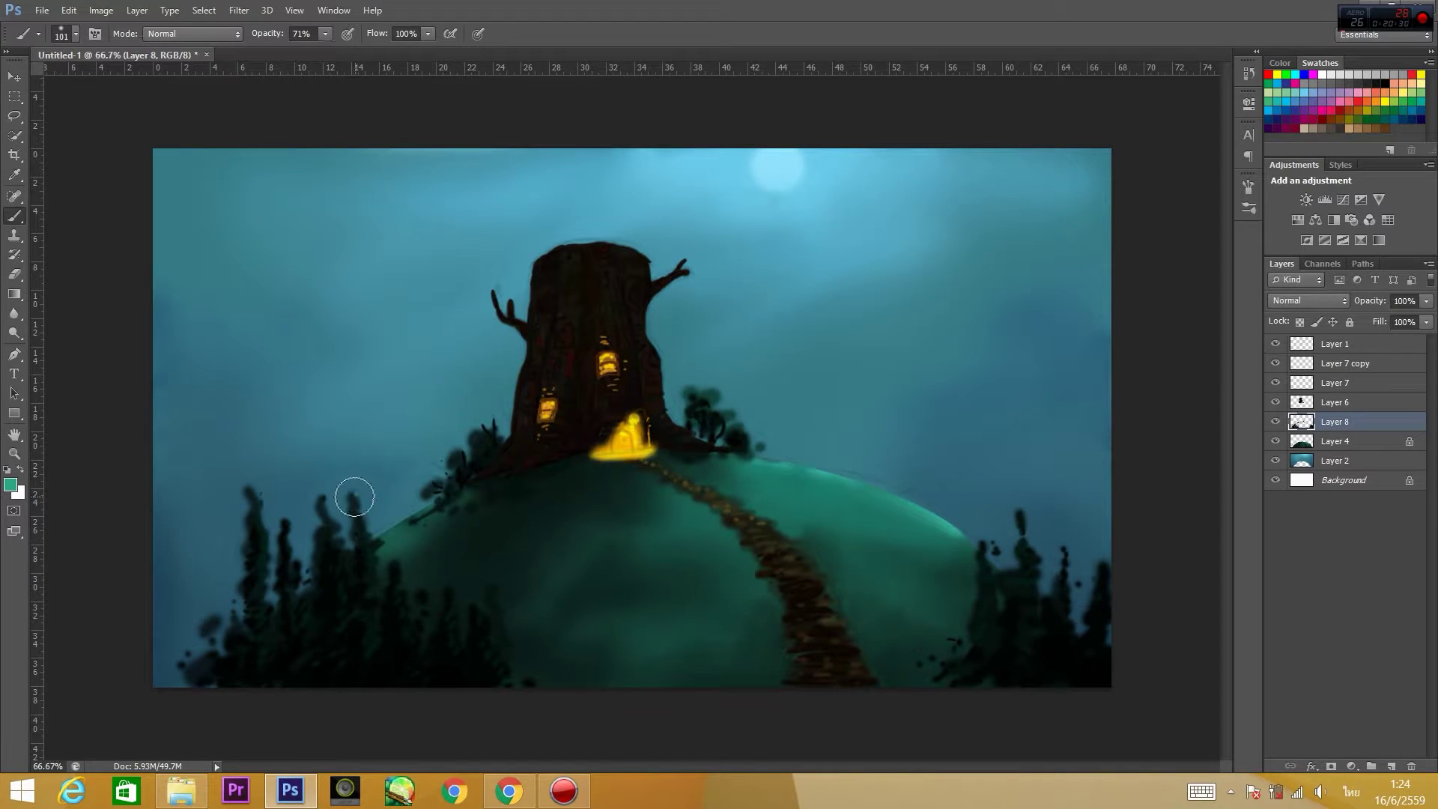
drag(358, 517, 361, 611)
click(339, 524)
click(254, 492)
Shrink the brush to 33 px and dab teal dots and squiggles on the left pines.
right_click(348, 481)
key(Return)
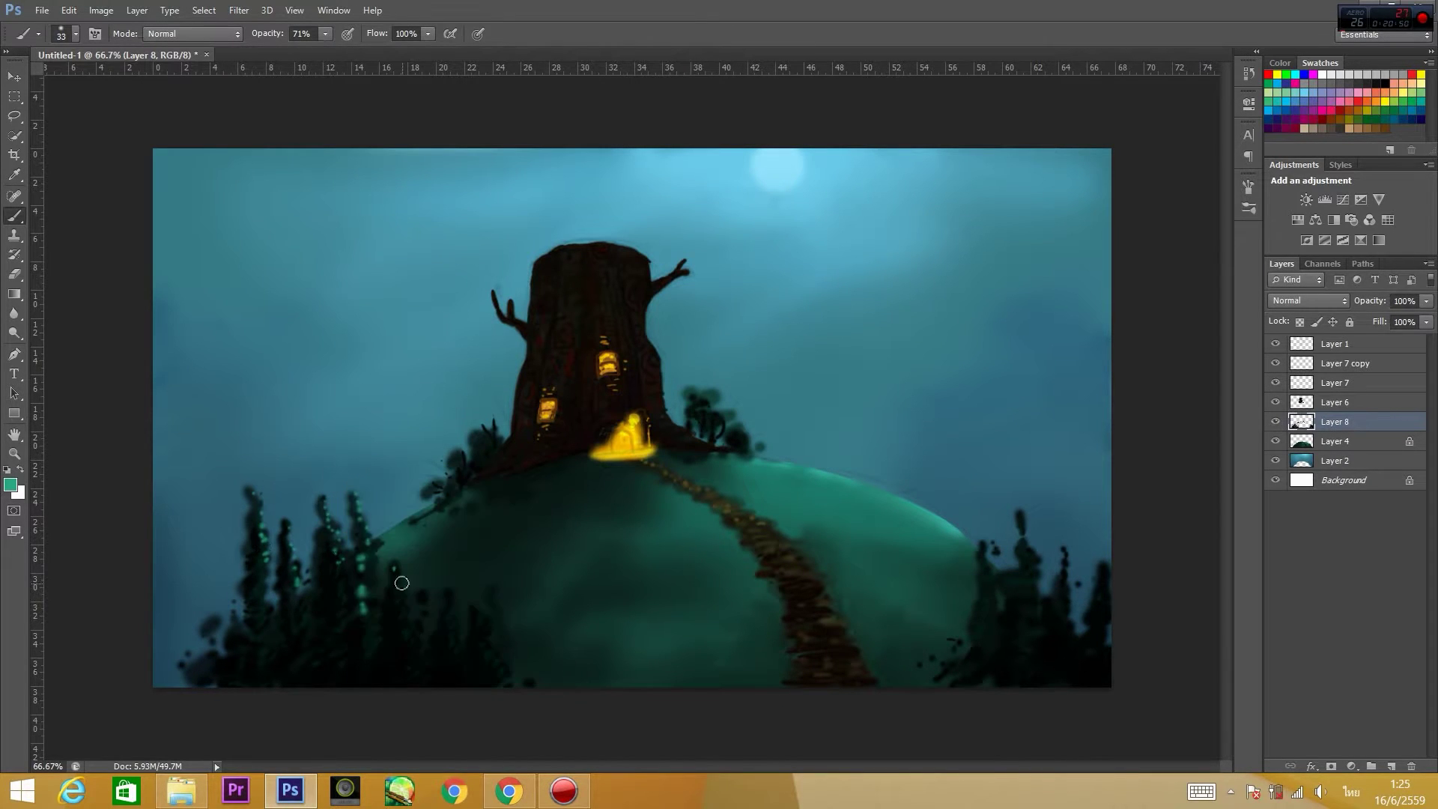
click(411, 635)
click(378, 623)
drag(316, 546, 279, 569)
drag(275, 582, 269, 600)
Add teal highlights to the bushes beside the stump and the right-side trees.
drag(683, 408, 746, 442)
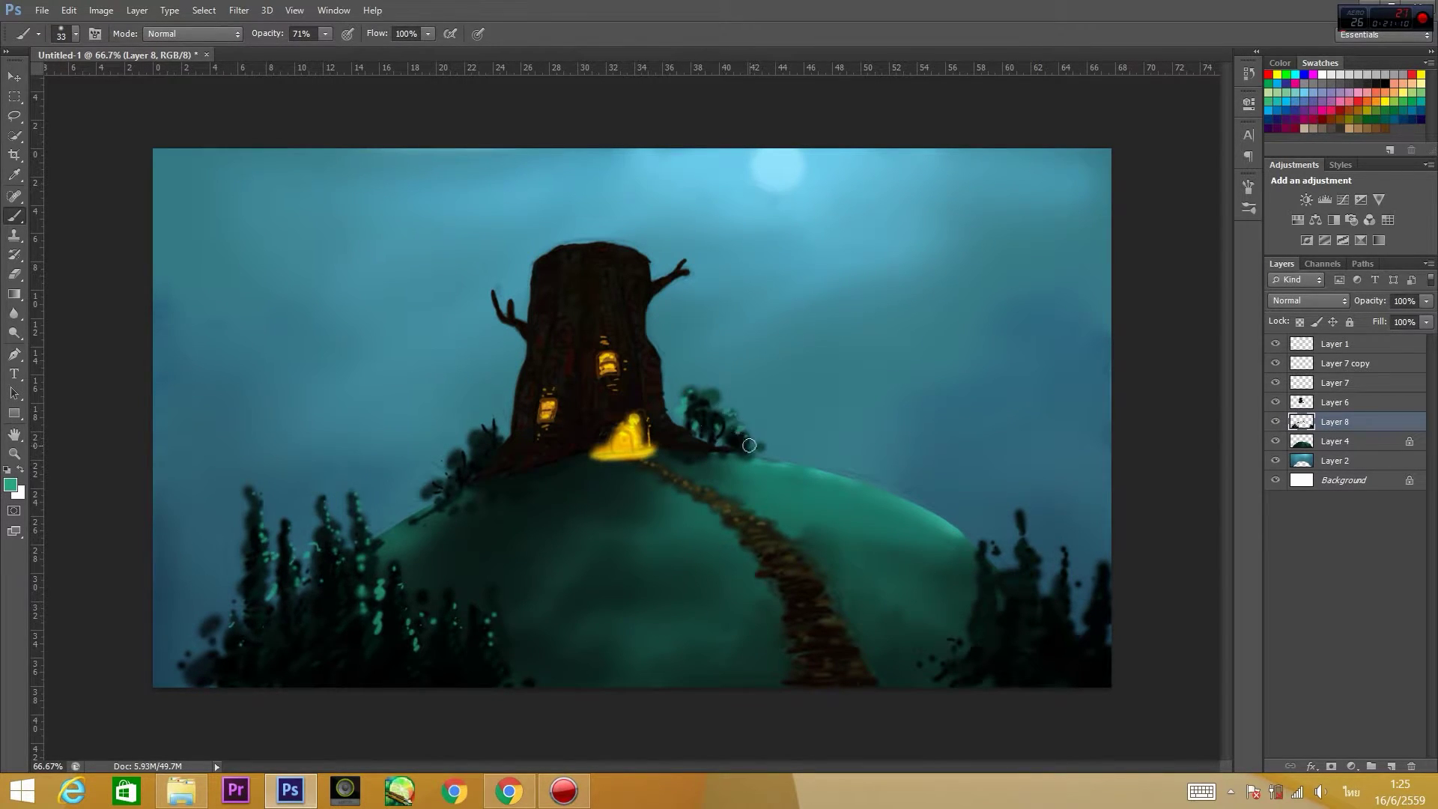
drag(499, 415, 431, 494)
drag(982, 543, 985, 566)
drag(1019, 573, 1010, 603)
drag(1062, 558, 1050, 627)
drag(1101, 571, 1094, 597)
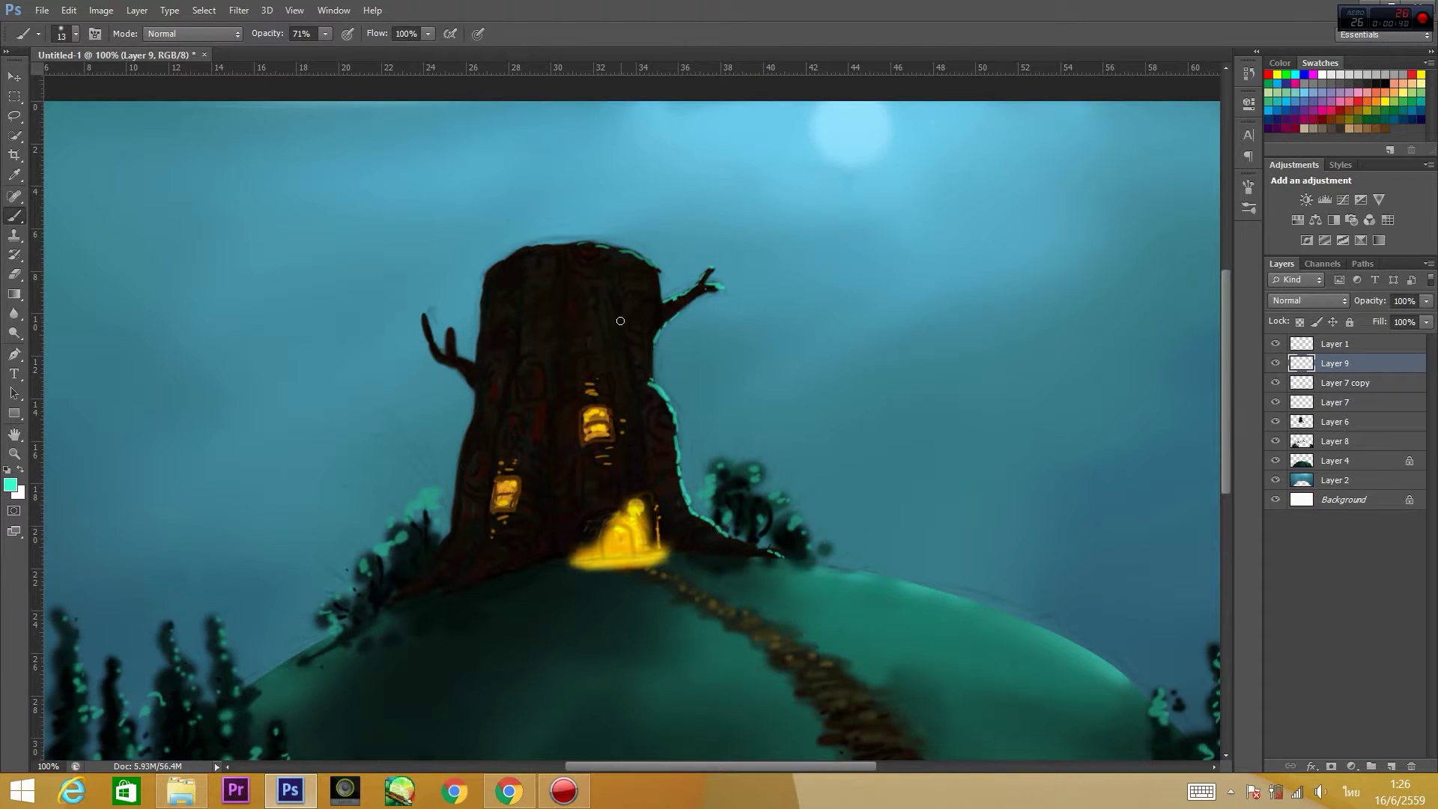
Paint teal rim light along the trunk's top-right edge, then pick a blue colour.
mouse_move(651, 354)
mouse_down()
mouse_move(659, 279)
mouse_move(645, 262)
mouse_move(548, 244)
mouse_up()
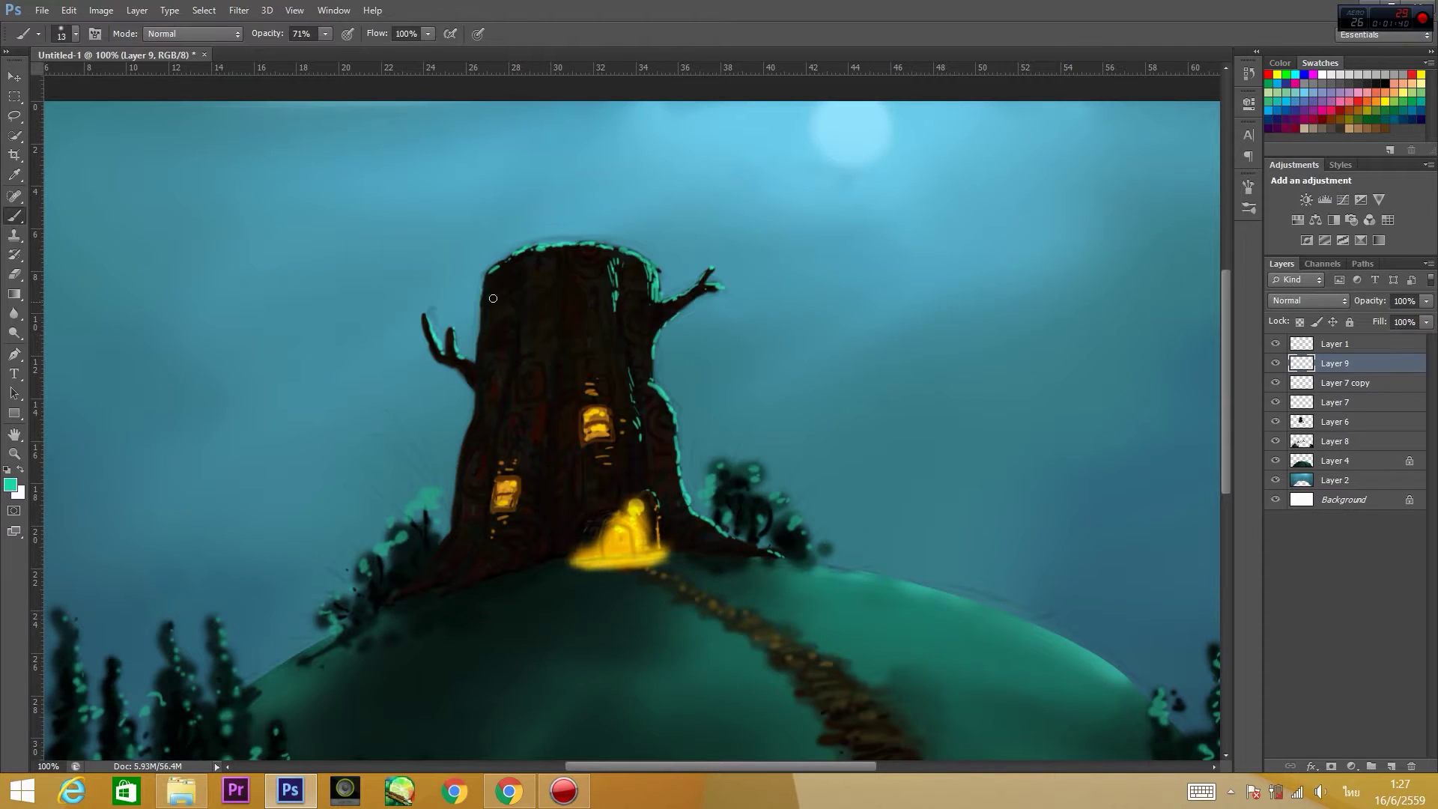
key(i)
click(10, 485)
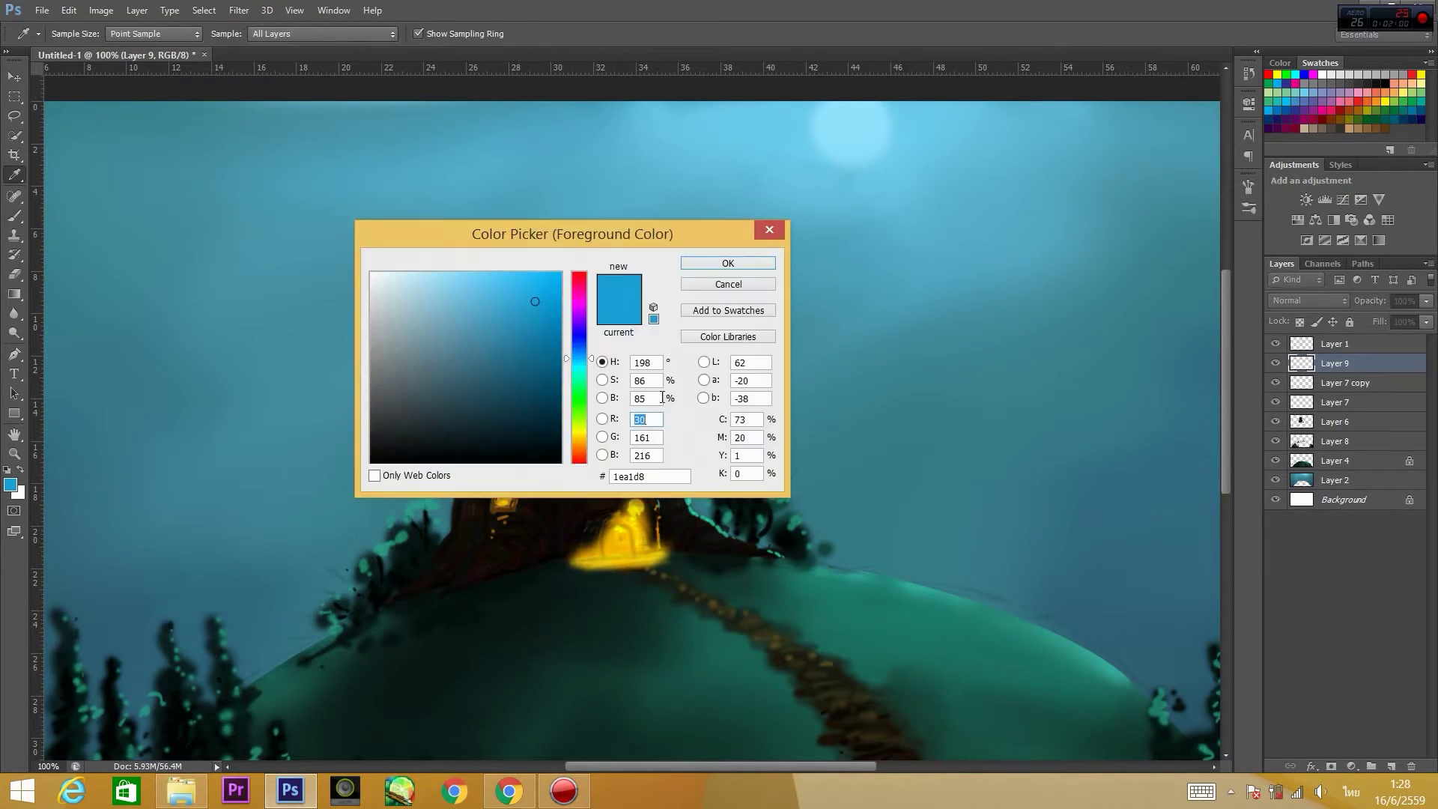
click(11, 485)
click(707, 285)
key(b)
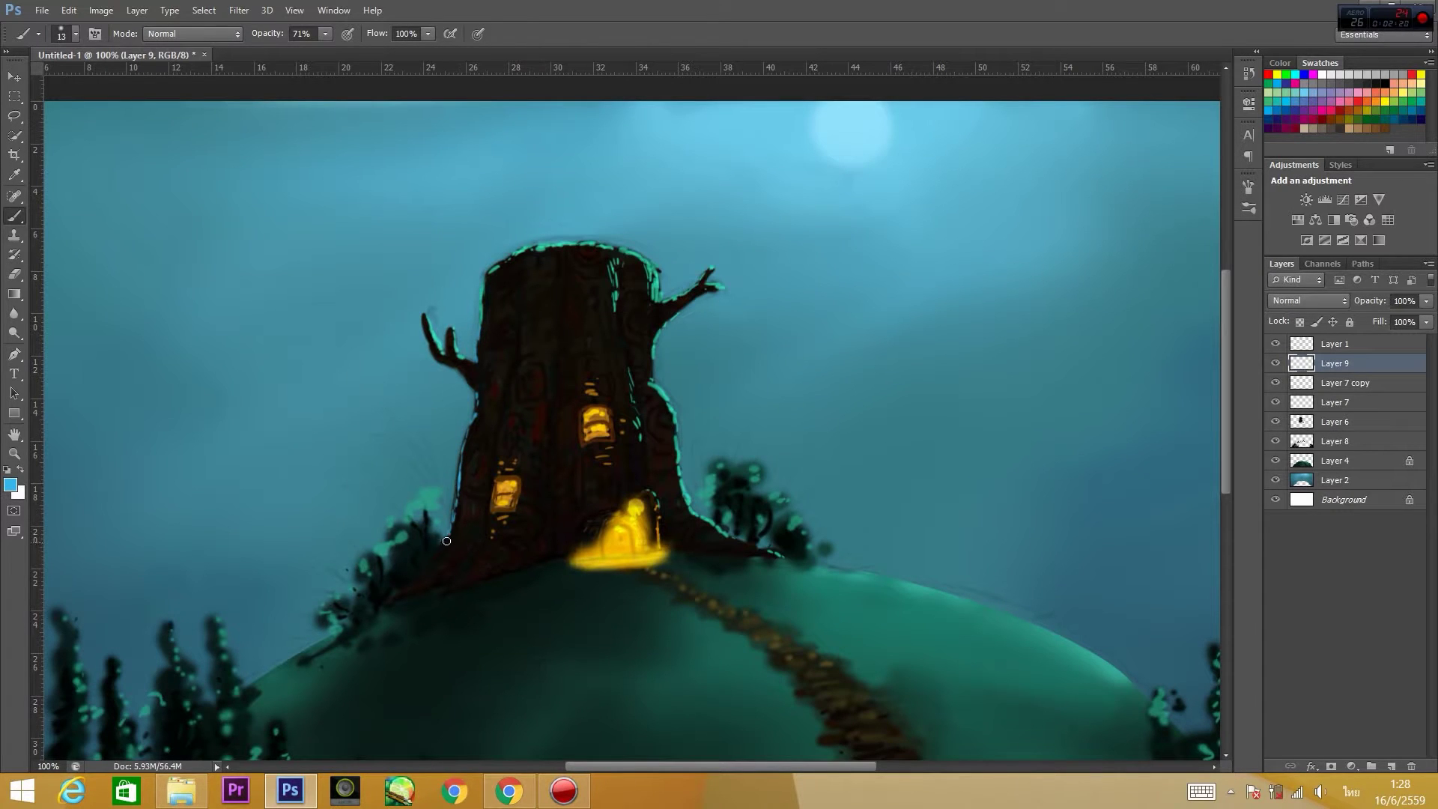
Paint light-blue strokes down the trunk's lower-left and left edges and a swirl in the bark.
drag(464, 567, 443, 595)
mouse_move(493, 533)
mouse_down()
mouse_move(459, 588)
mouse_move(421, 586)
mouse_up()
drag(463, 503, 441, 558)
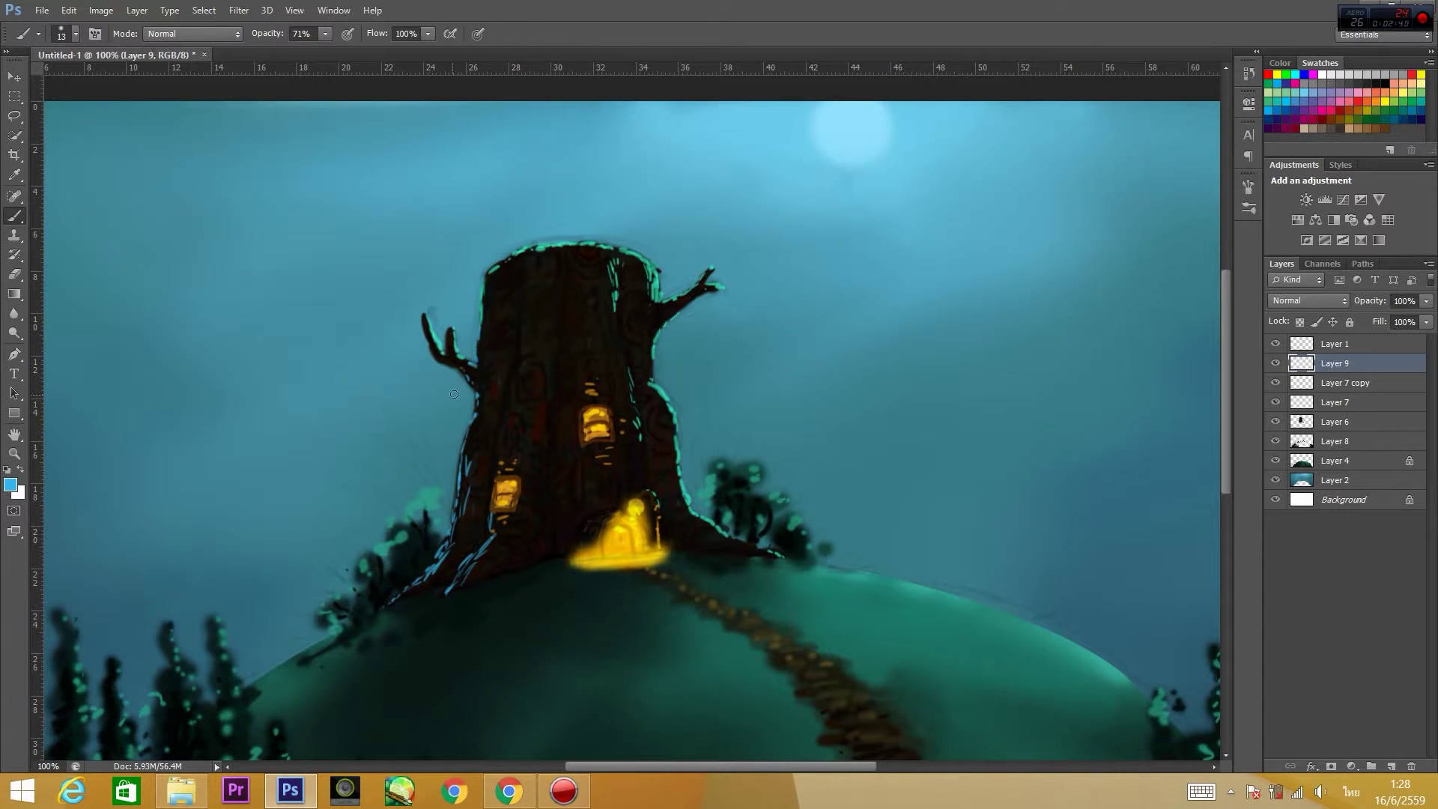
drag(473, 445, 456, 551)
drag(487, 297, 500, 283)
In a lighter blue, highlight the trunk's right and top edges and the dark bush beside it.
click(11, 485)
click(722, 227)
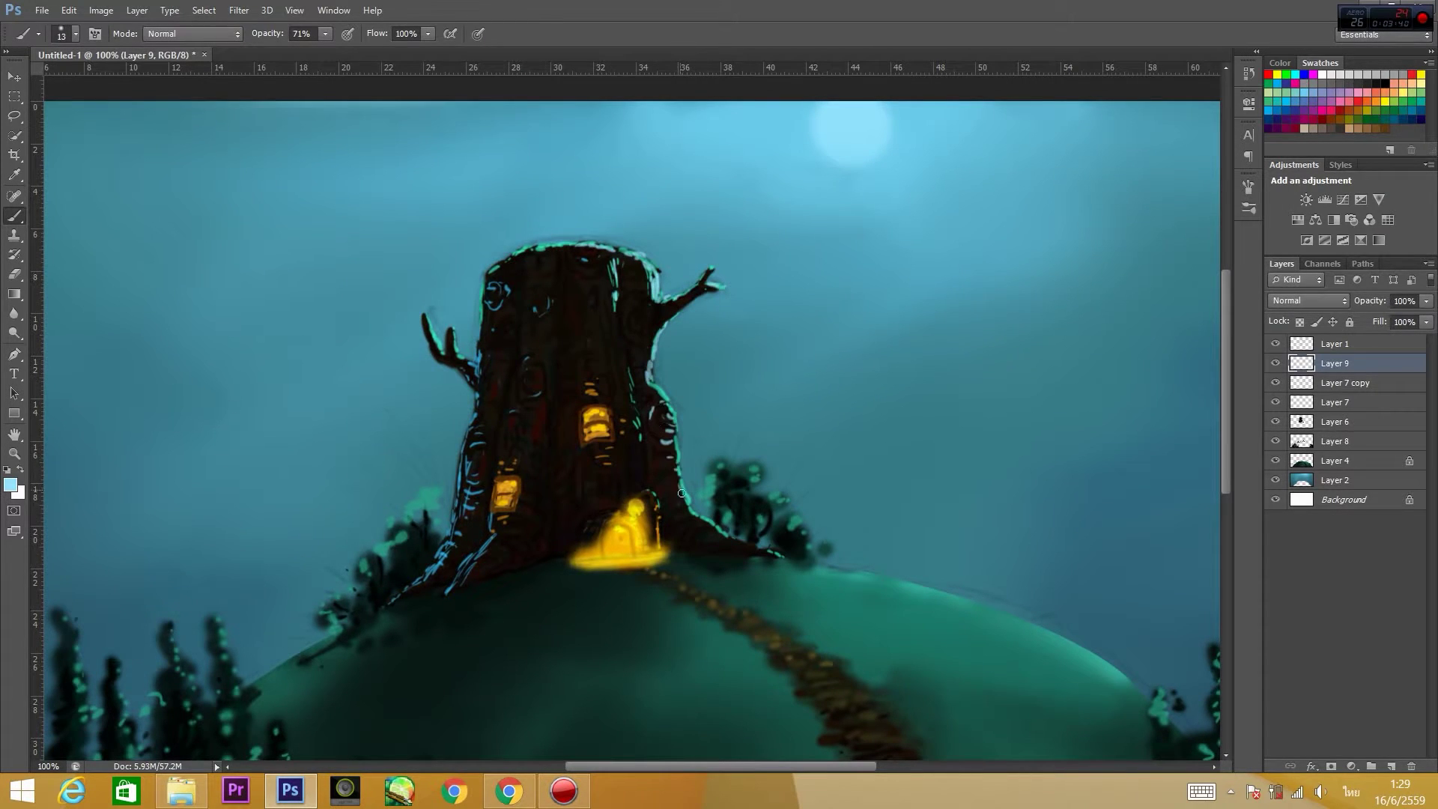
drag(681, 493, 737, 541)
mouse_move(612, 252)
mouse_down()
mouse_move(651, 259)
mouse_move(521, 249)
mouse_up()
drag(613, 262, 615, 293)
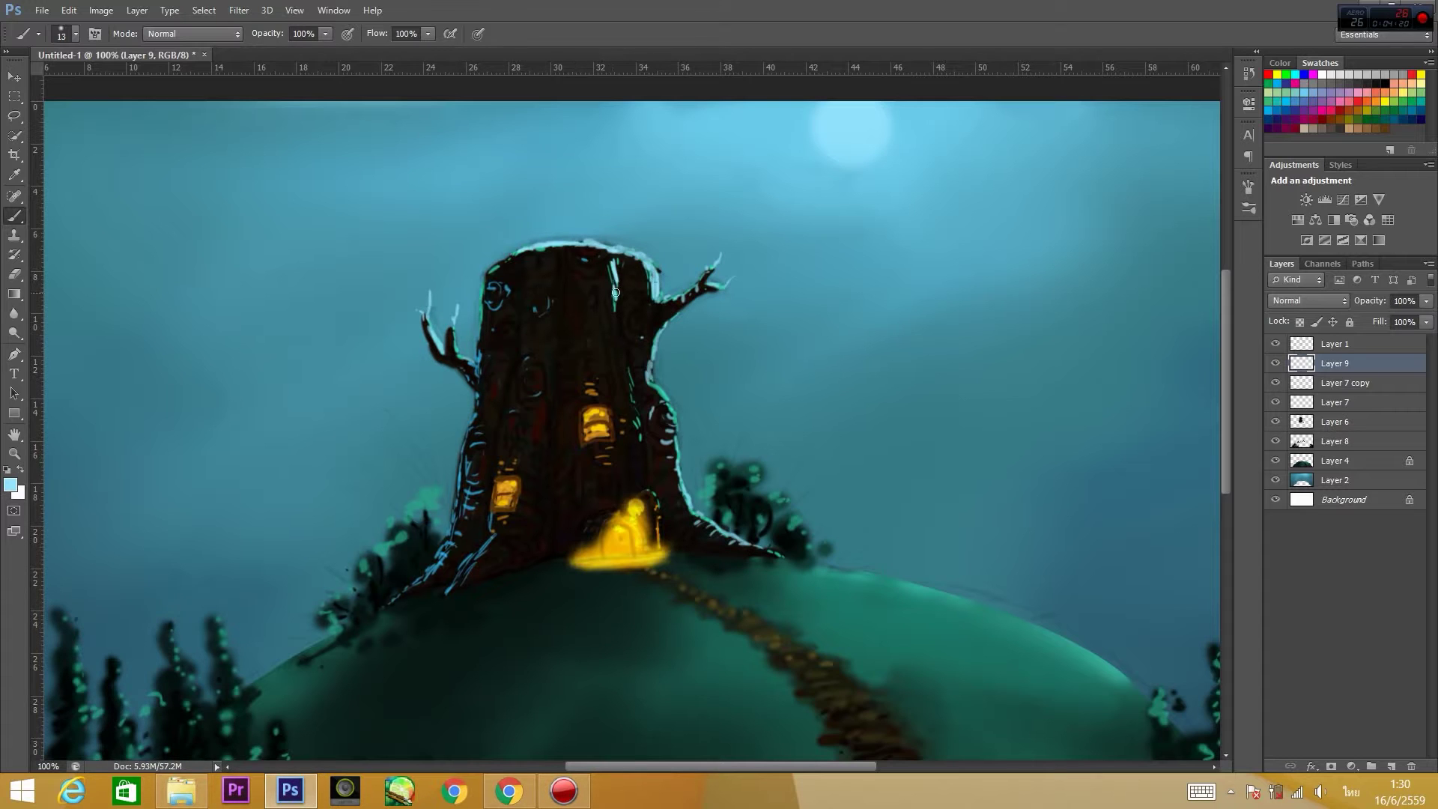
scroll(502, 437, down, 2)
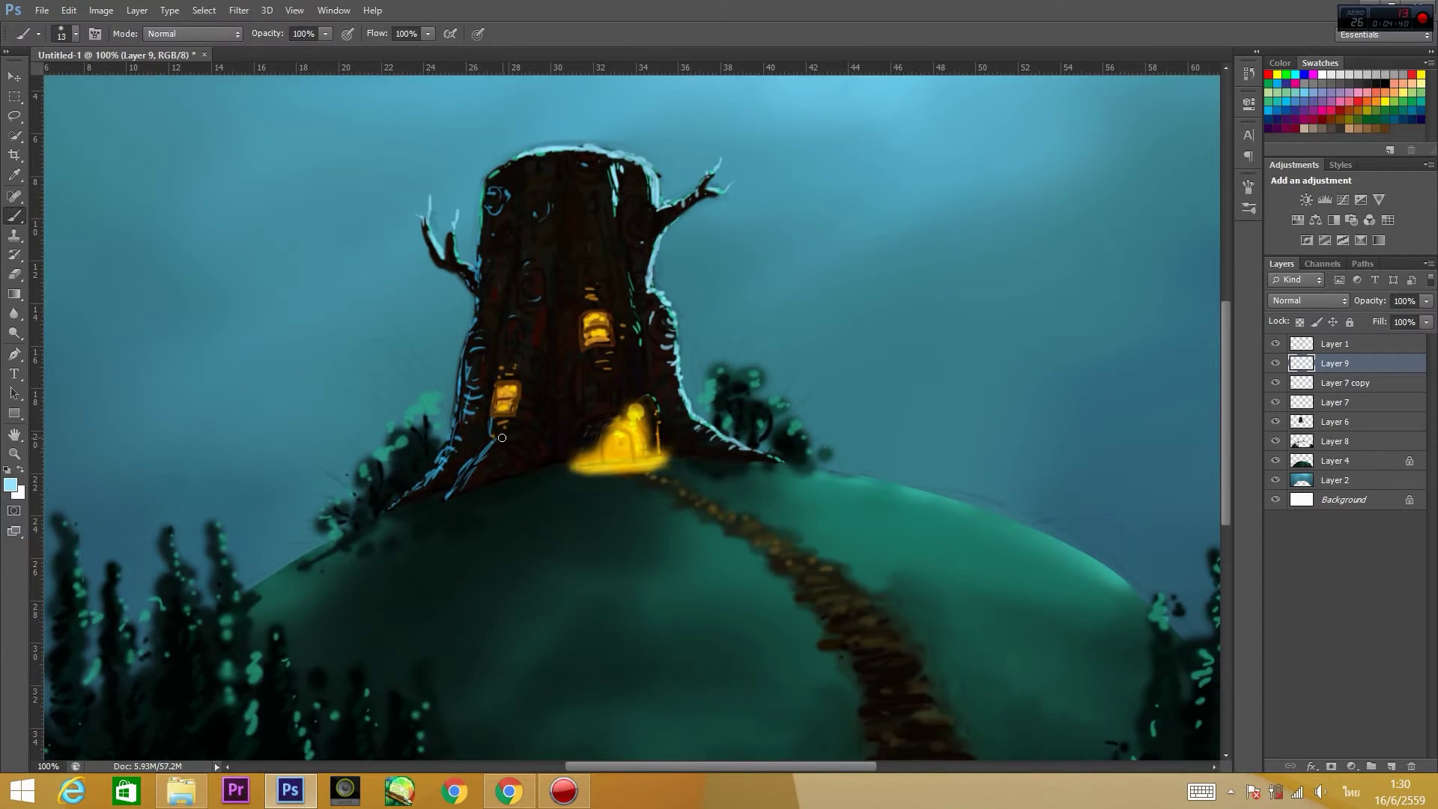
drag(727, 370, 822, 450)
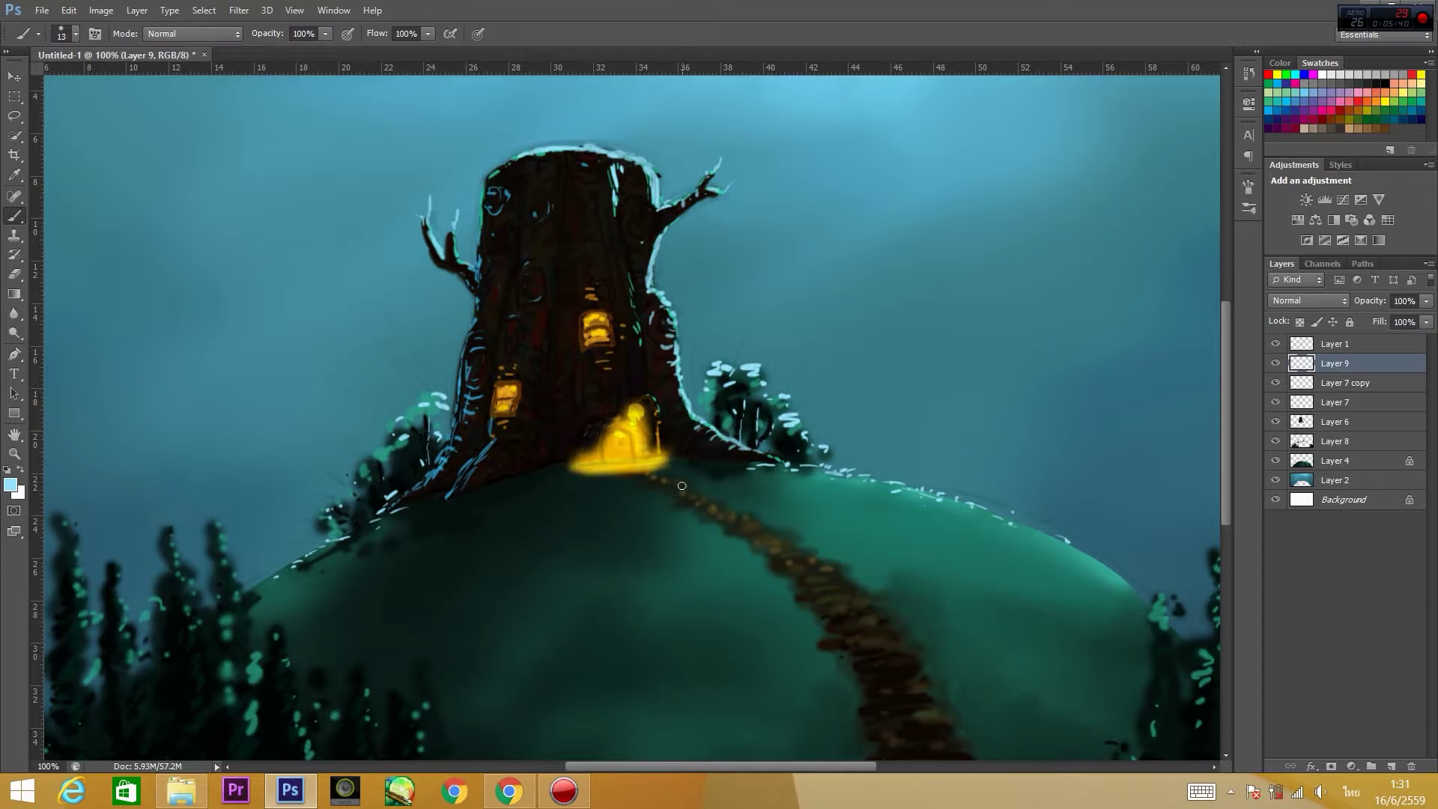
Sample a dark navy colour and set the brush to 22 px at 78% opacity.
click(481, 363)
key(Return)
click(492, 420)
key(Return)
key(7)
key(8)
key(Return)
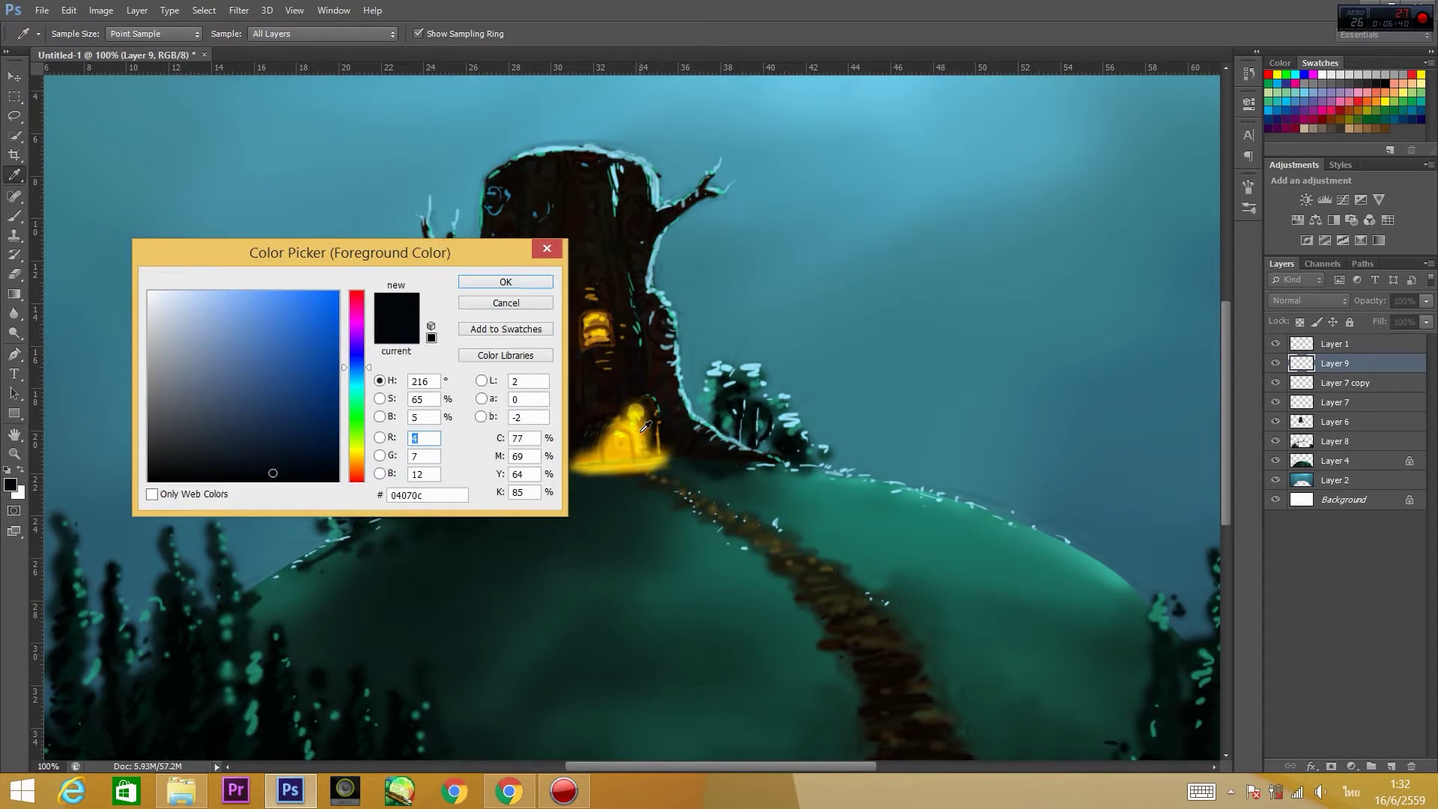
Sample orange from the door glow, shrink the brush to 9 px, then switch to black.
click(507, 401)
key(Return)
right_click(508, 419)
key(Return)
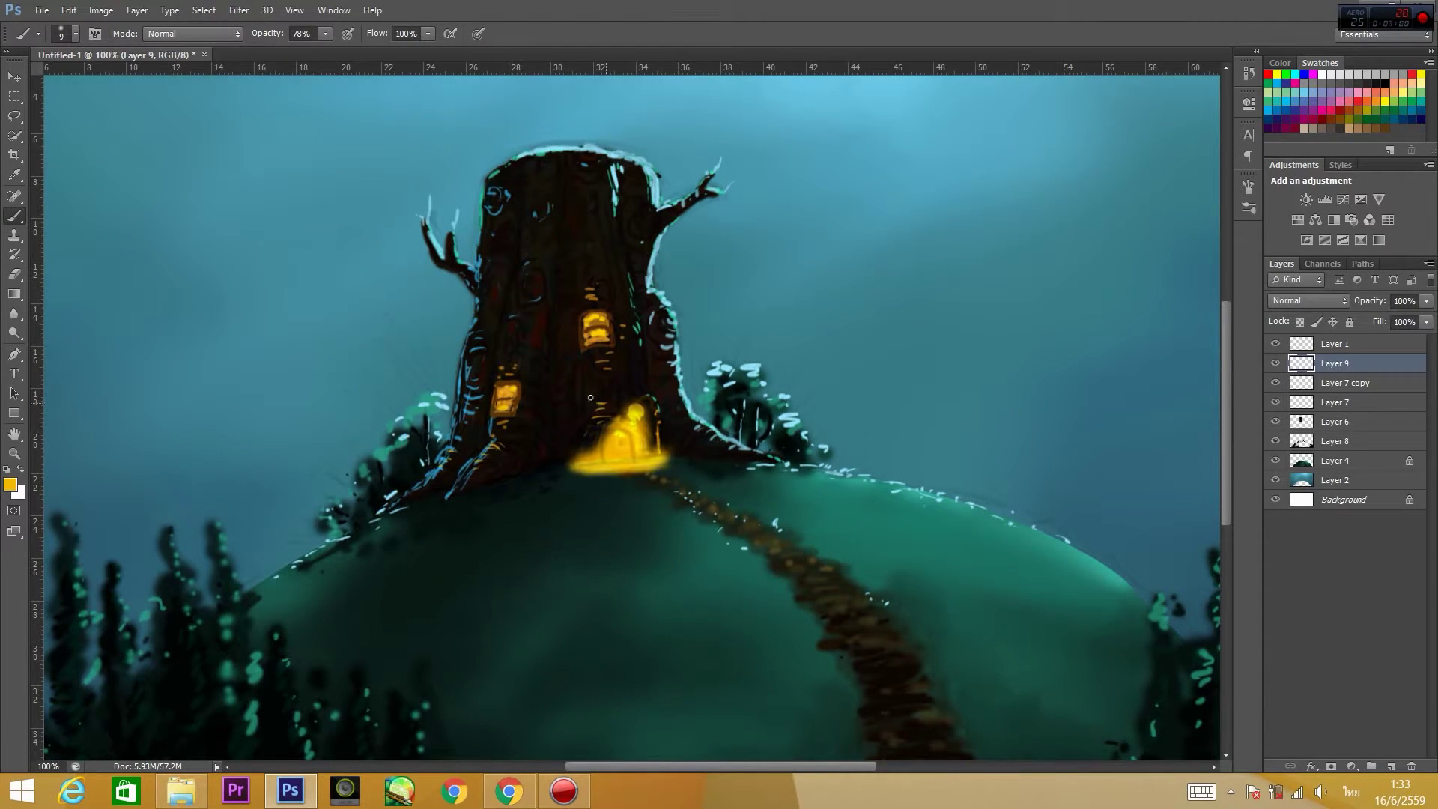
click(10, 485)
click(231, 468)
click(517, 278)
Set the eraser size to 12 and toggle Layer 7 copy to check the door glow.
scroll(891, 305, up, 1)
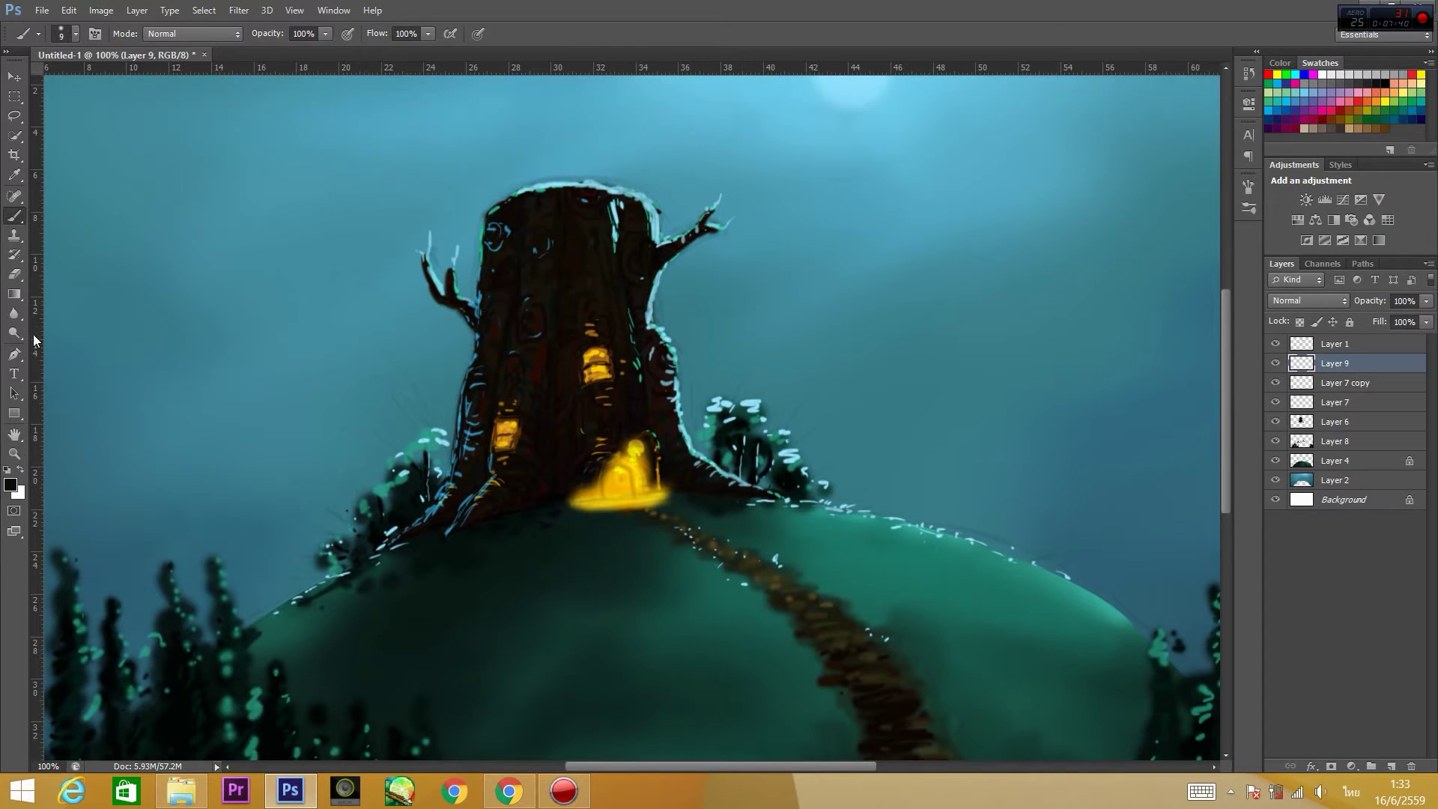
key(e)
right_click(240, 275)
key(Return)
click(1276, 383)
click(11, 485)
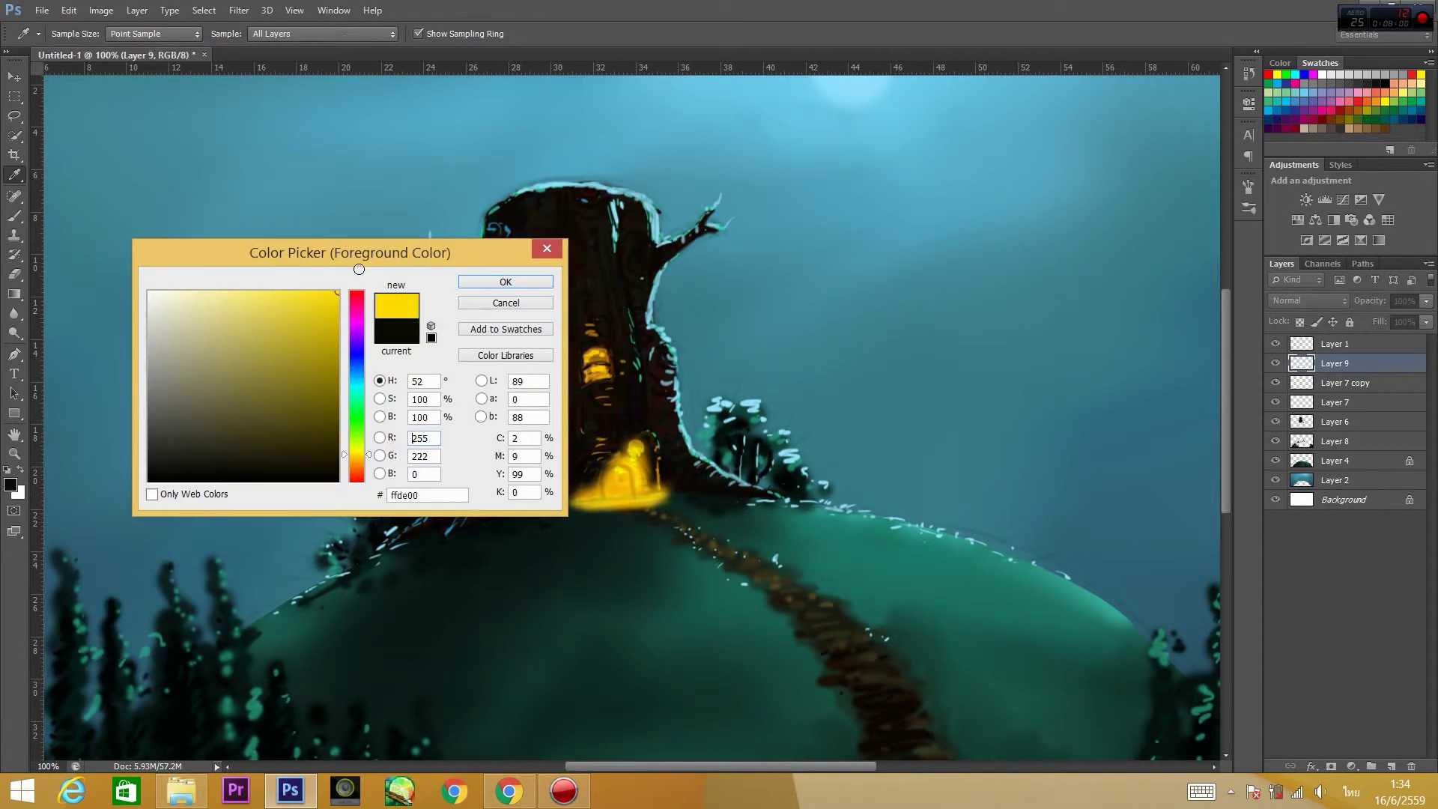
key(Return)
On Layer 7 copy, brighten the upper window's yellow glow with a 112 px brush.
key(b)
right_click(570, 402)
key(Return)
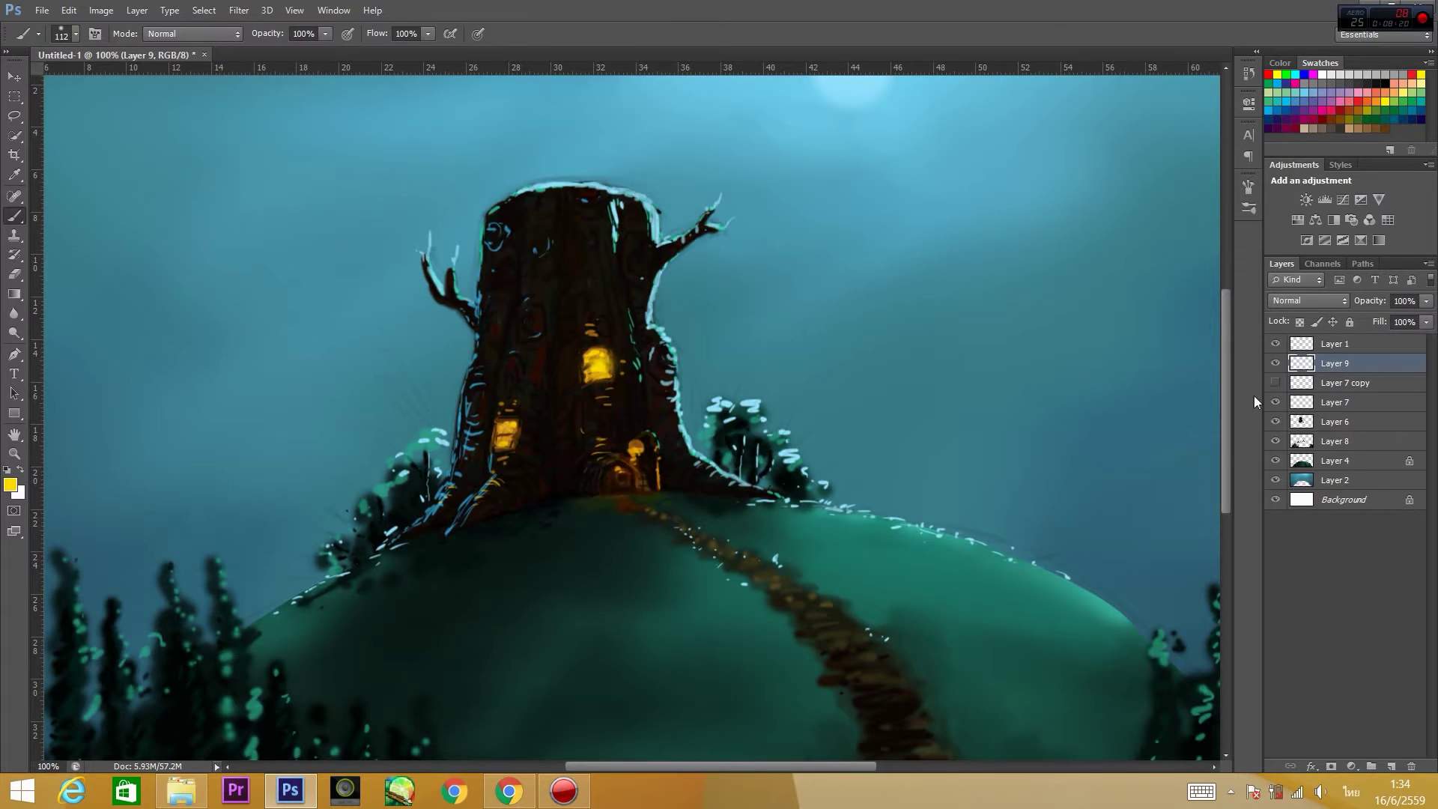
click(1346, 383)
drag(255, 33, 195, 34)
key(bracketright)
key(bracketright)
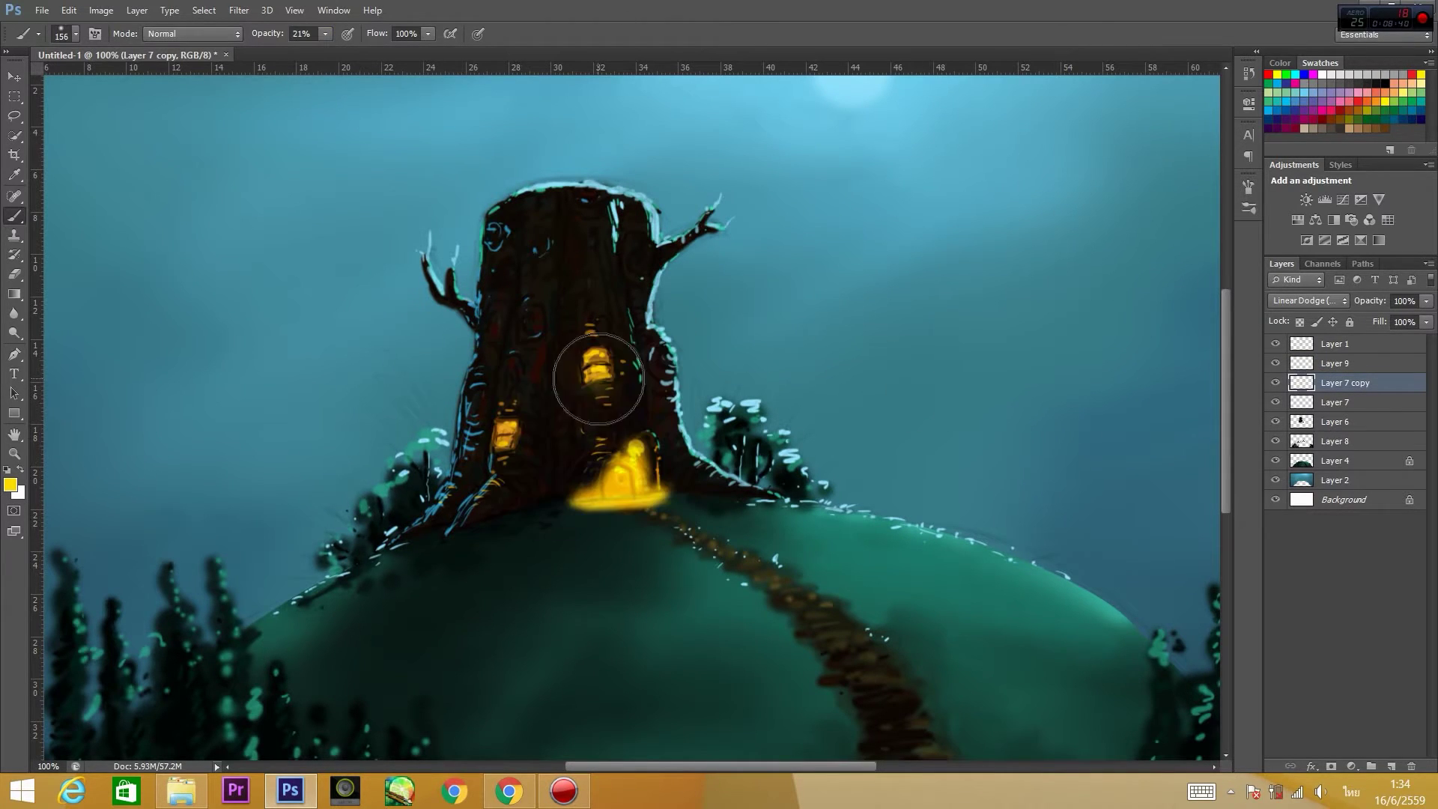
On a new layer, dot faint orange lights along the hill with a 50 px brush at 16% opacity.
key(alt+period)
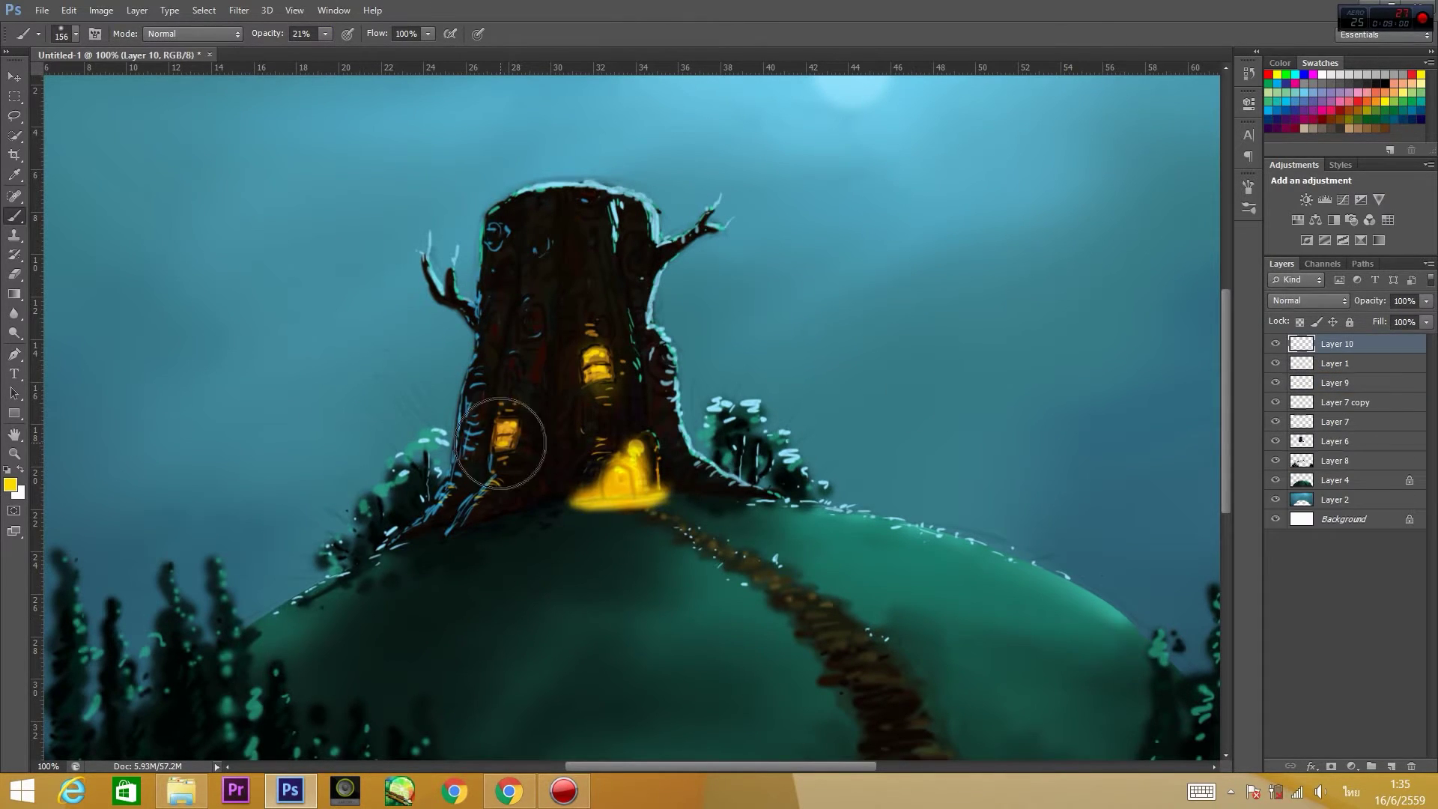
key(ctrl+shift+alt+n)
key(bracketleft)
key(bracketleft)
key(bracketleft)
key(1)
key(6)
drag(477, 545, 724, 507)
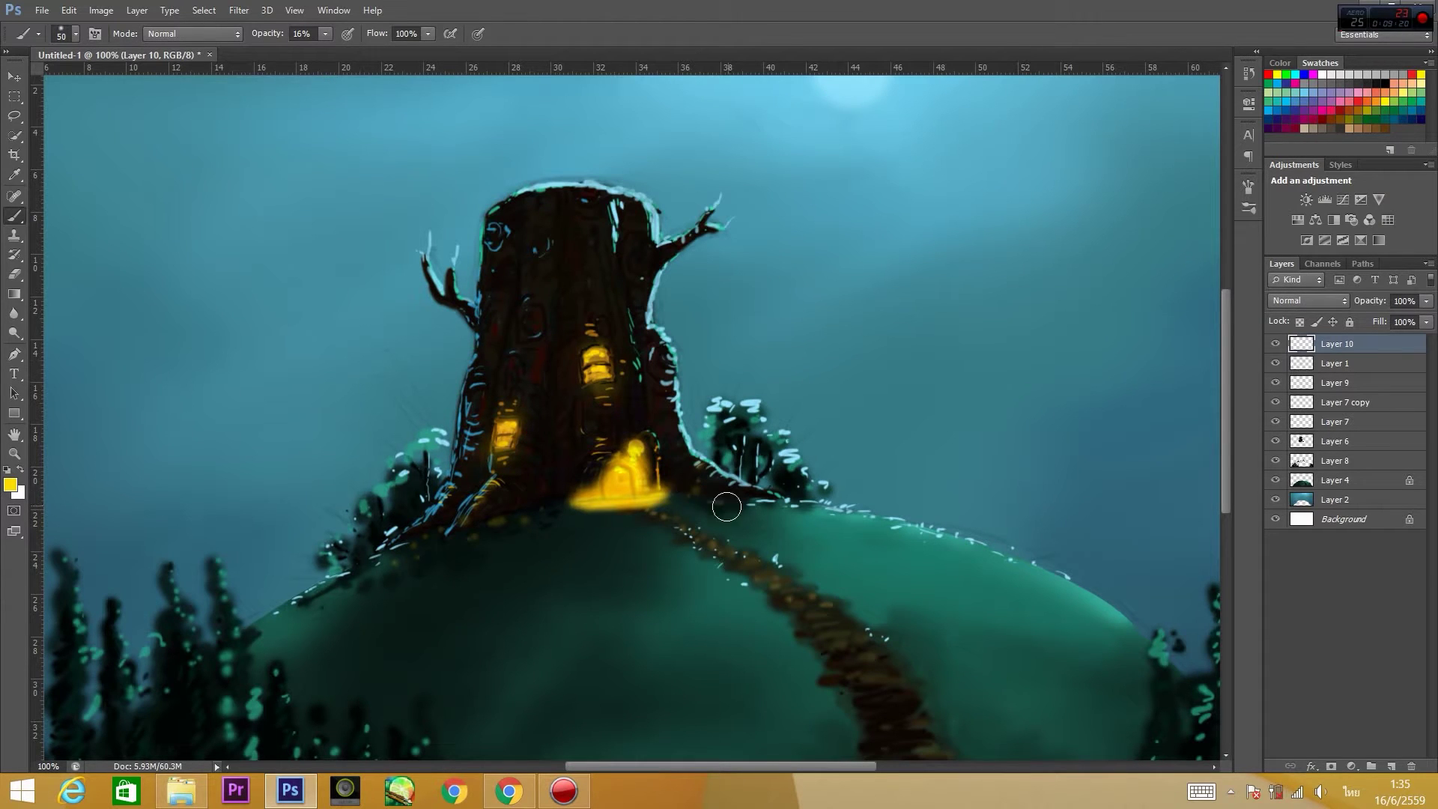
Darken the path's right and lower-left edges in dark teal at full opacity.
alt+click(263, 420)
scroll(901, 488, down, 3)
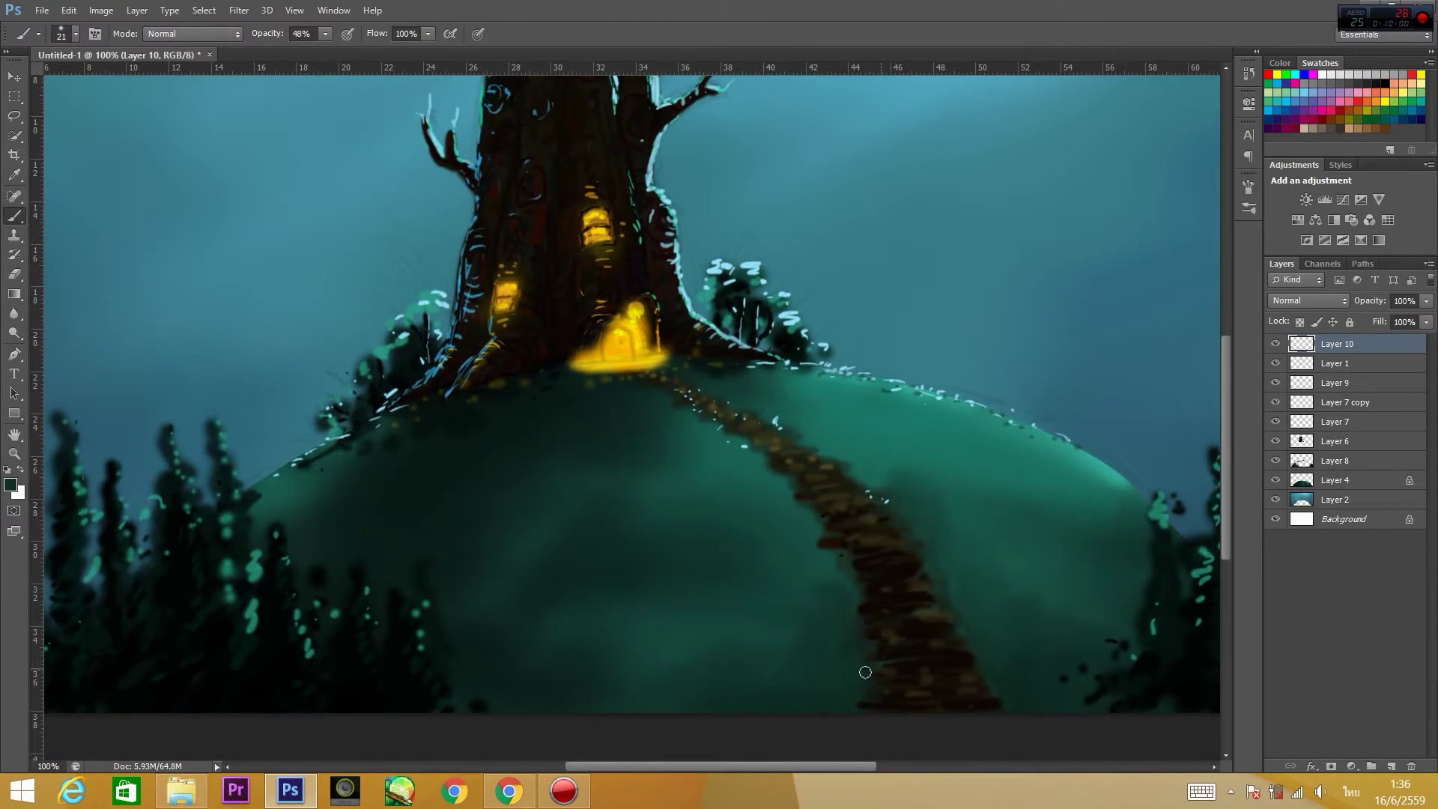
scroll(748, 440, up, 1)
key(0)
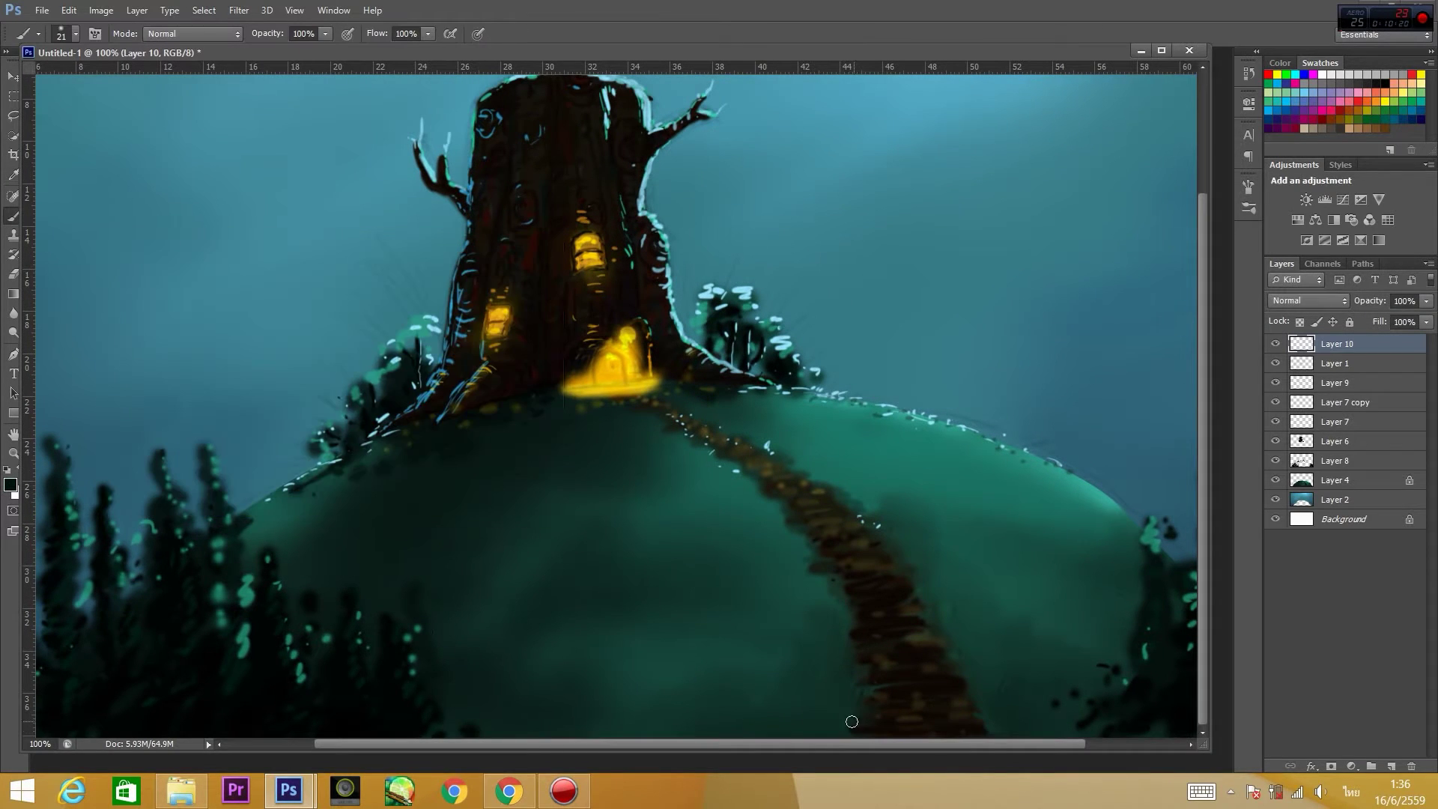
drag(958, 650, 1000, 736)
drag(845, 704, 847, 726)
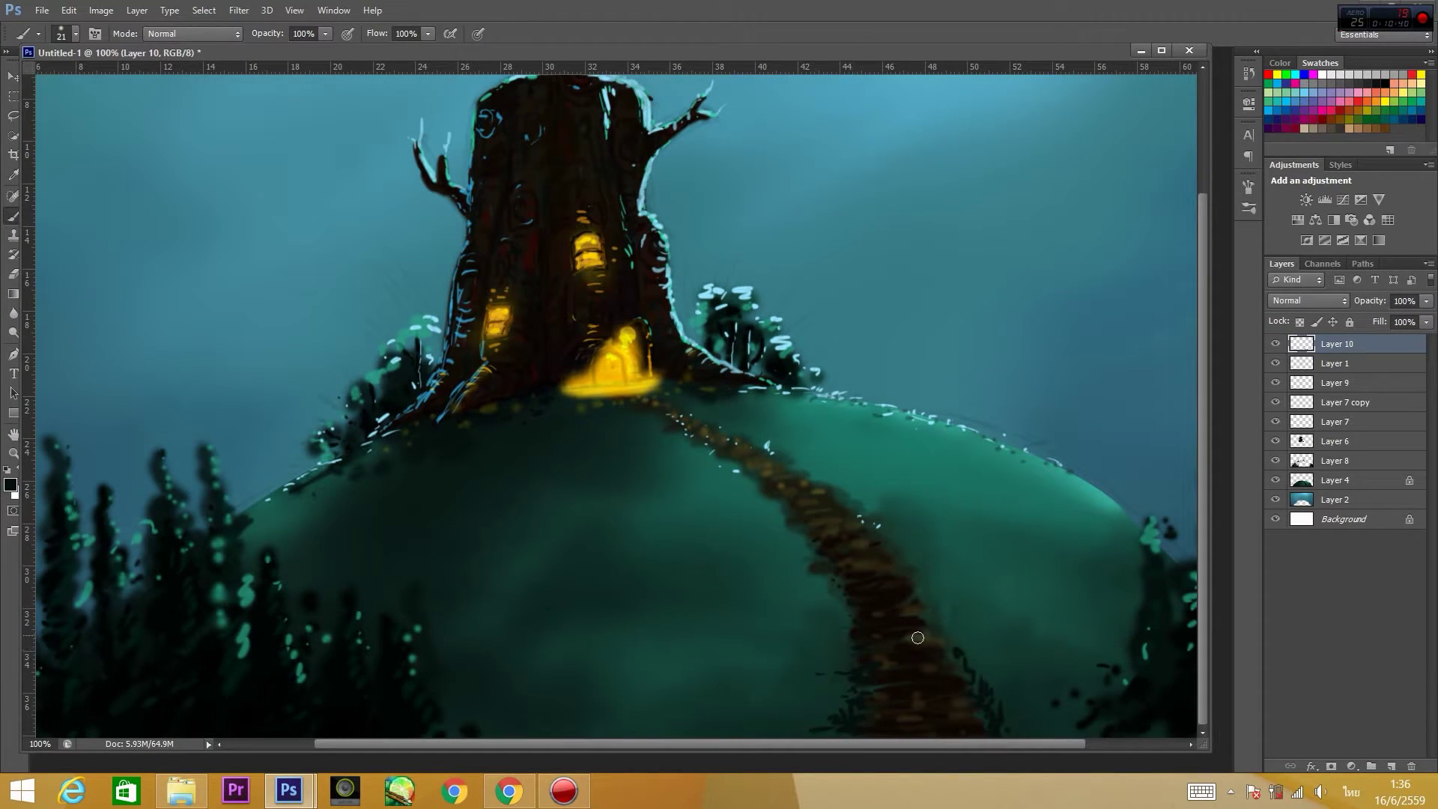
Zoom out and paint dark grass blades along the bottom of the hill.
key(ctrl+minus)
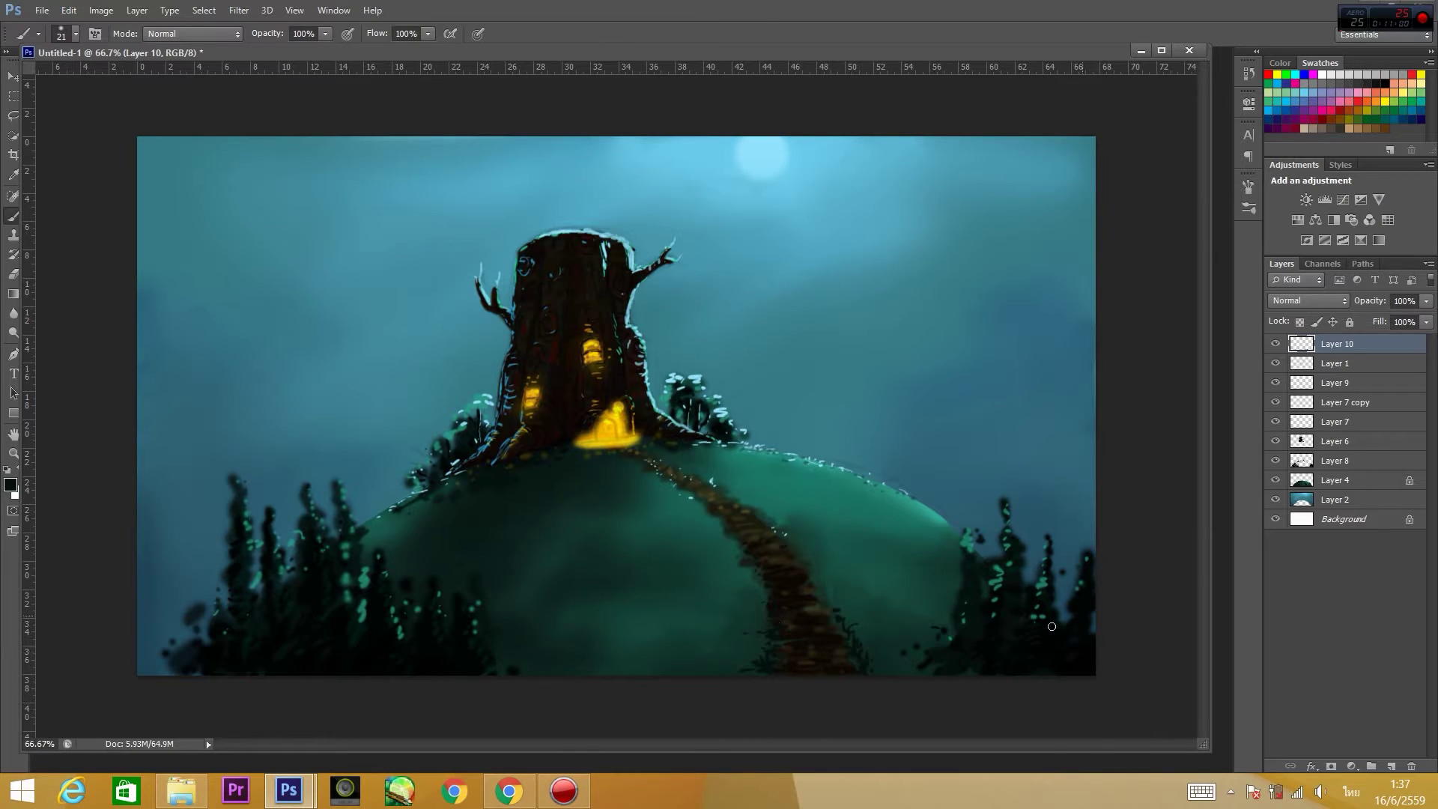
mouse_move(749, 674)
mouse_down()
mouse_move(752, 648)
mouse_move(727, 644)
mouse_up()
drag(893, 674, 896, 641)
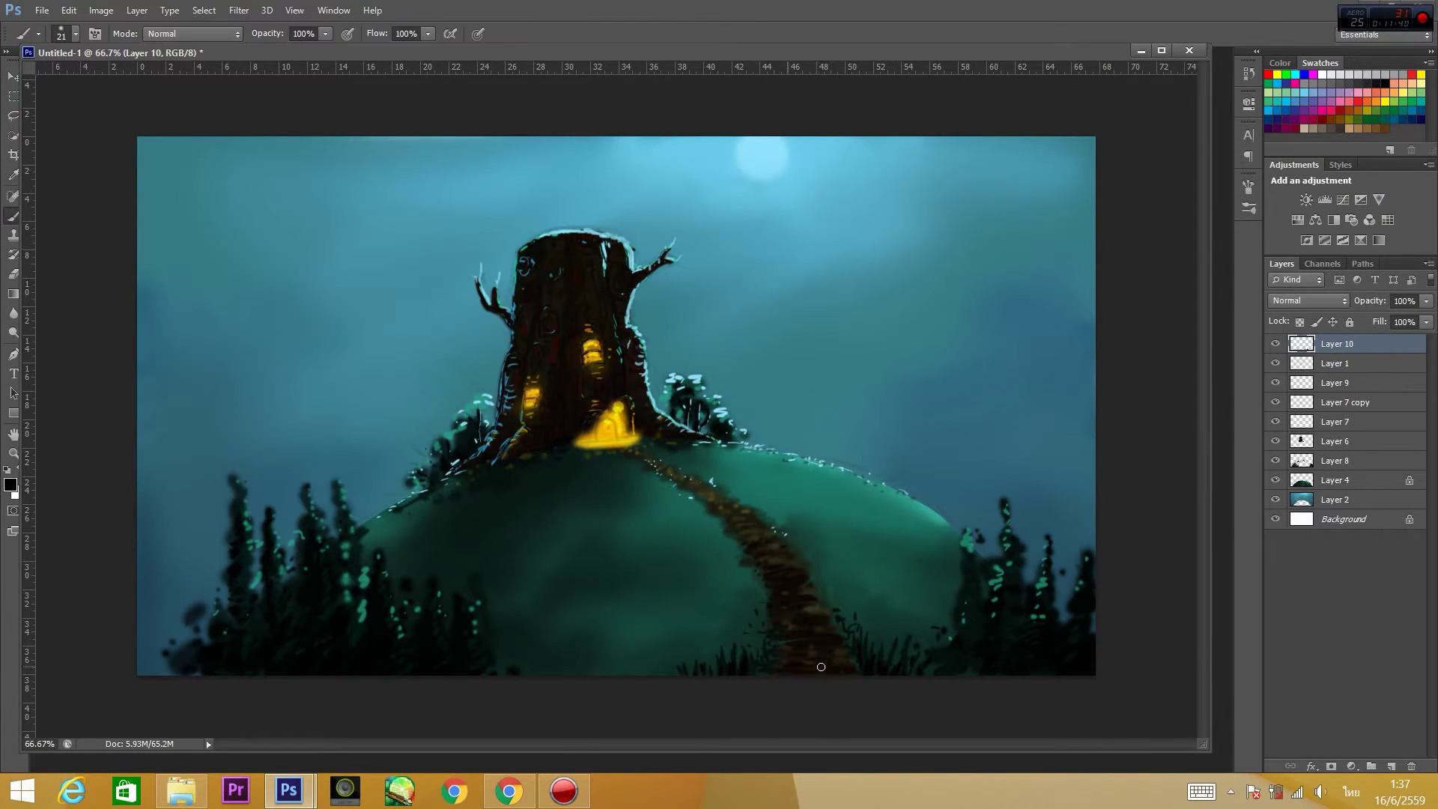
On a new layer, block in the signboard shape in a dark colour and trim it with the eraser.
key(ctrl+shift+alt+n)
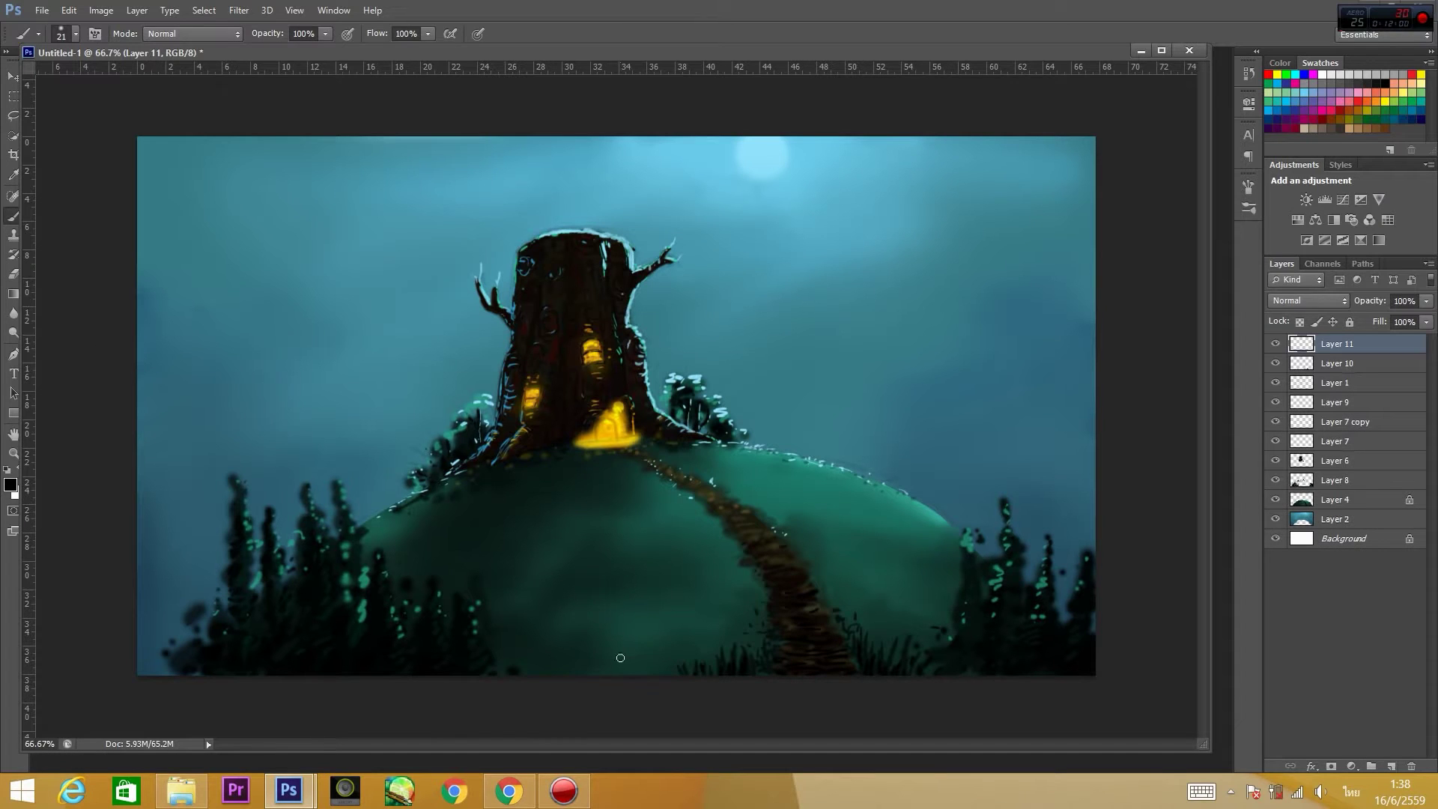
click(10, 485)
click(501, 282)
mouse_move(643, 640)
mouse_down()
mouse_move(694, 626)
mouse_move(678, 674)
mouse_up()
key(e)
right_click(632, 562)
key(Return)
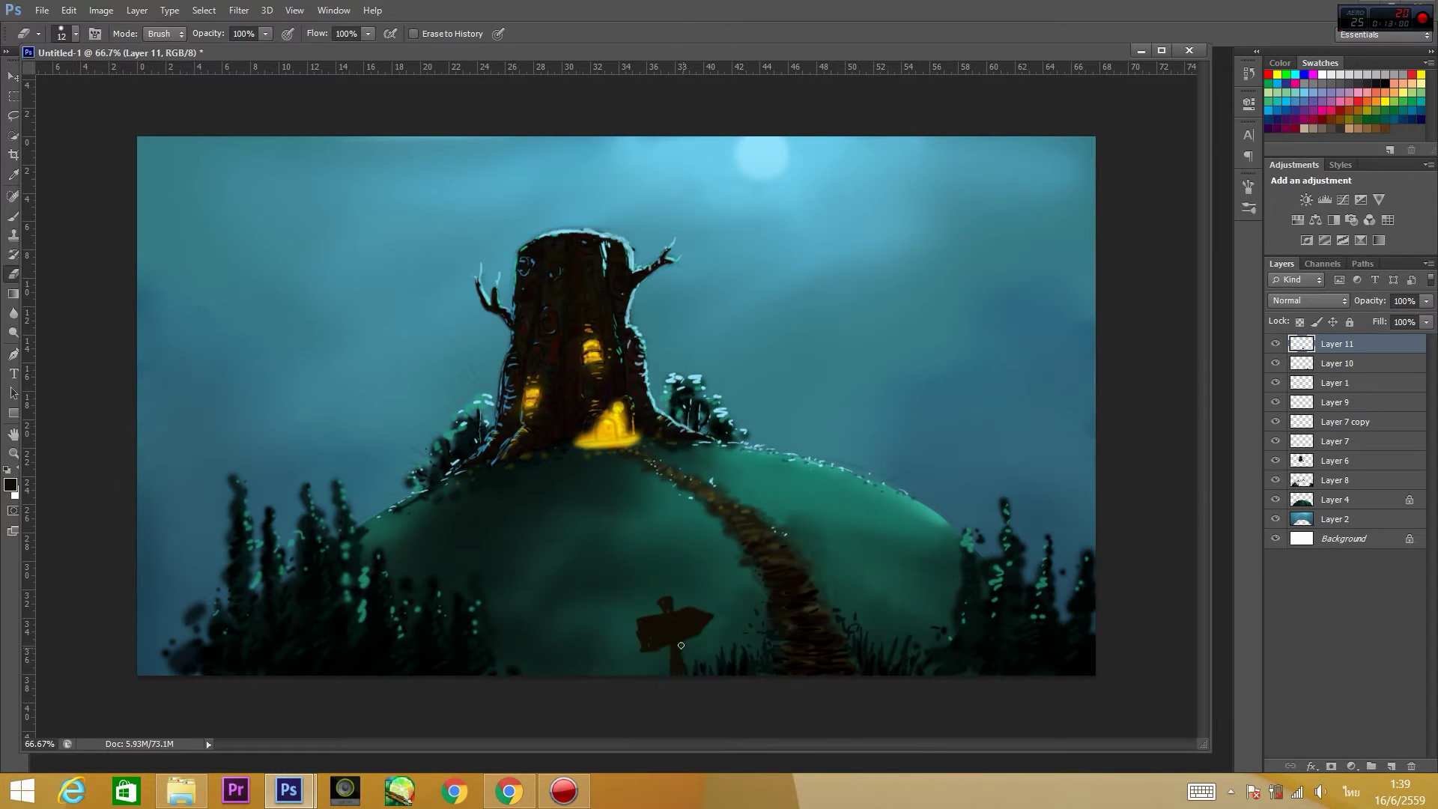
key(b)
Sample the path's brown and set darker browns for shading the sign, viewing at 100%.
alt+click(666, 490)
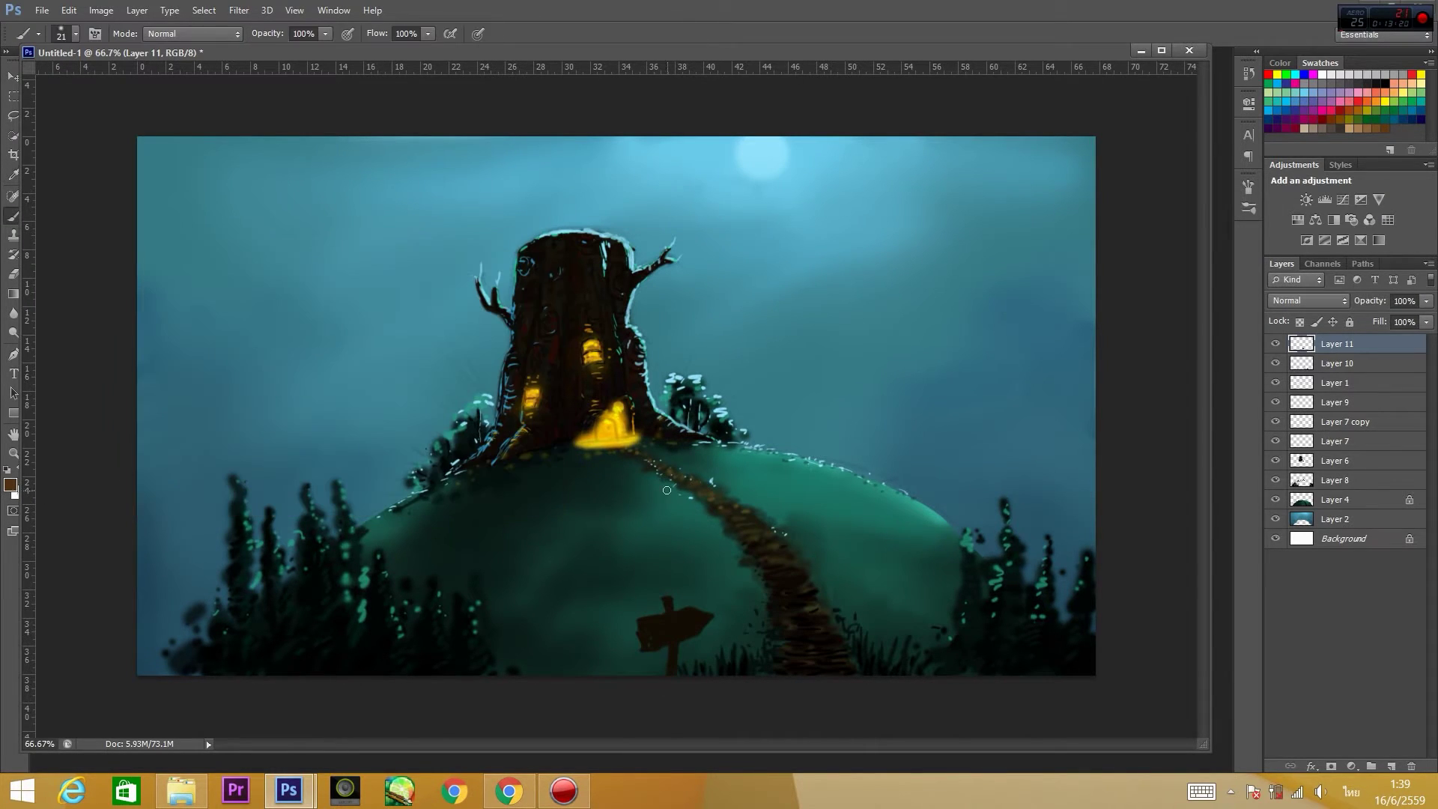
click(10, 485)
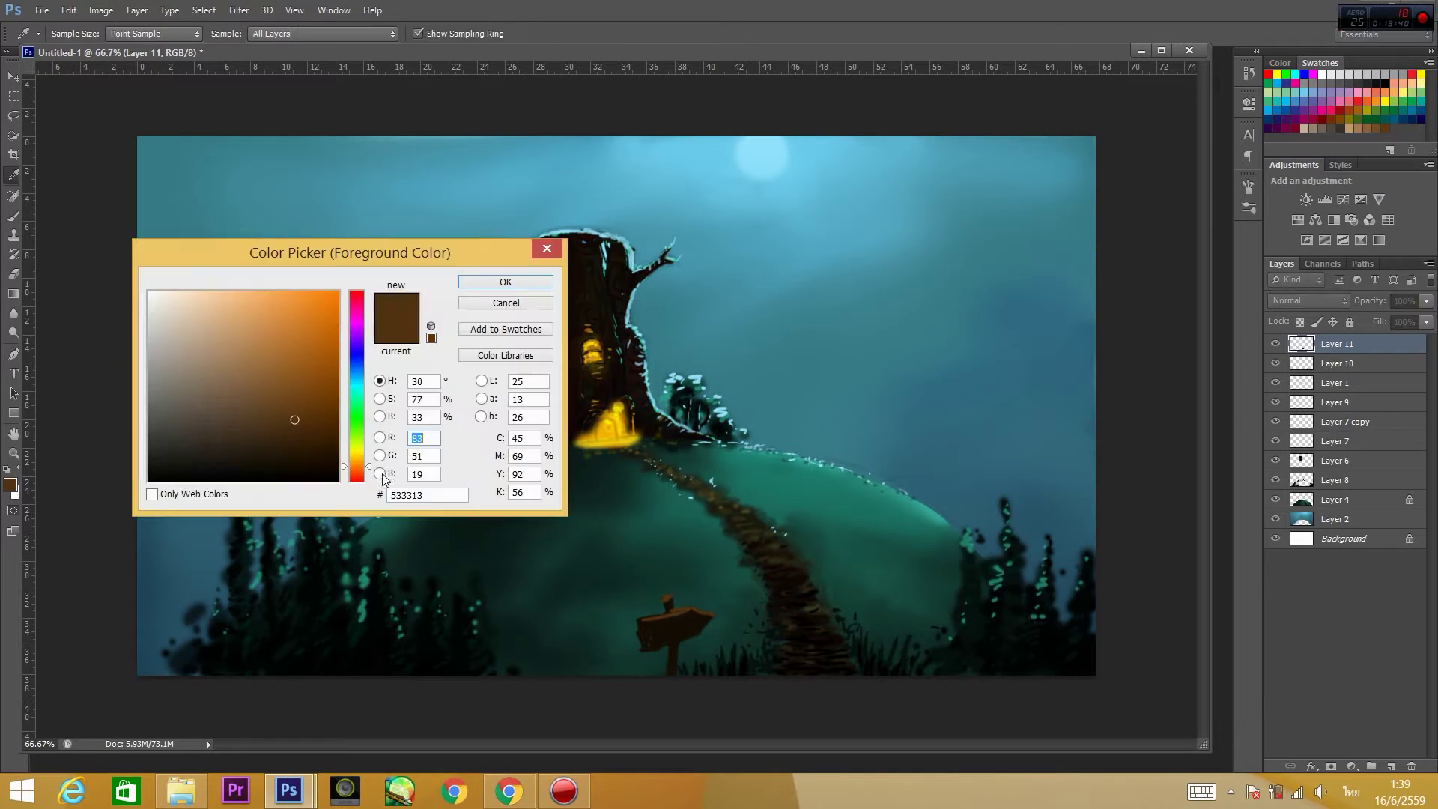
click(165, 491)
click(504, 282)
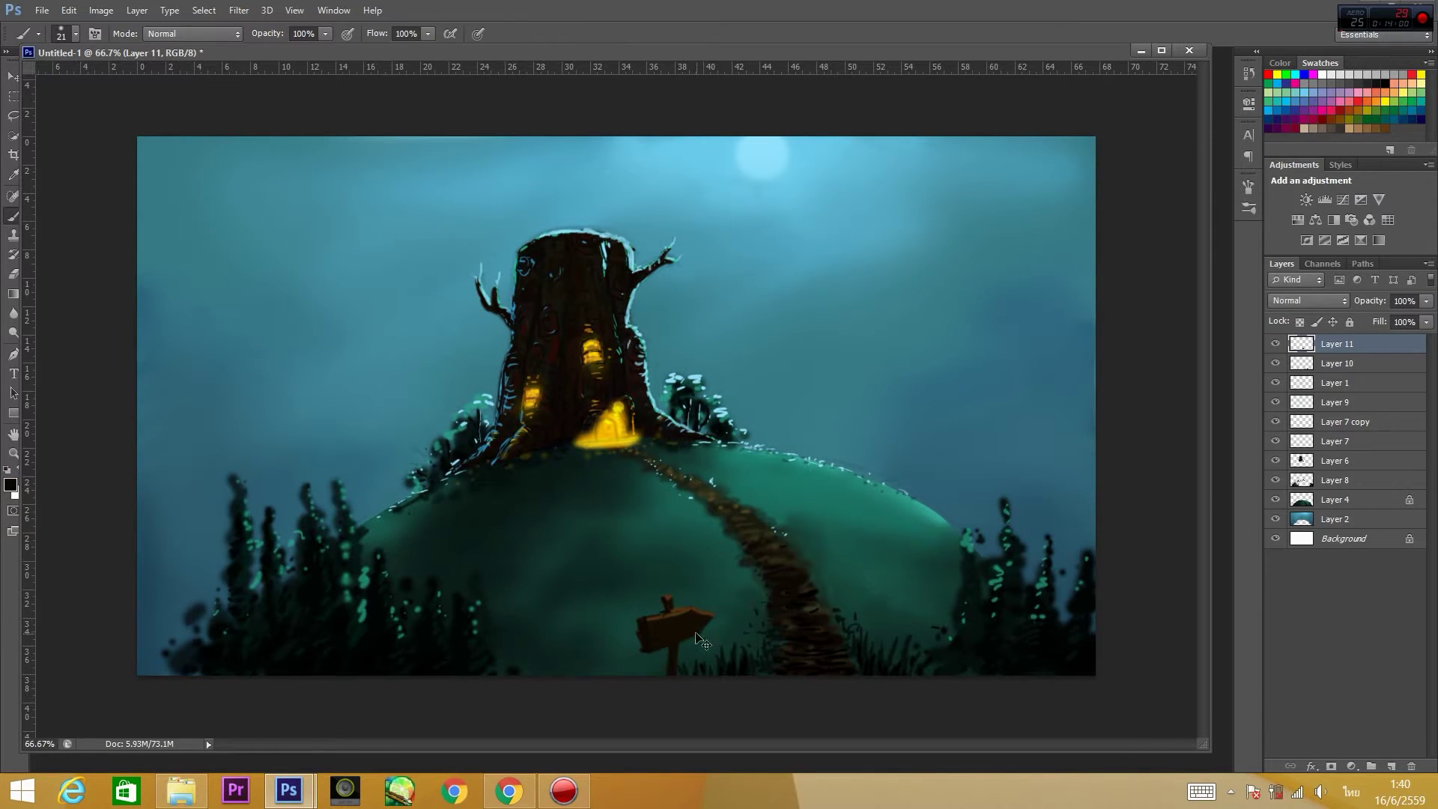
click(11, 484)
click(504, 283)
key(ctrl+1)
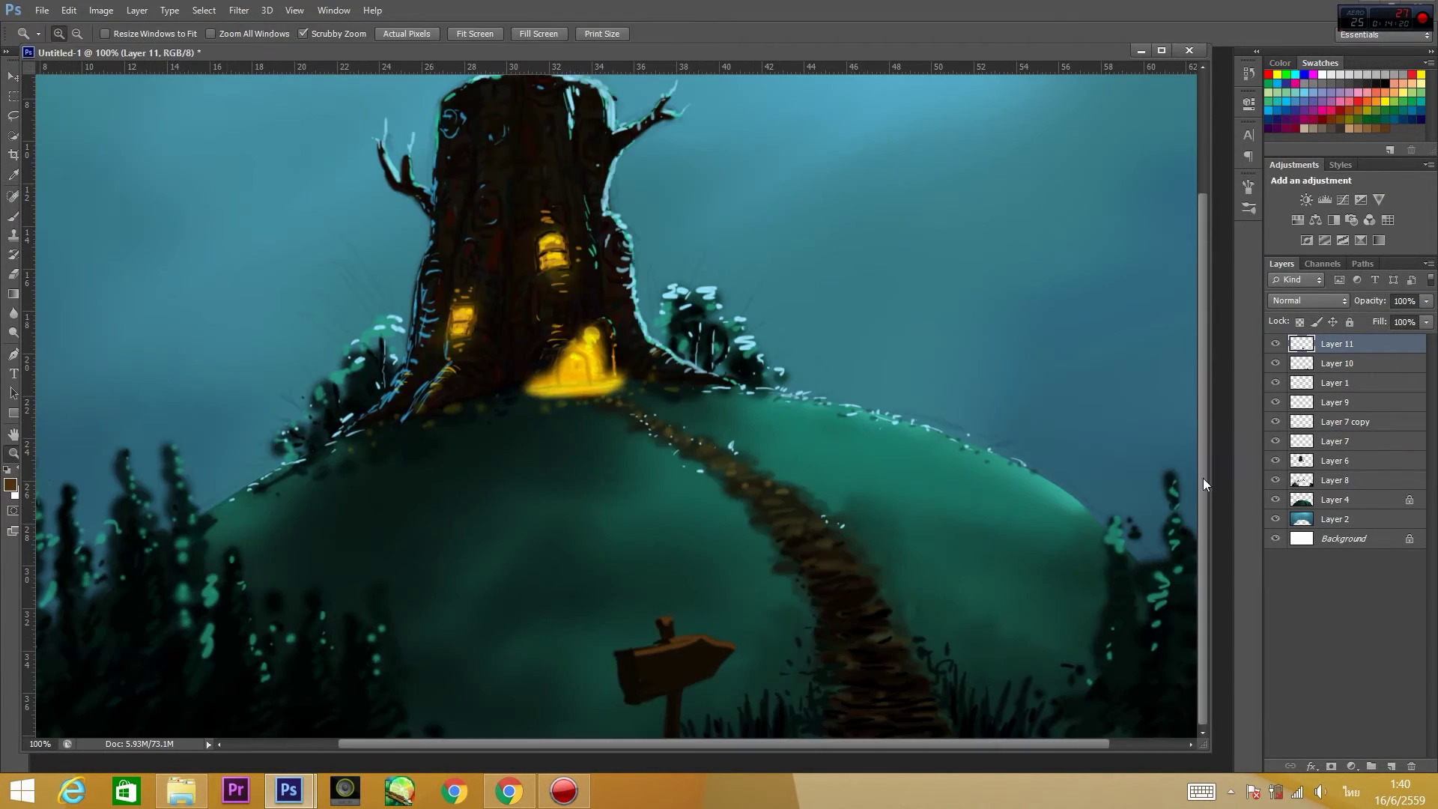
click(10, 484)
click(296, 420)
click(504, 283)
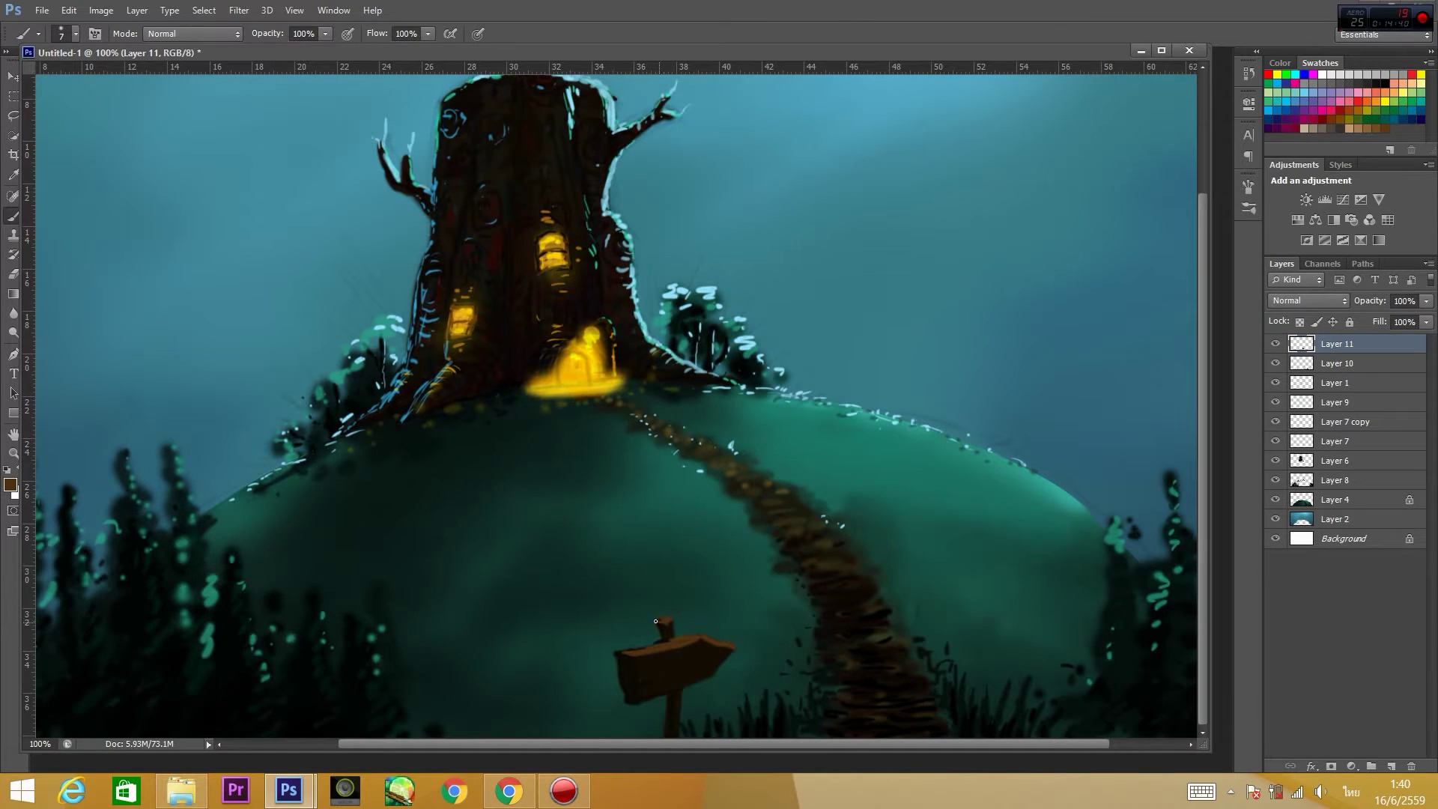
Shade the signpost using near-black and the sign's brown.
click(11, 485)
click(164, 491)
click(504, 283)
click(10, 484)
click(687, 646)
key(Return)
Set a light blue colour for the signpost's rim highlights.
click(10, 484)
scroll(571, 612, up, 1)
click(610, 119)
click(505, 282)
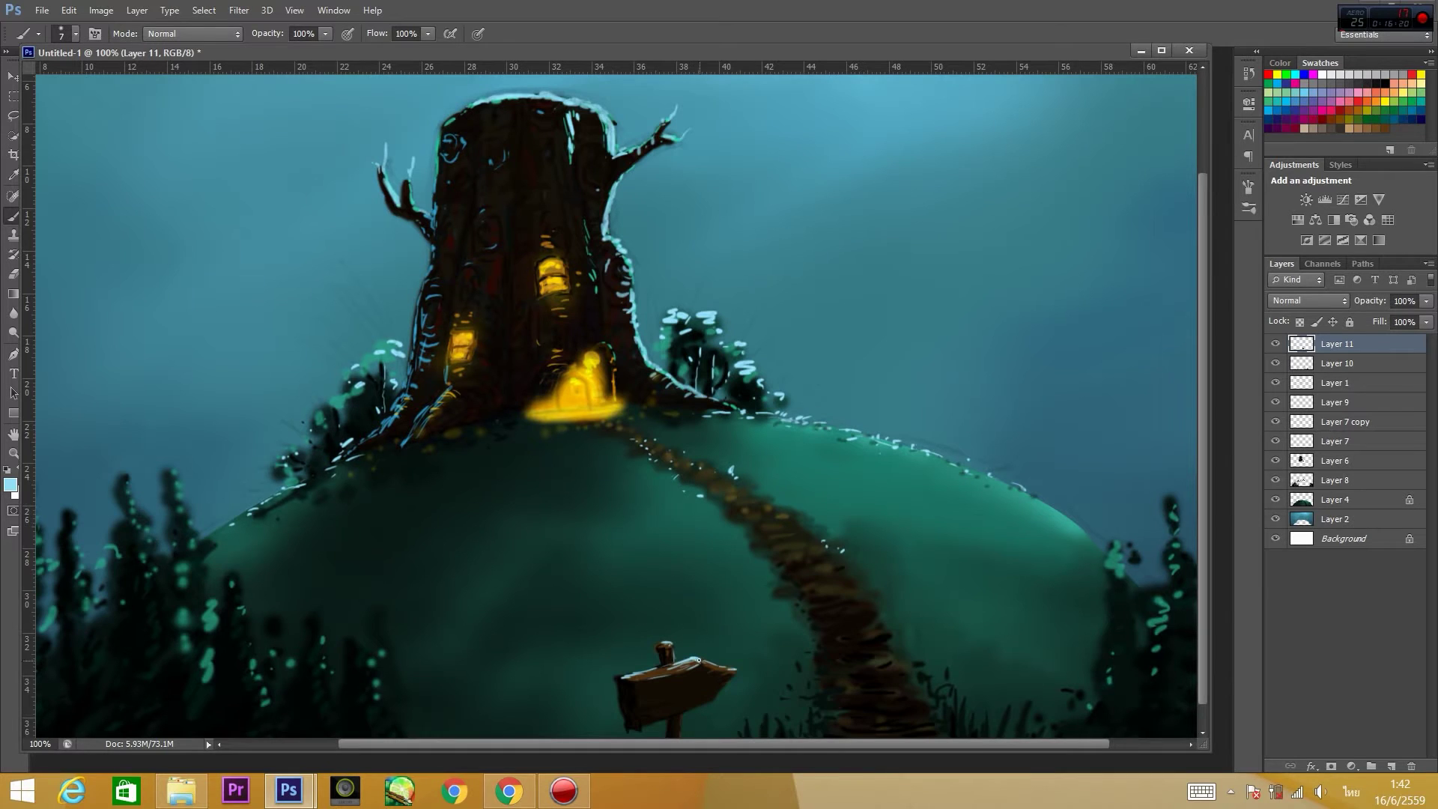
Switch to Layer 10 and pick a light teal for the grass blades.
scroll(1207, 533, down, 1)
click(10, 485)
key(Return)
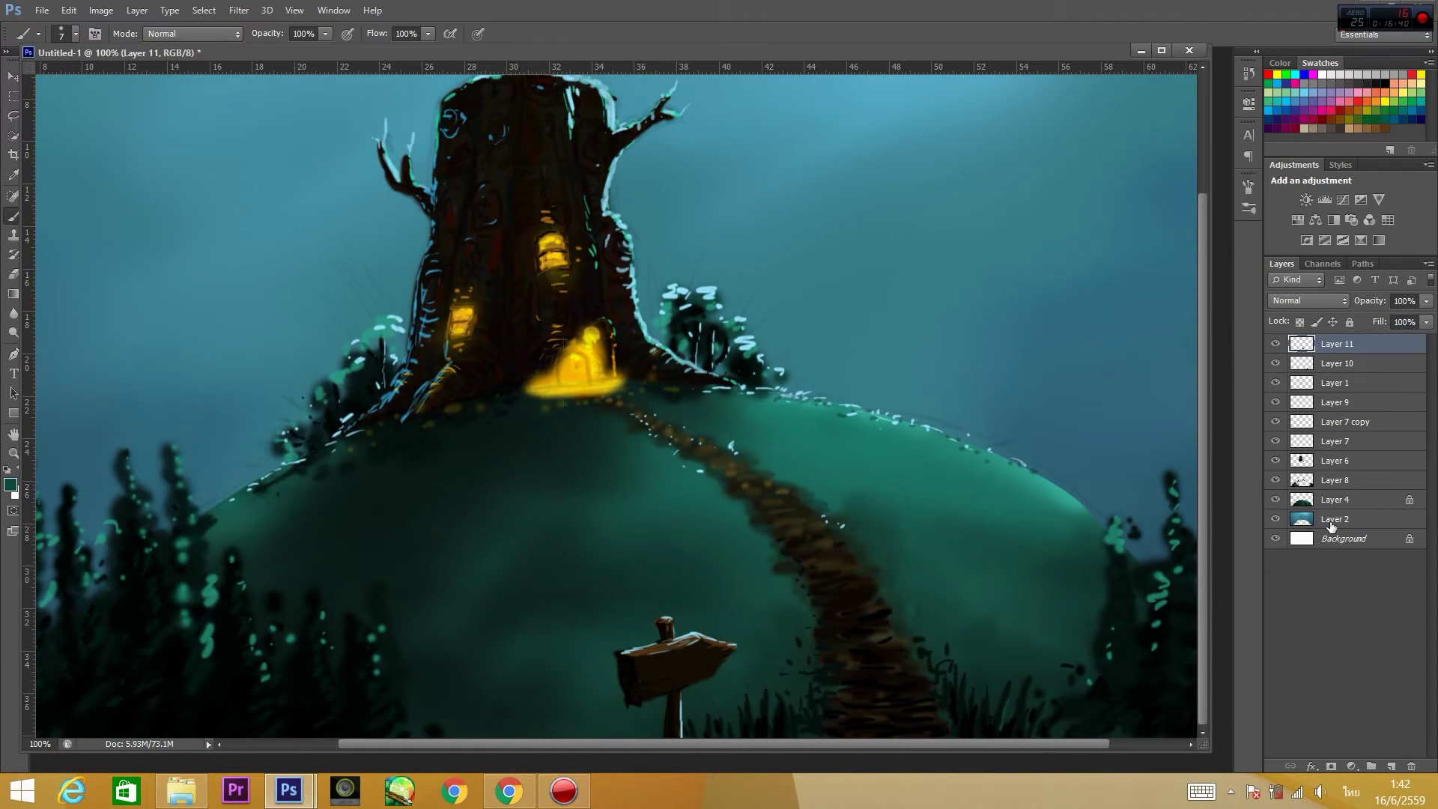
click(1278, 364)
scroll(1009, 639, down, 3)
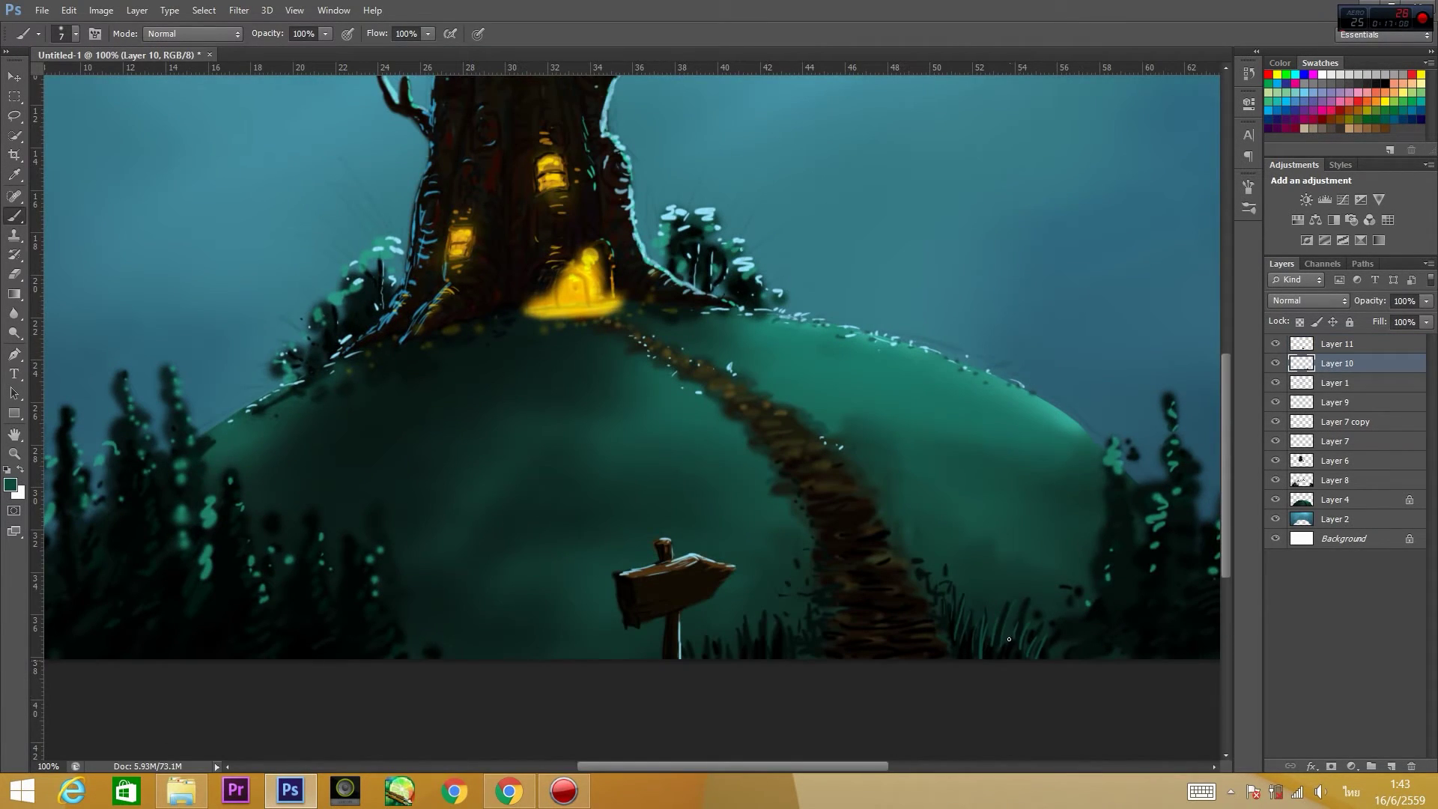
click(10, 485)
click(315, 348)
key(Return)
Set the brush to size 13 at 35% opacity and reset the colour to black.
right_click(161, 378)
double_click(200, 490)
key(3)
key(5)
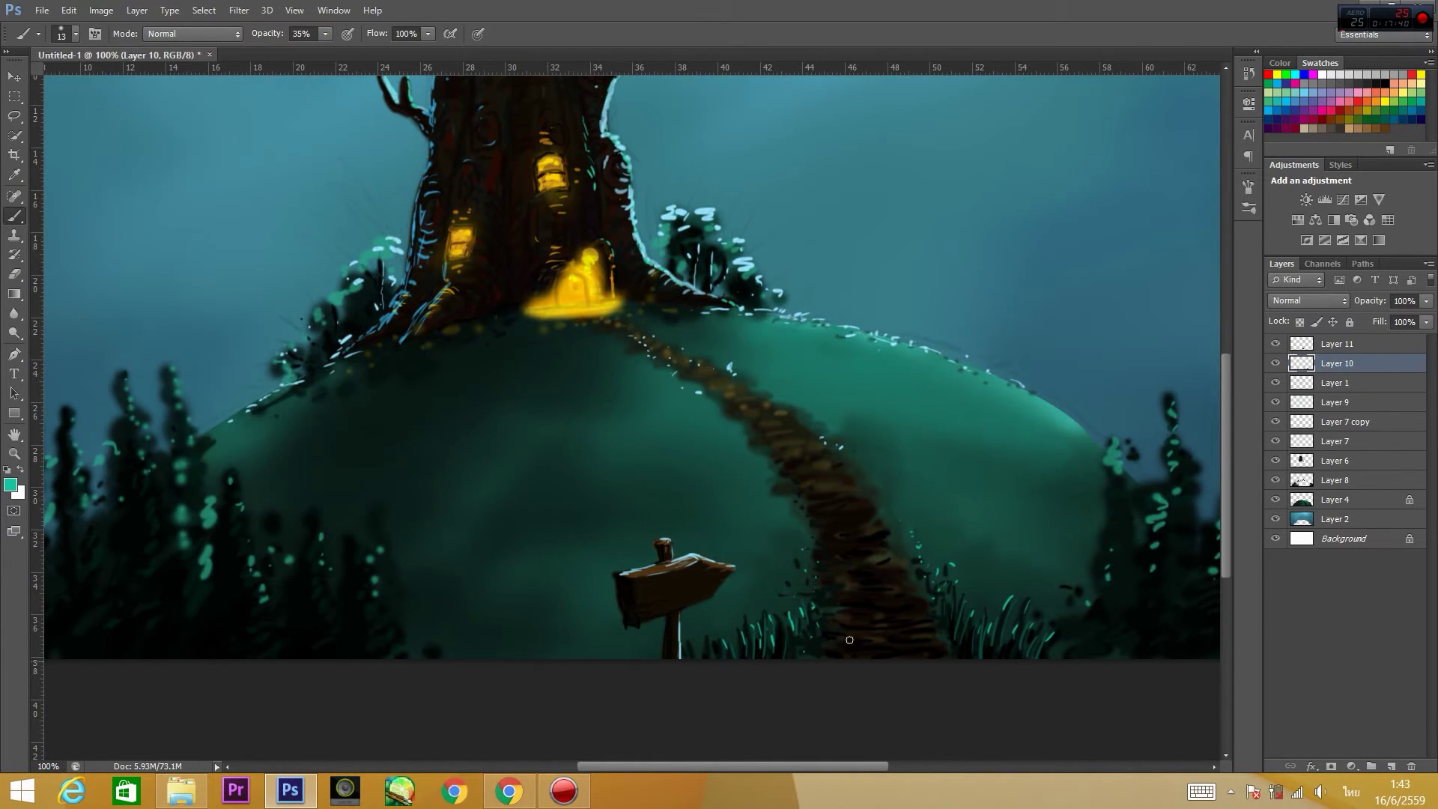
alt+click(351, 376)
Shrink the brush slightly, toggle the tree stump layer to check it, and return to Layer 11.
right_click(876, 577)
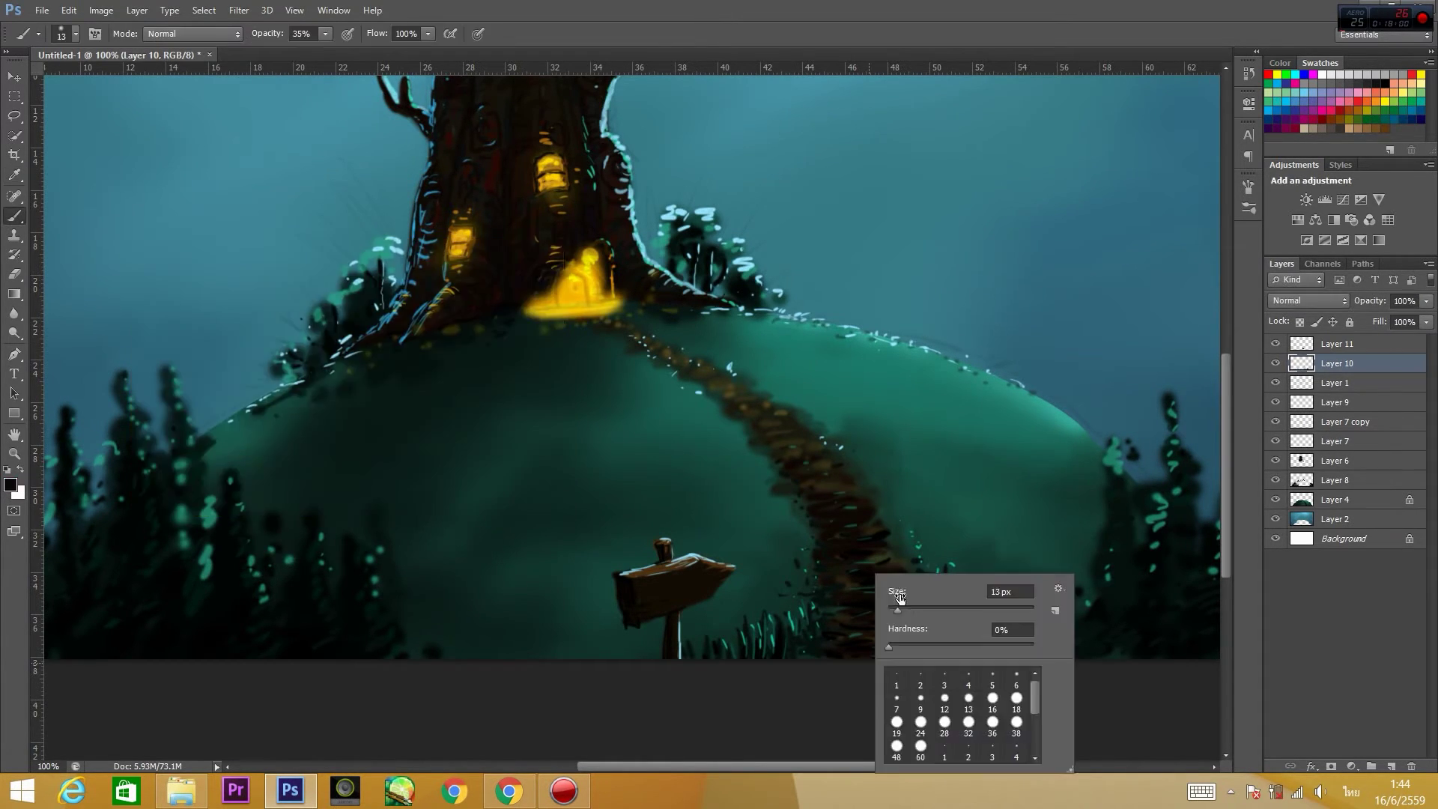
click(1327, 483)
click(1275, 460)
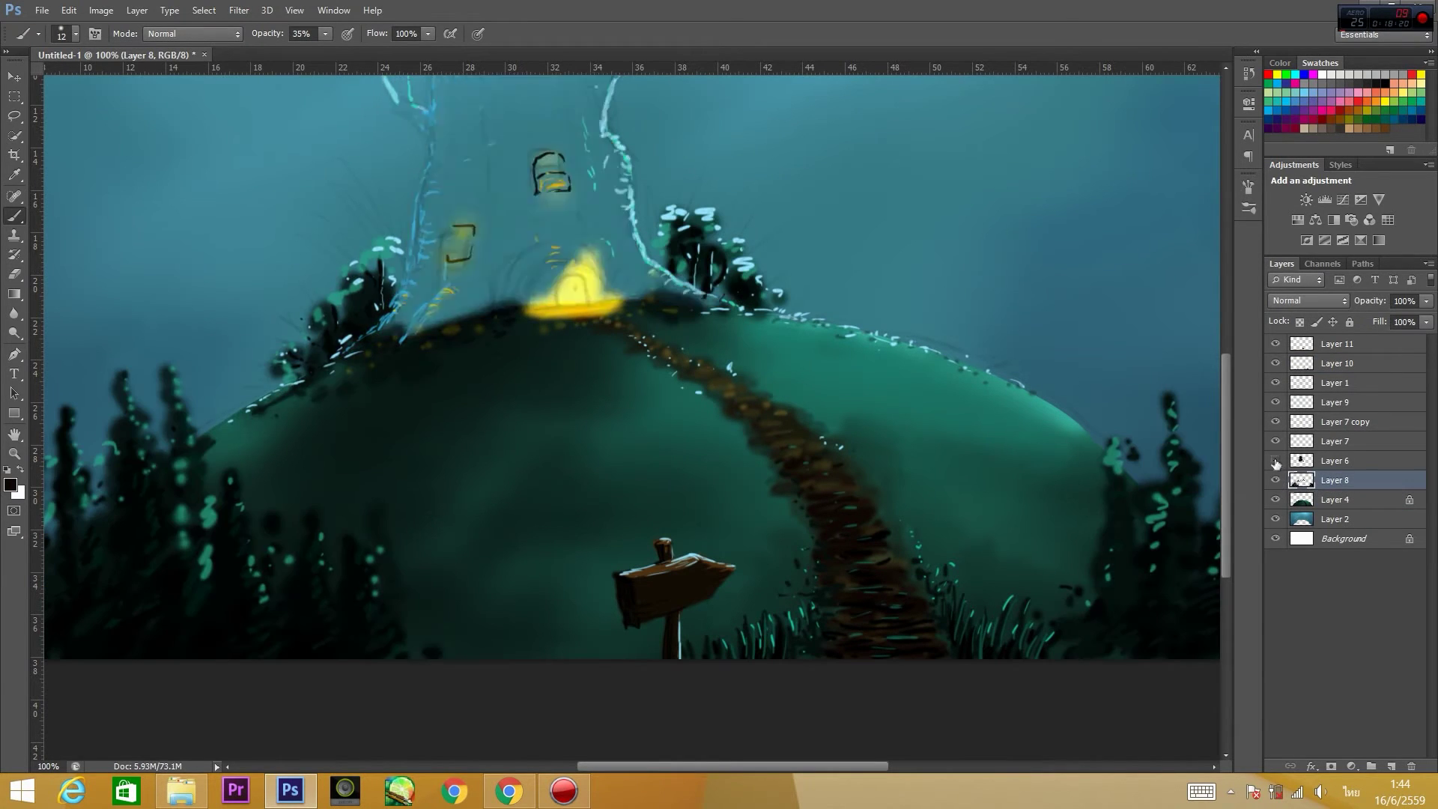
click(1301, 346)
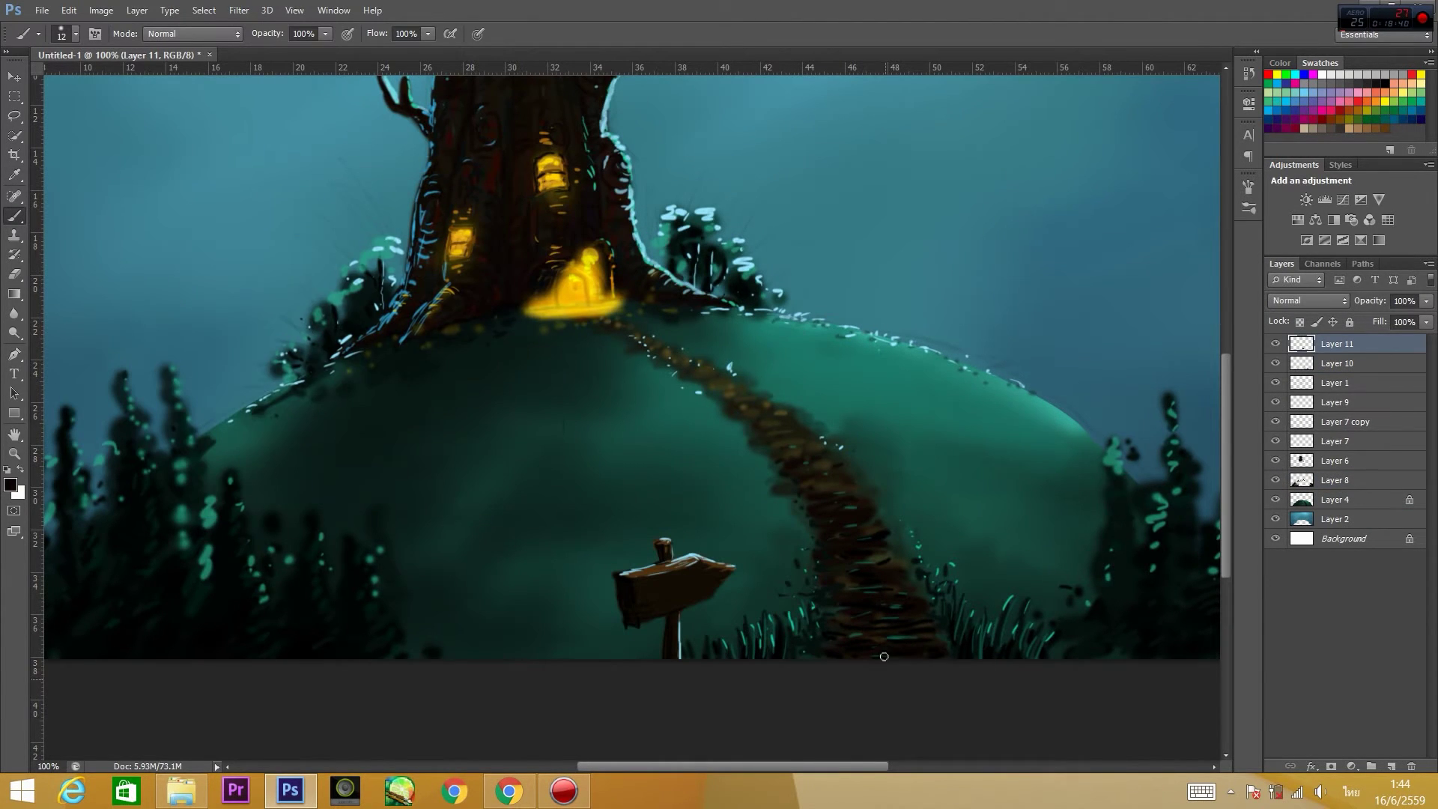
Enlarge the brush to 33 and paint dark black strokes into the grass near the path.
right_click(880, 579)
double_click(989, 674)
click(10, 485)
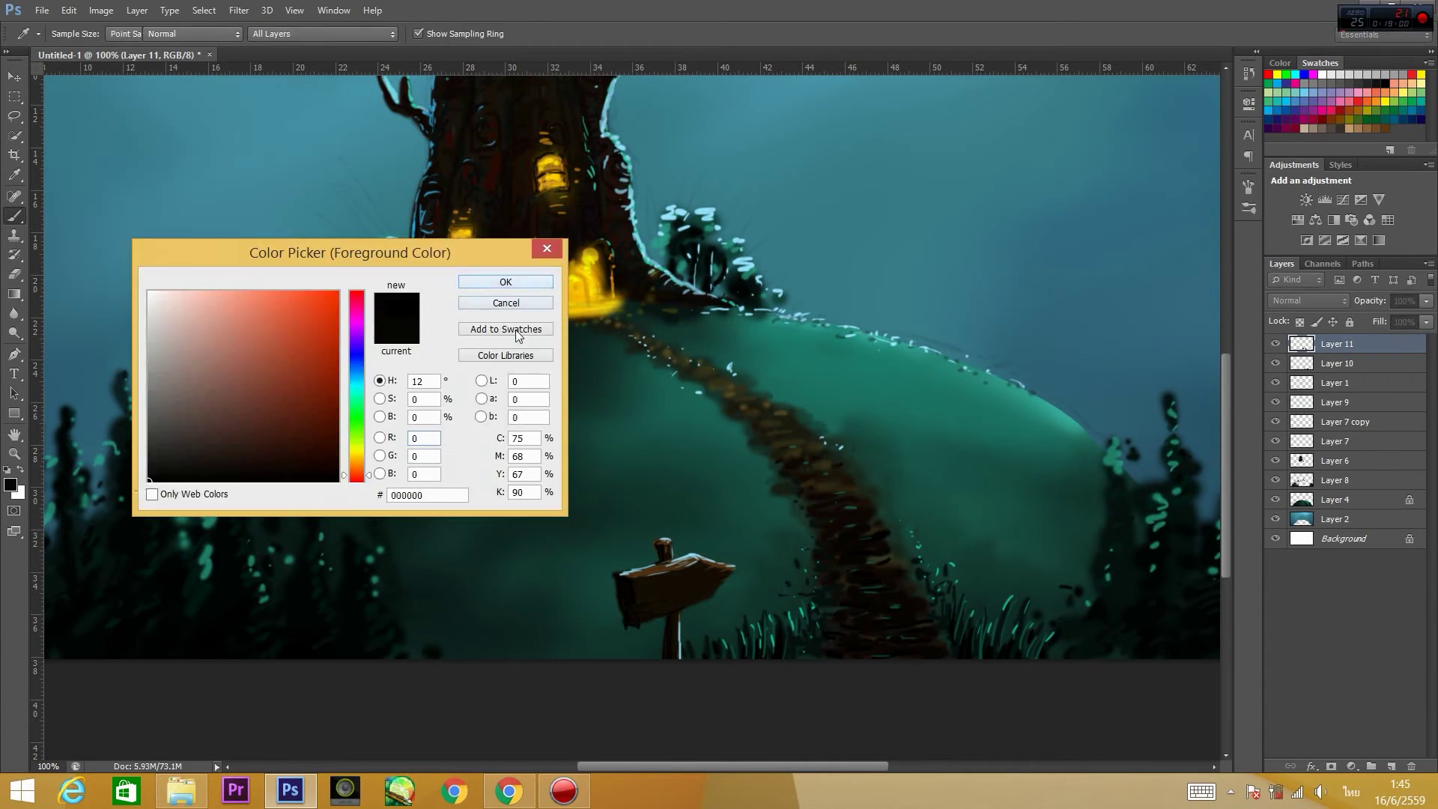
click(498, 279)
drag(819, 630, 794, 650)
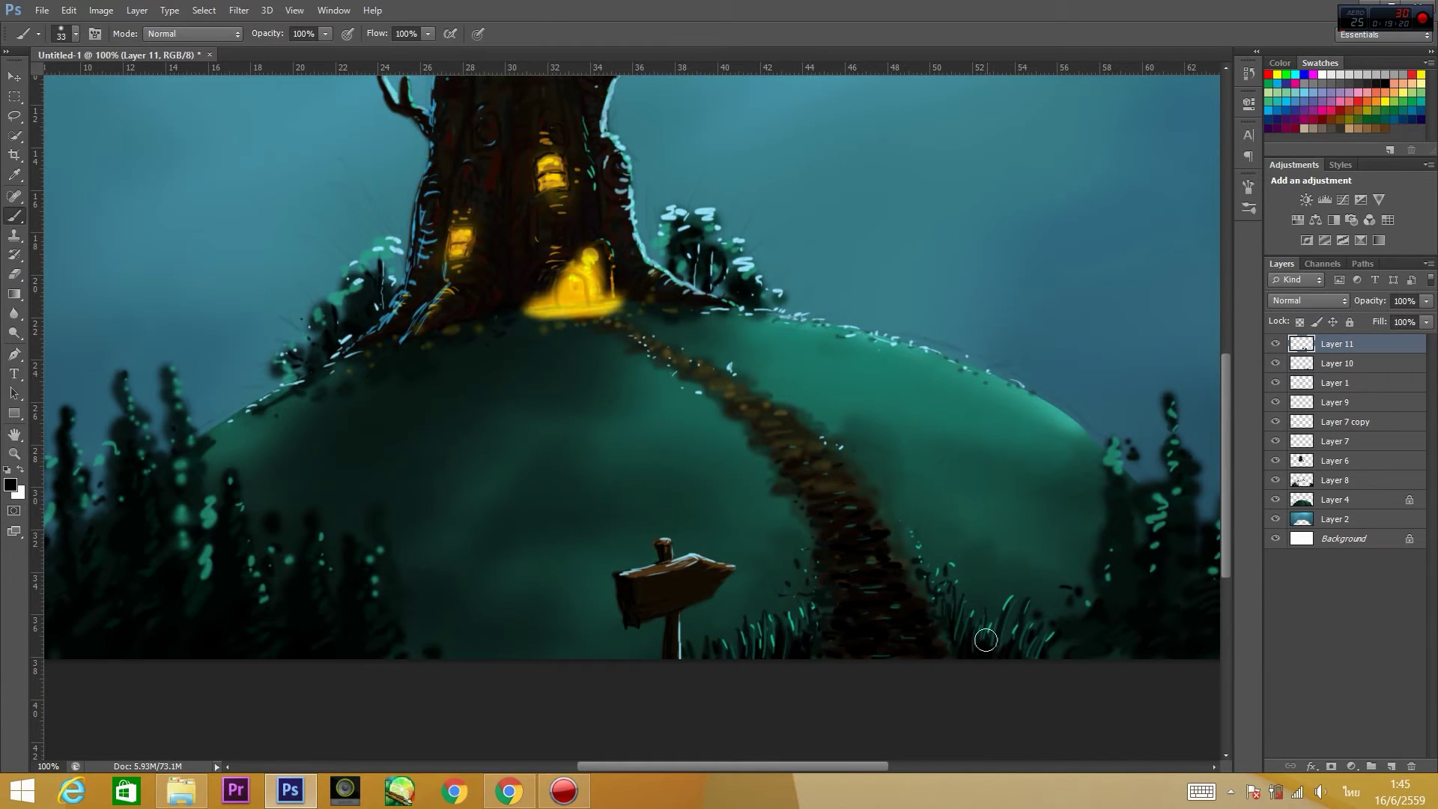
drag(986, 632, 963, 653)
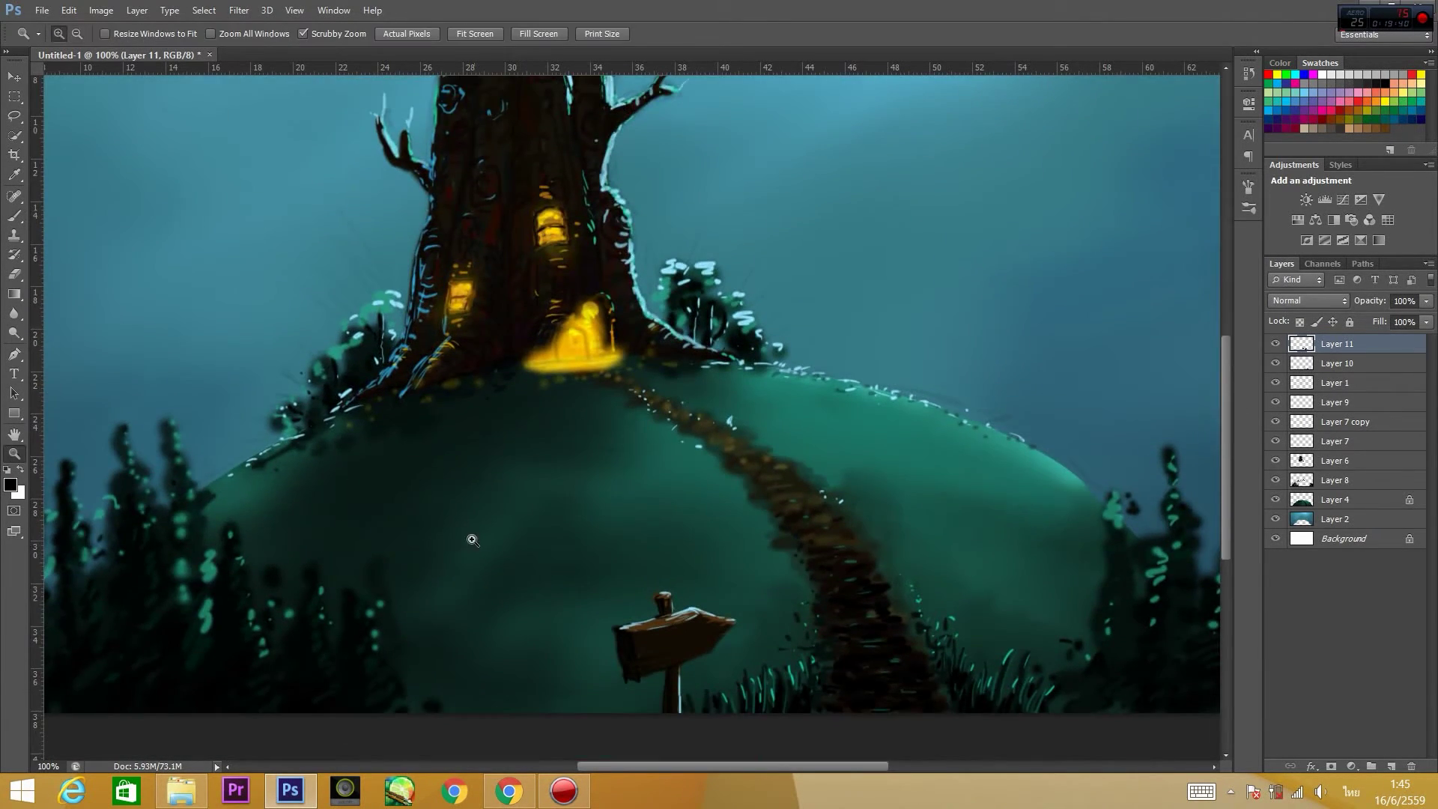
Zoom out to 66.7% and sample a dark colour for painting on Layer 8.
click(1334, 480)
key(ctrl+minus)
key(i)
click(11, 484)
key(Return)
key(b)
Paint dark pine shapes at the lower left and extend the right-side pine tops.
drag(195, 524, 179, 659)
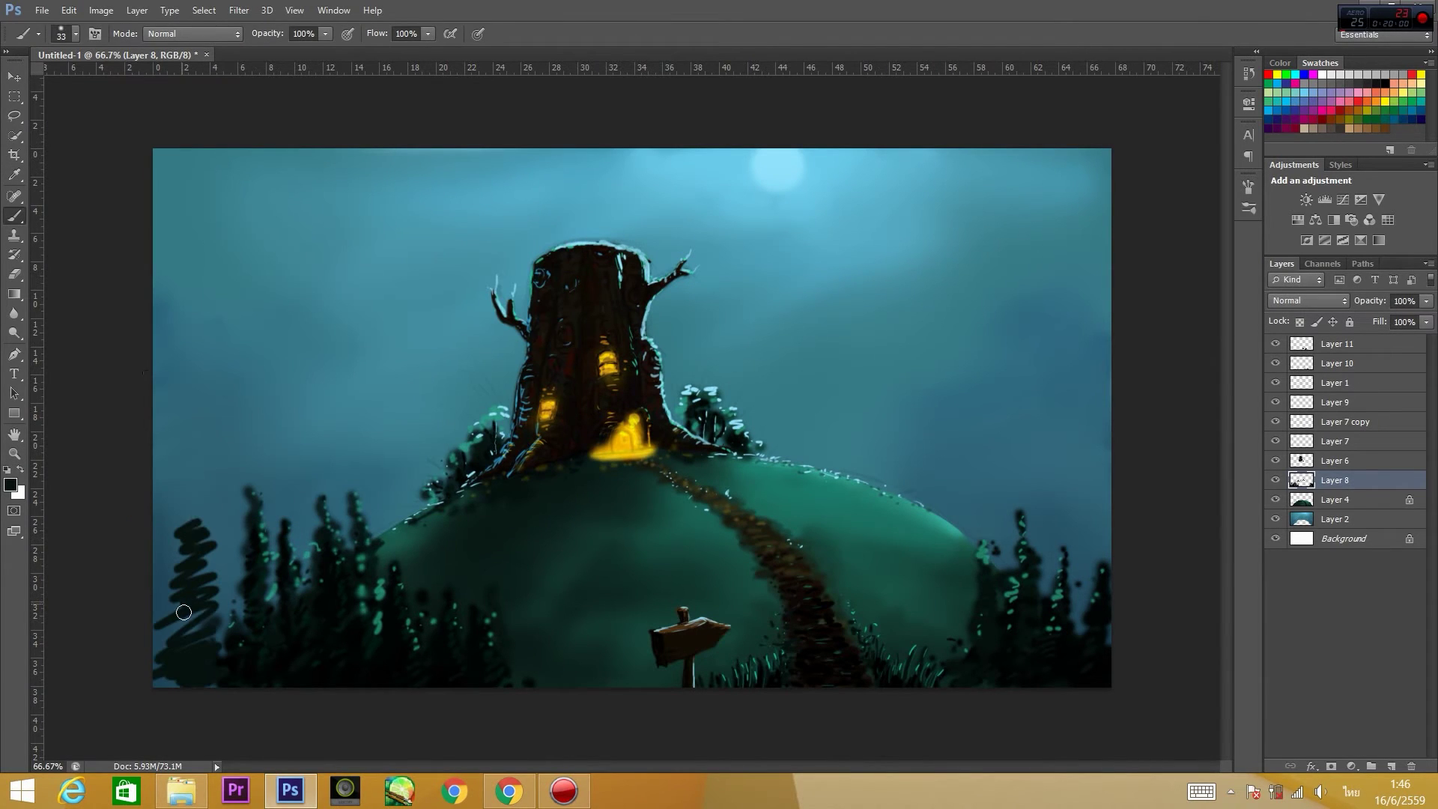
mouse_move(161, 577)
mouse_down()
mouse_move(169, 637)
mouse_move(199, 687)
mouse_move(186, 516)
mouse_up()
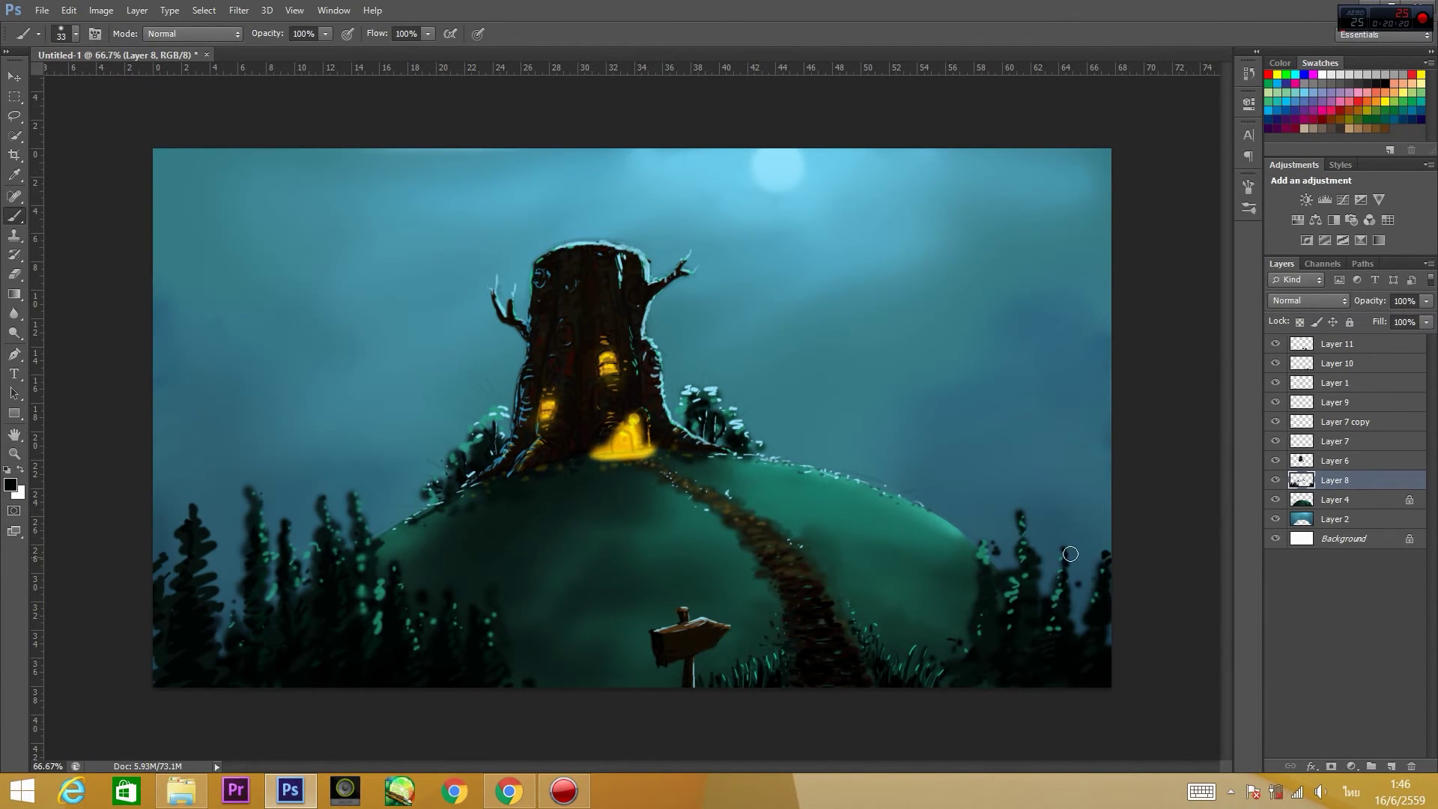
drag(1070, 553, 1067, 539)
drag(1025, 526, 1023, 502)
drag(989, 551, 987, 533)
Pick a light blue and dot highlights across the lower-left pines.
alt+click(532, 459)
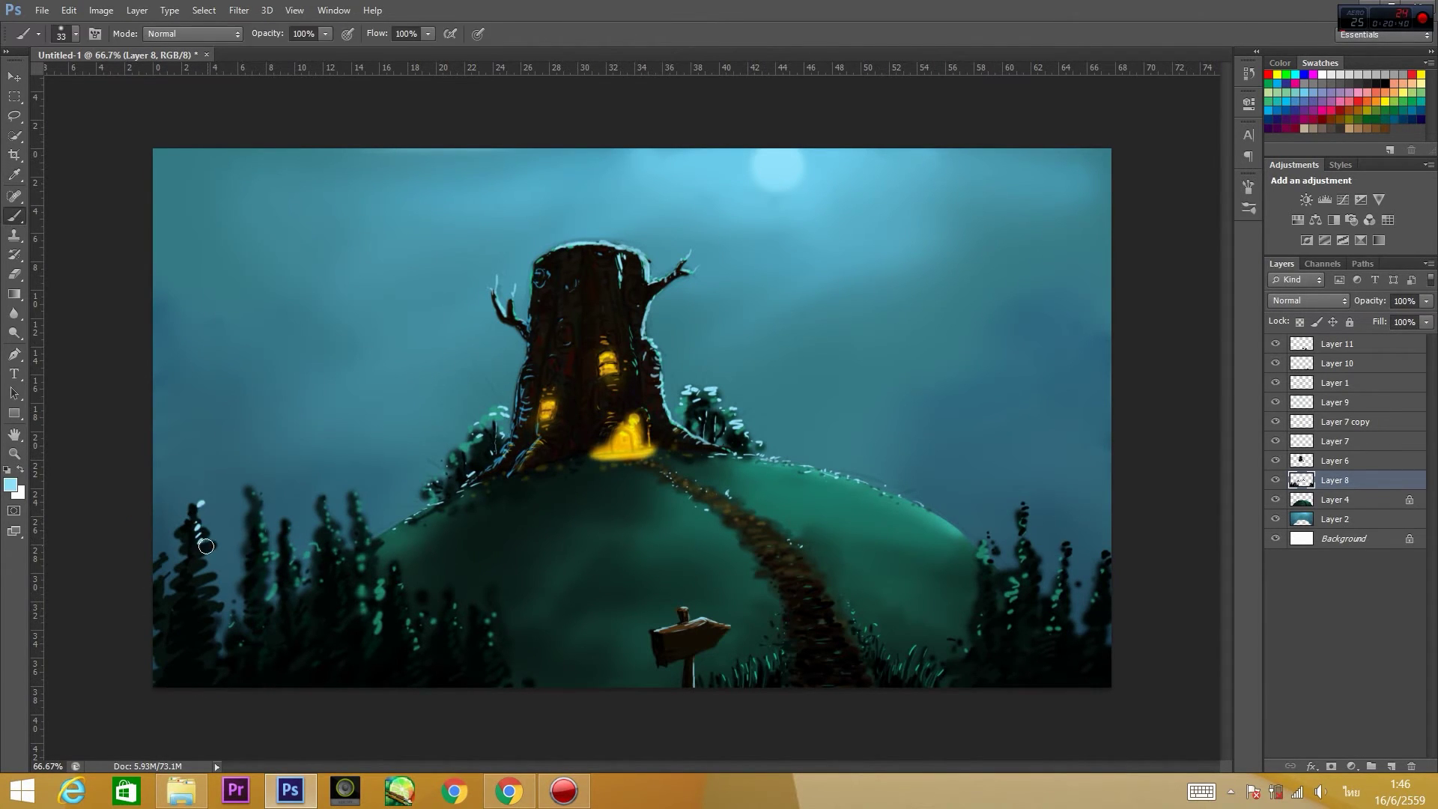
click(191, 585)
click(256, 502)
click(331, 529)
click(389, 568)
click(455, 634)
Dot light-blue highlights on the right-side pines and add a few more on the left.
click(1019, 549)
click(1070, 545)
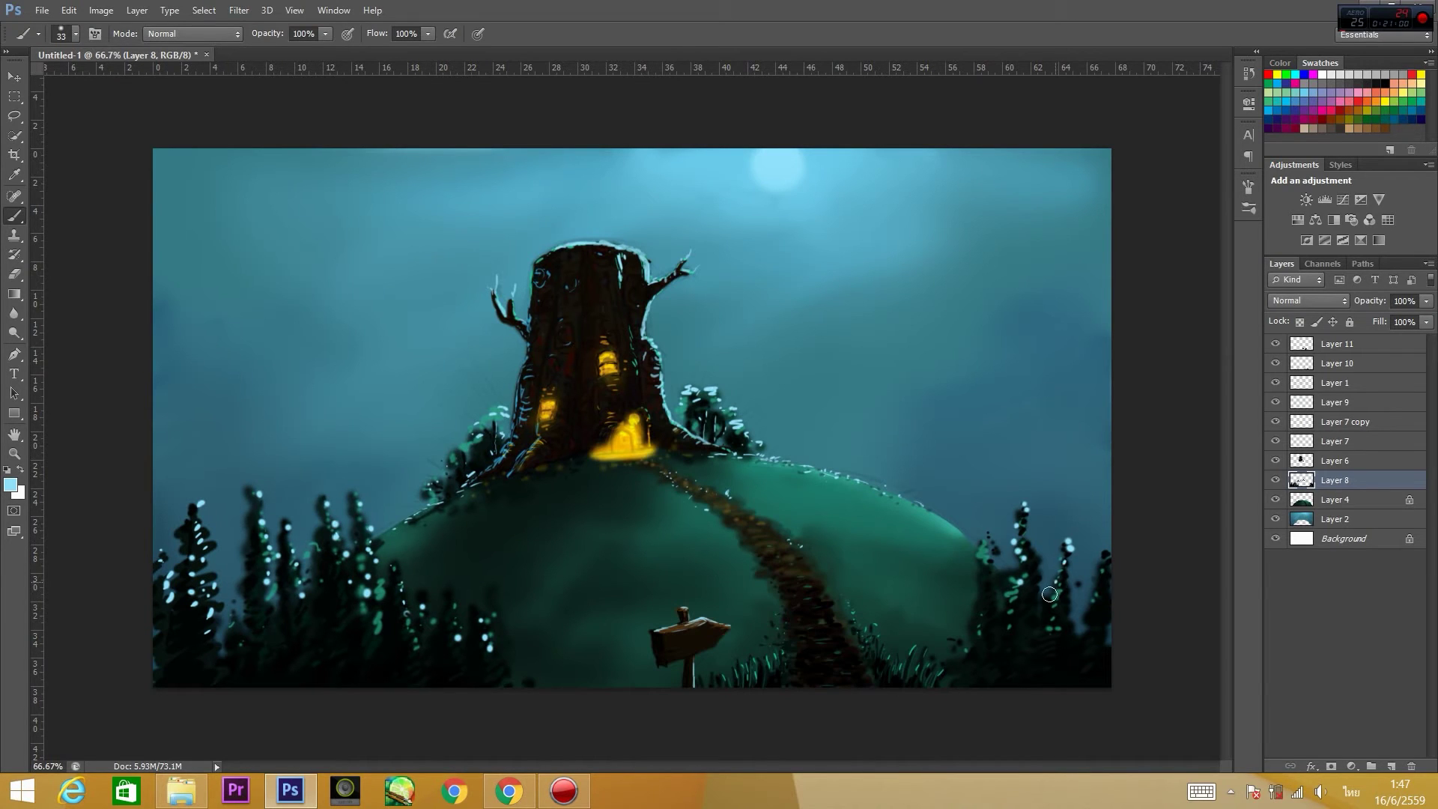
click(987, 557)
click(1048, 597)
click(360, 499)
click(303, 549)
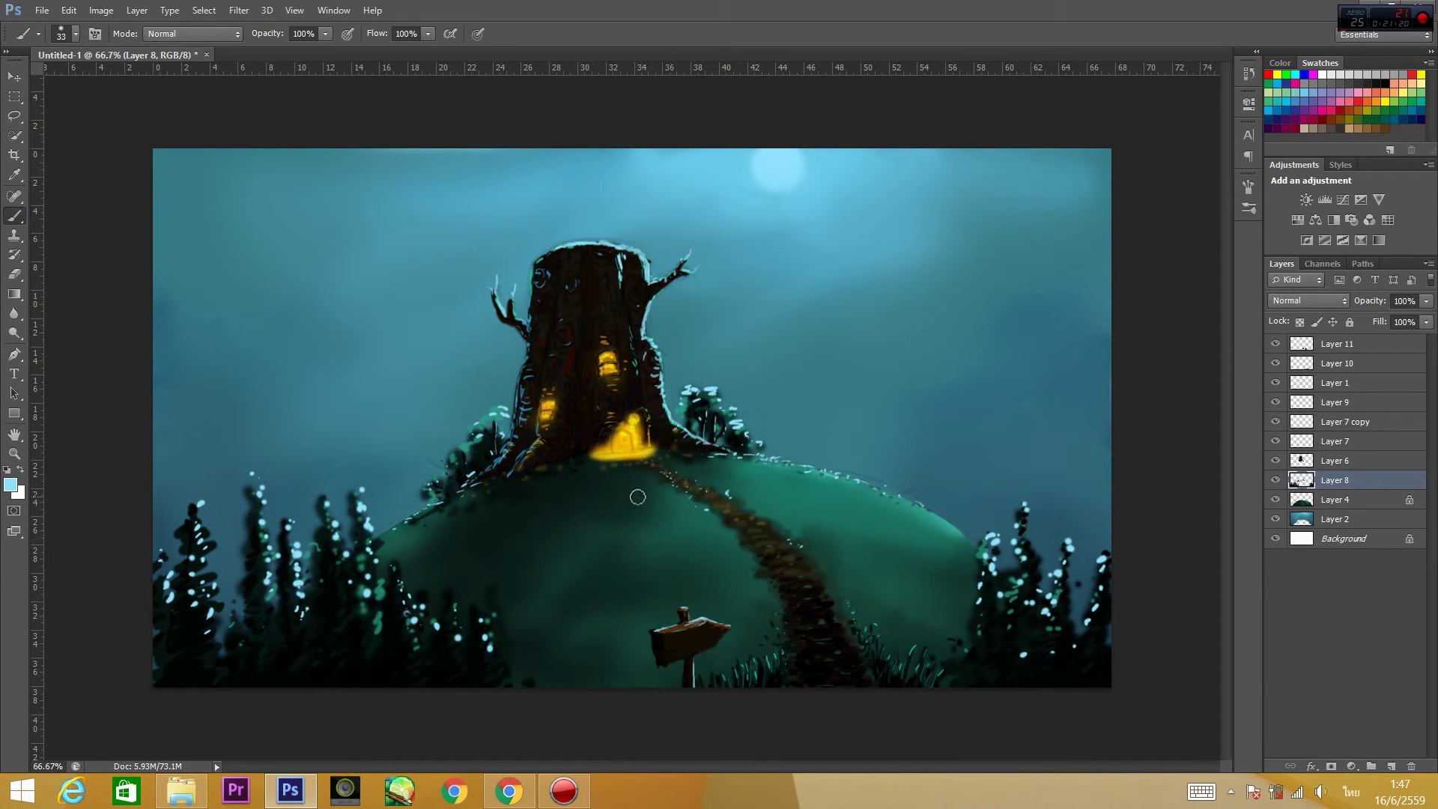
Reset the brush colour to black and return to Layer 11.
key(b)
key(d)
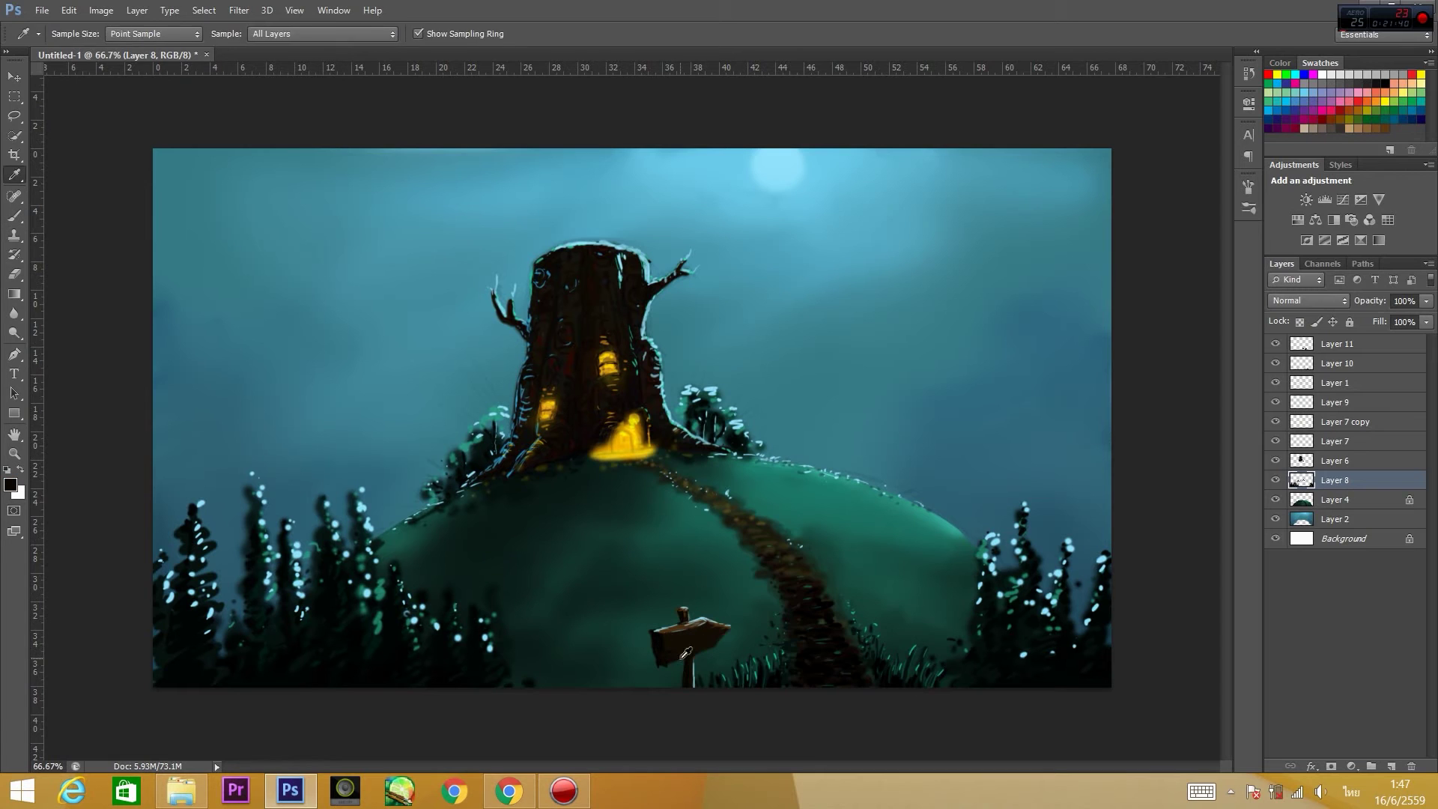
key(alt+shift+bracketright)
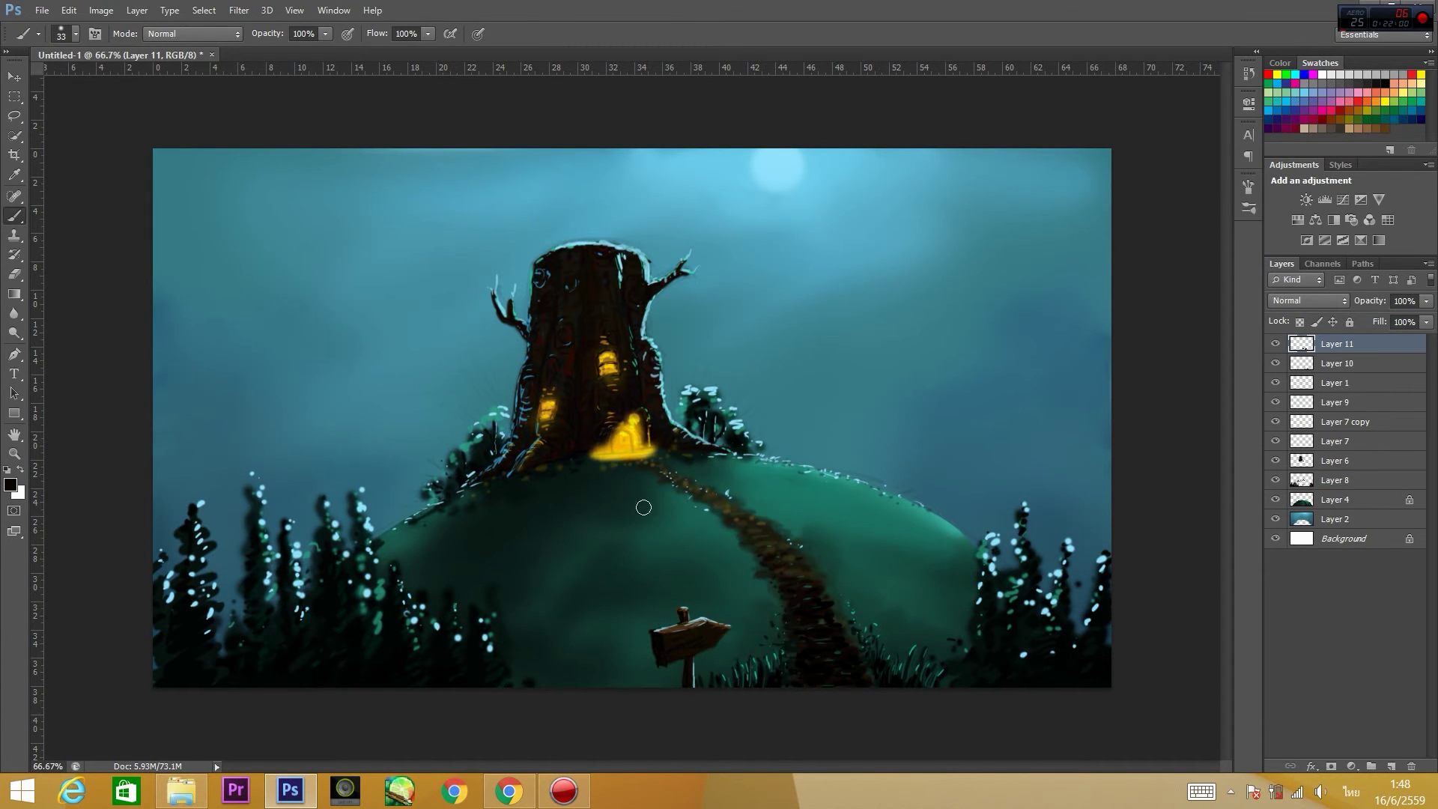
Pick an orange and zoom in to 300% on the signpost.
right_click(644, 507)
key(Escape)
click(10, 485)
click(484, 282)
key(z)
click(706, 683)
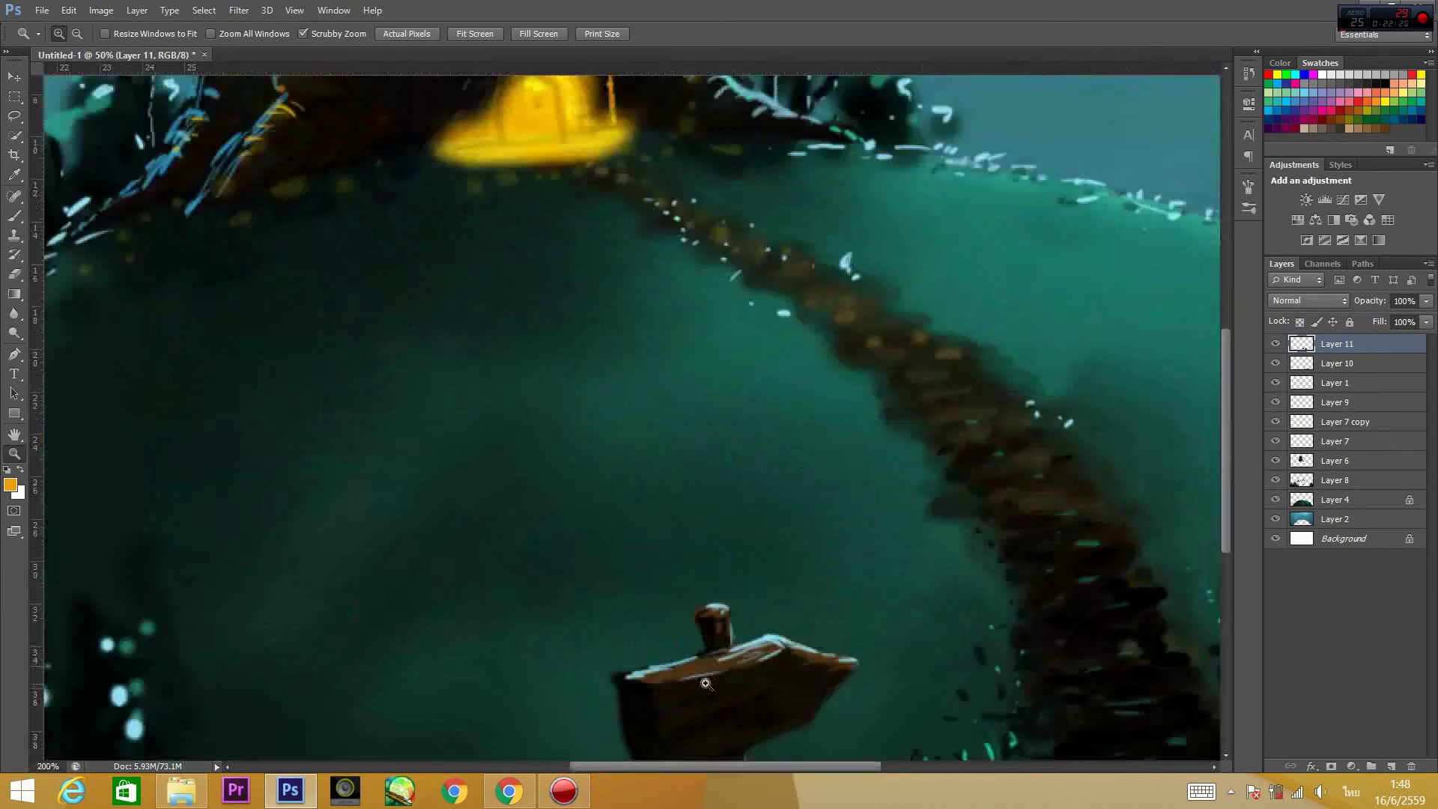
key(b)
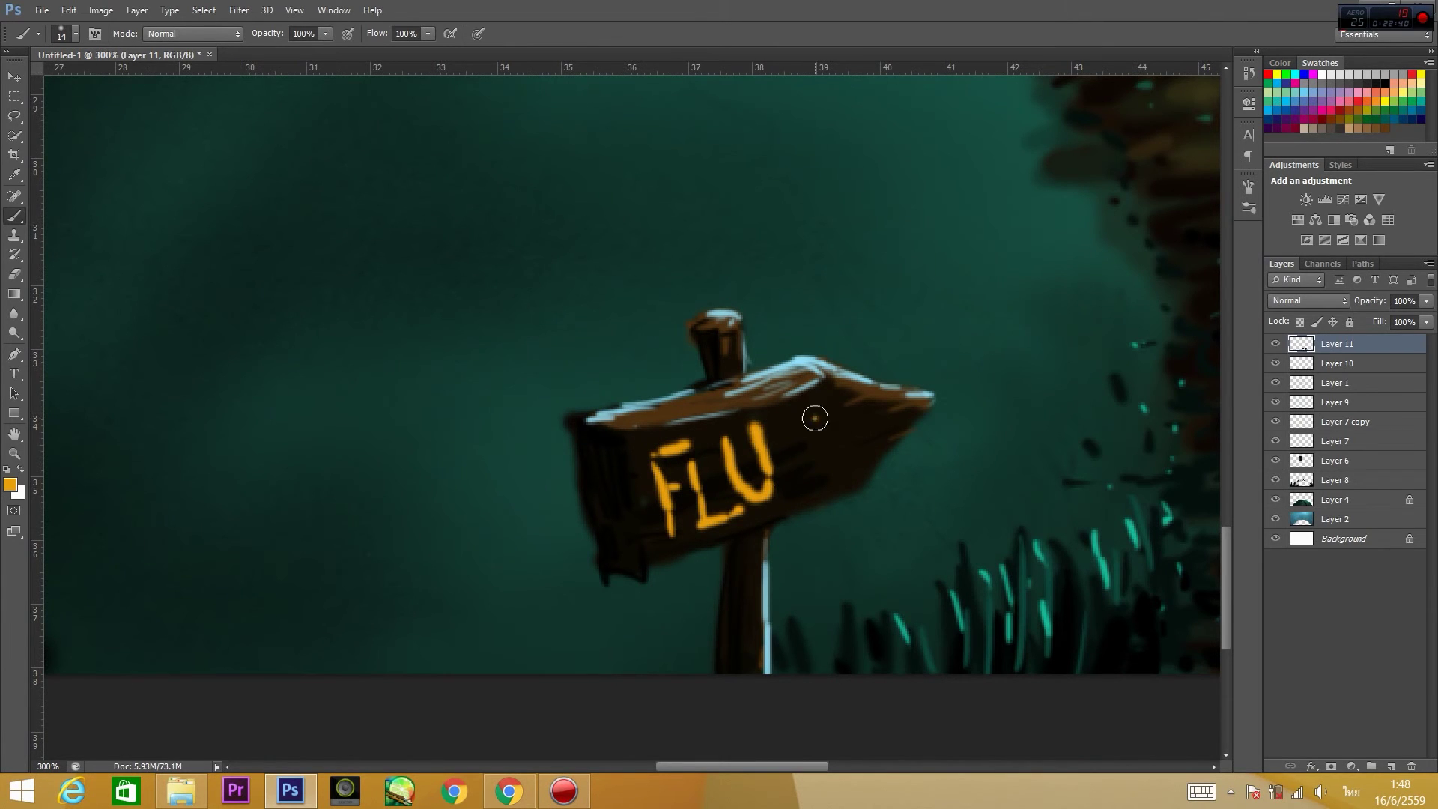
Switch to yellow and shrink the brush to 8 px for lettering FLUCK.
click(10, 485)
click(494, 282)
right_click(674, 466)
key(Return)
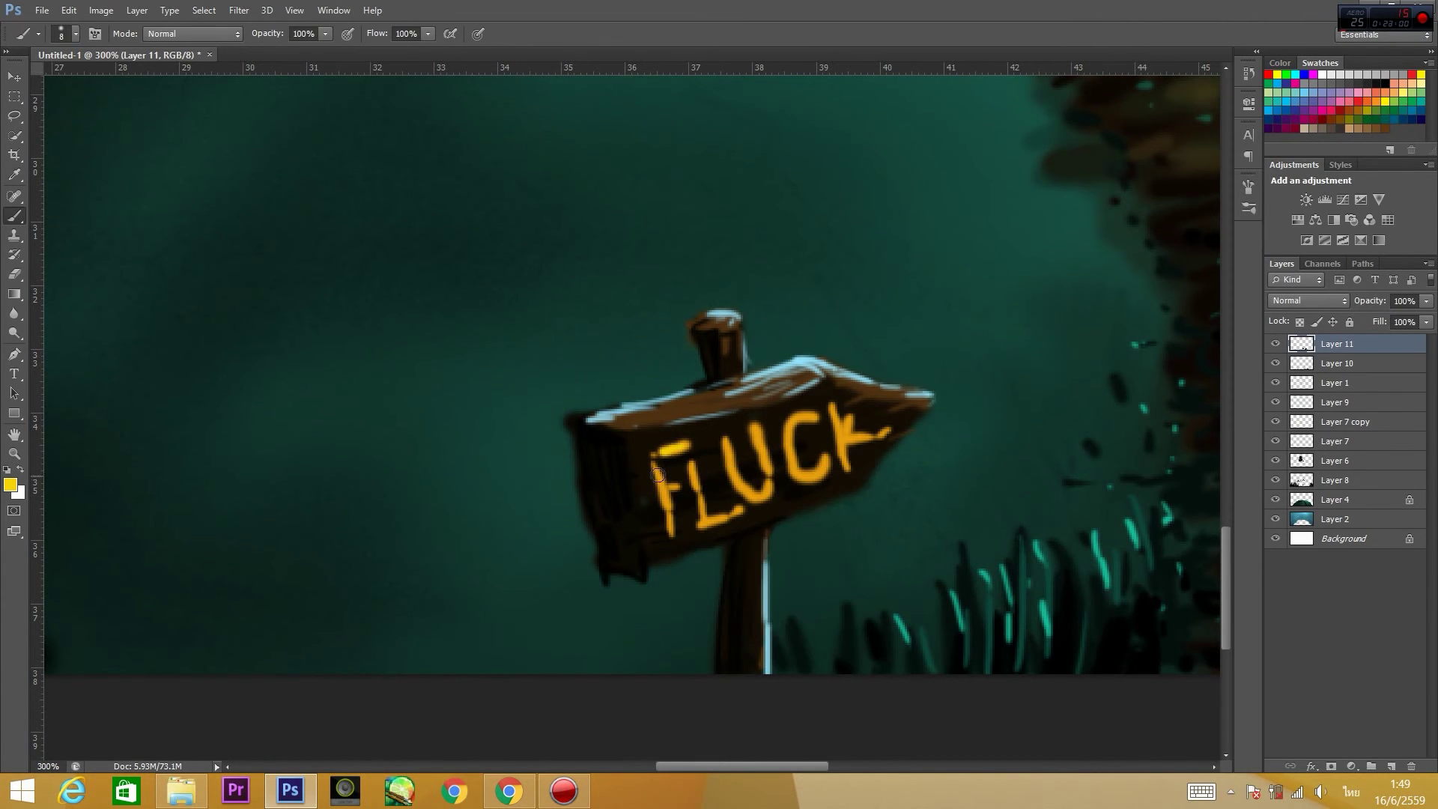
click(11, 485)
click(494, 282)
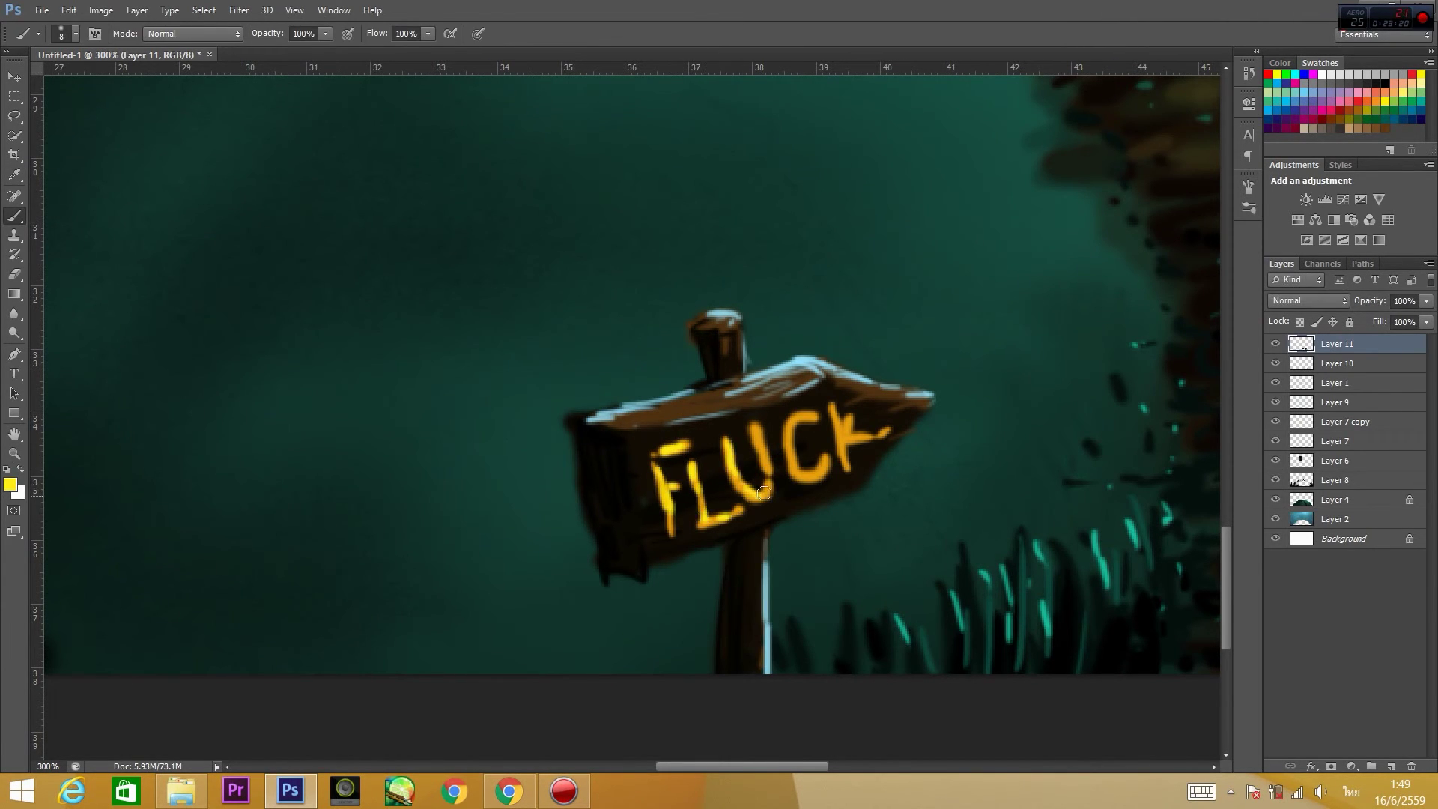
Pick an orange-brown, shrink the brush to 6, then choose a dark brown for letter shading.
click(10, 485)
click(329, 314)
click(494, 282)
key(bracketleft)
key(bracketleft)
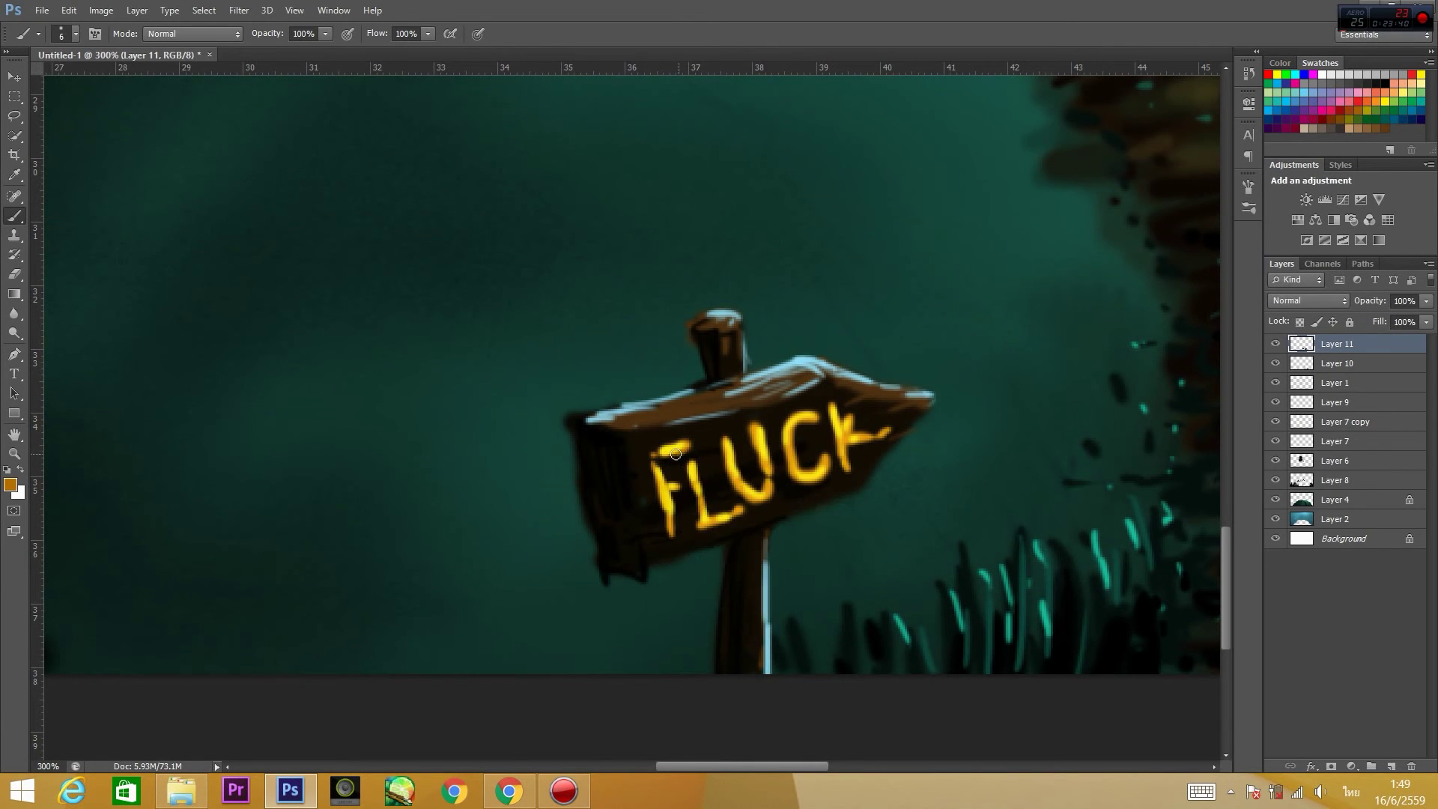
click(11, 484)
click(329, 404)
click(494, 283)
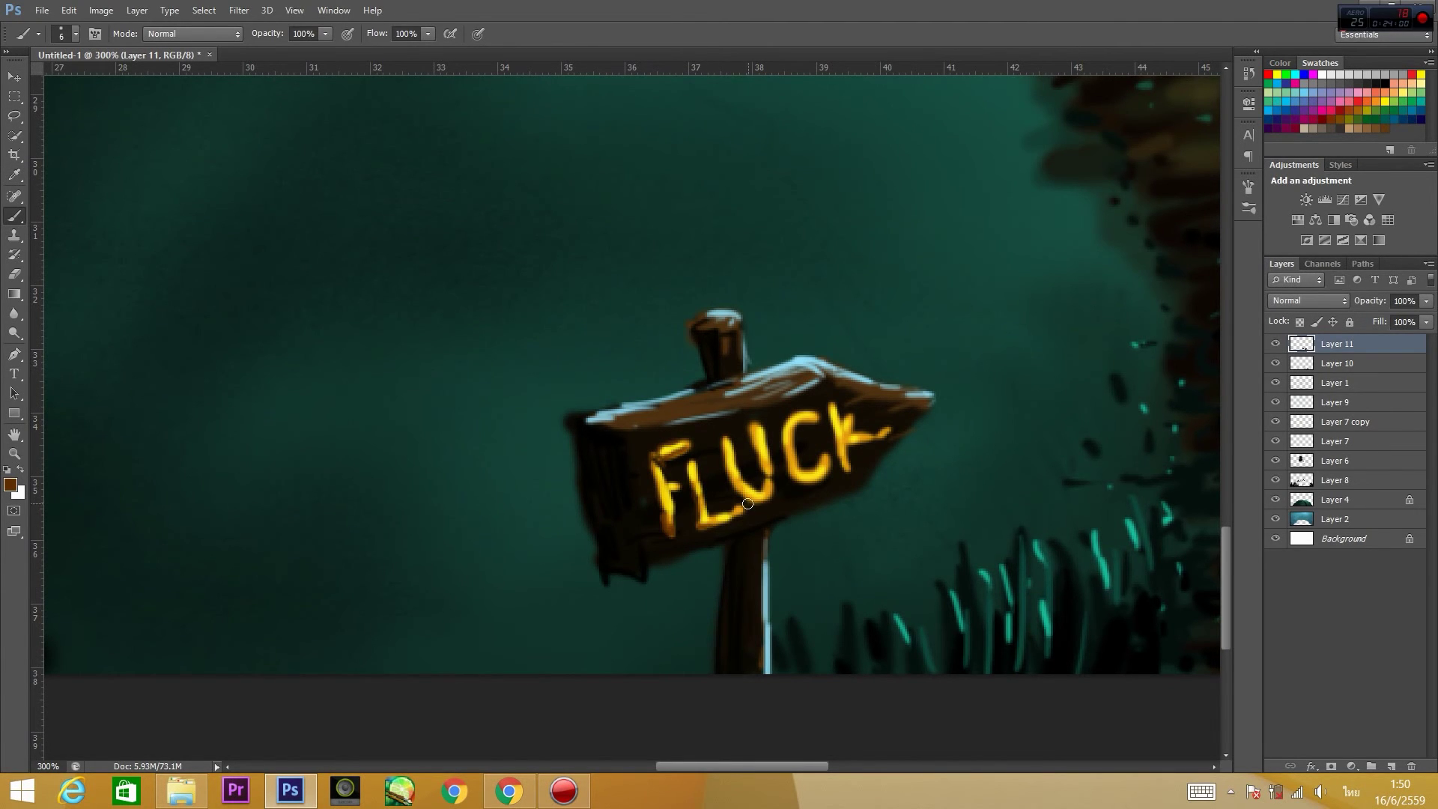
Add a new Layer 12 above Layer 11 and choose a bright yellow for the glow.
key(ctrl+shift+alt+n)
click(10, 484)
click(334, 274)
click(494, 283)
right_click(614, 380)
Brush a size-35 yellow glow over FLUCK on Layer 12, set to Linear Dodge at 65% opacity.
double_click(670, 500)
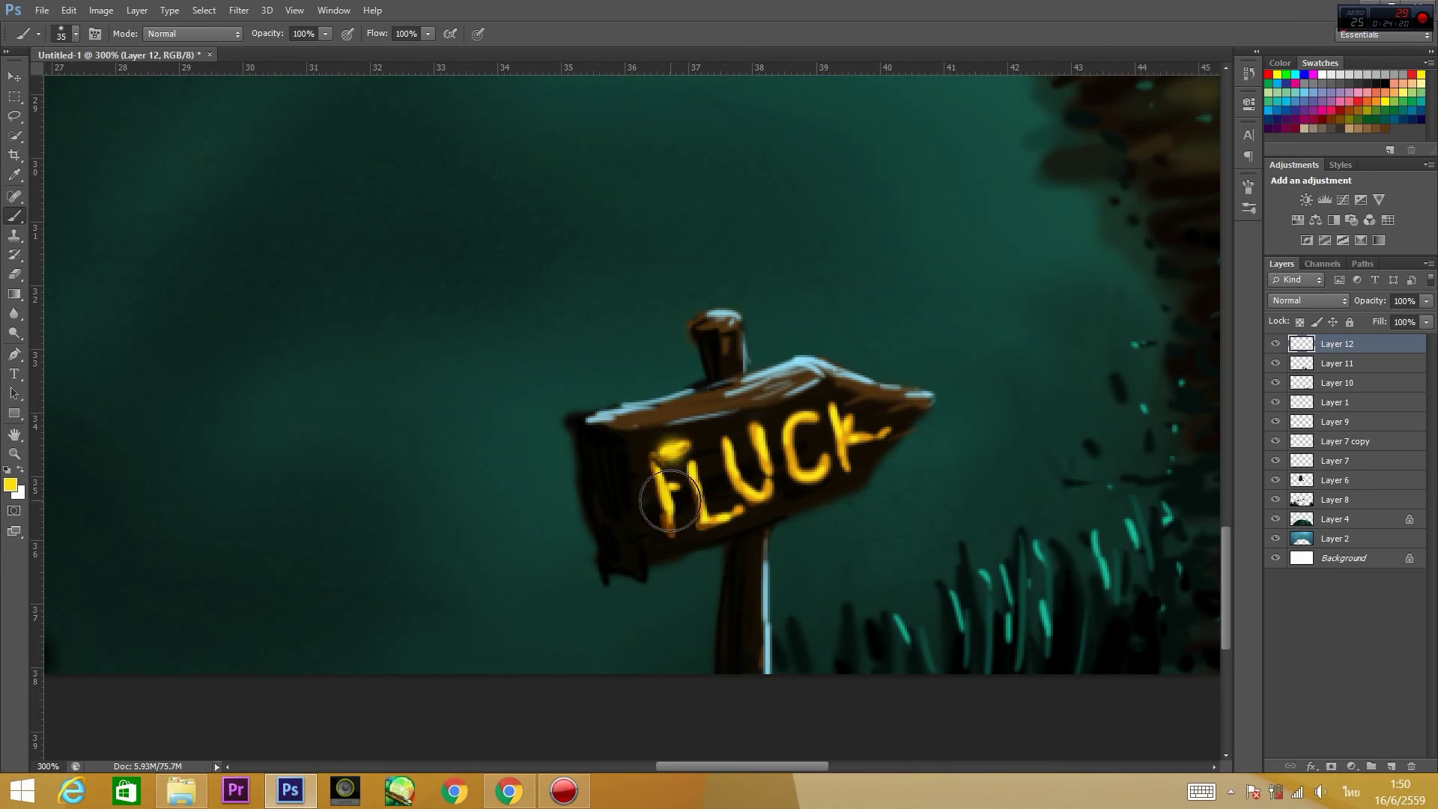
drag(759, 447, 861, 427)
click(1308, 300)
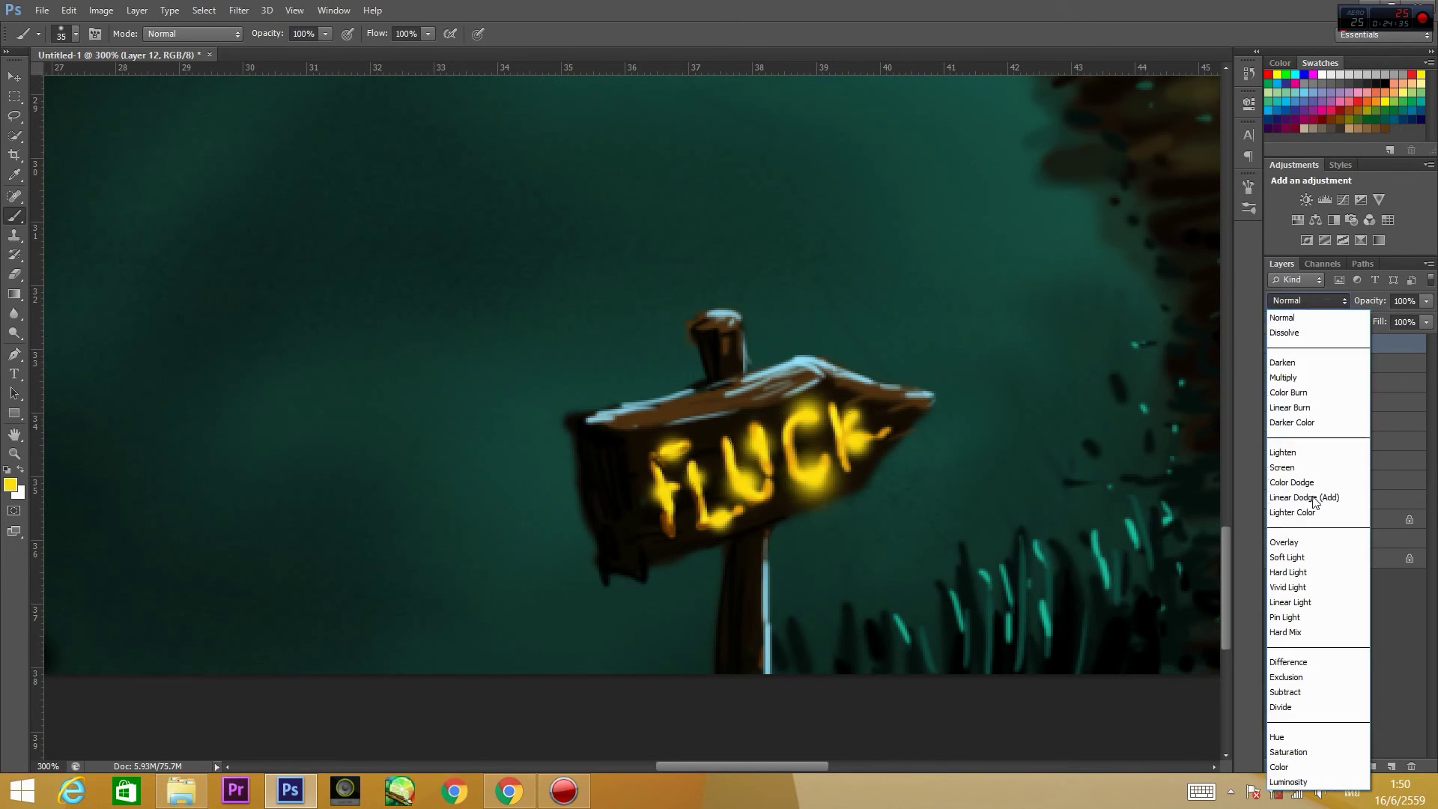
click(1331, 307)
click(1332, 307)
click(1322, 480)
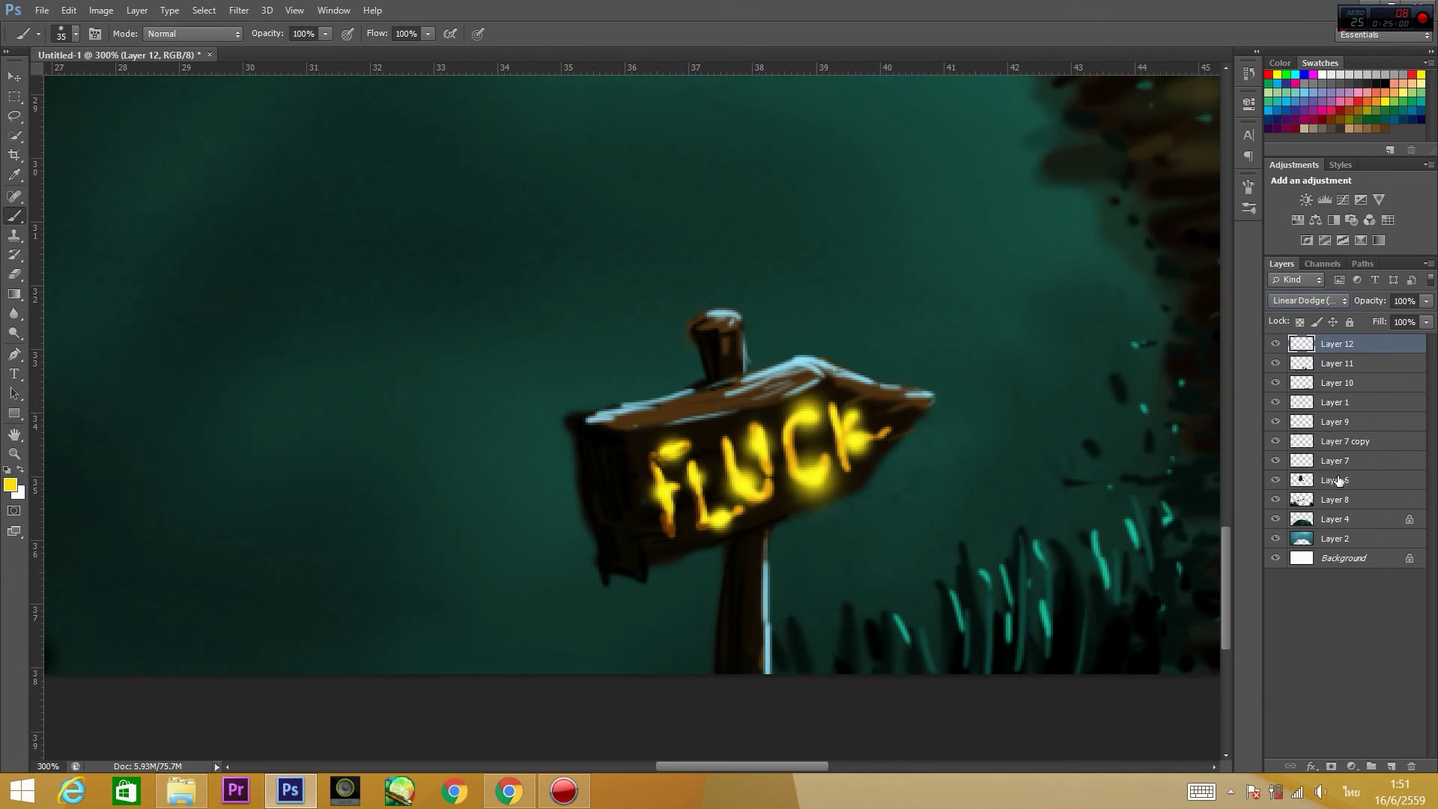
text(65)
key(Return)
Return to Layer 11 with a darker orange and a size-10 brush.
click(1328, 365)
click(11, 485)
click(310, 319)
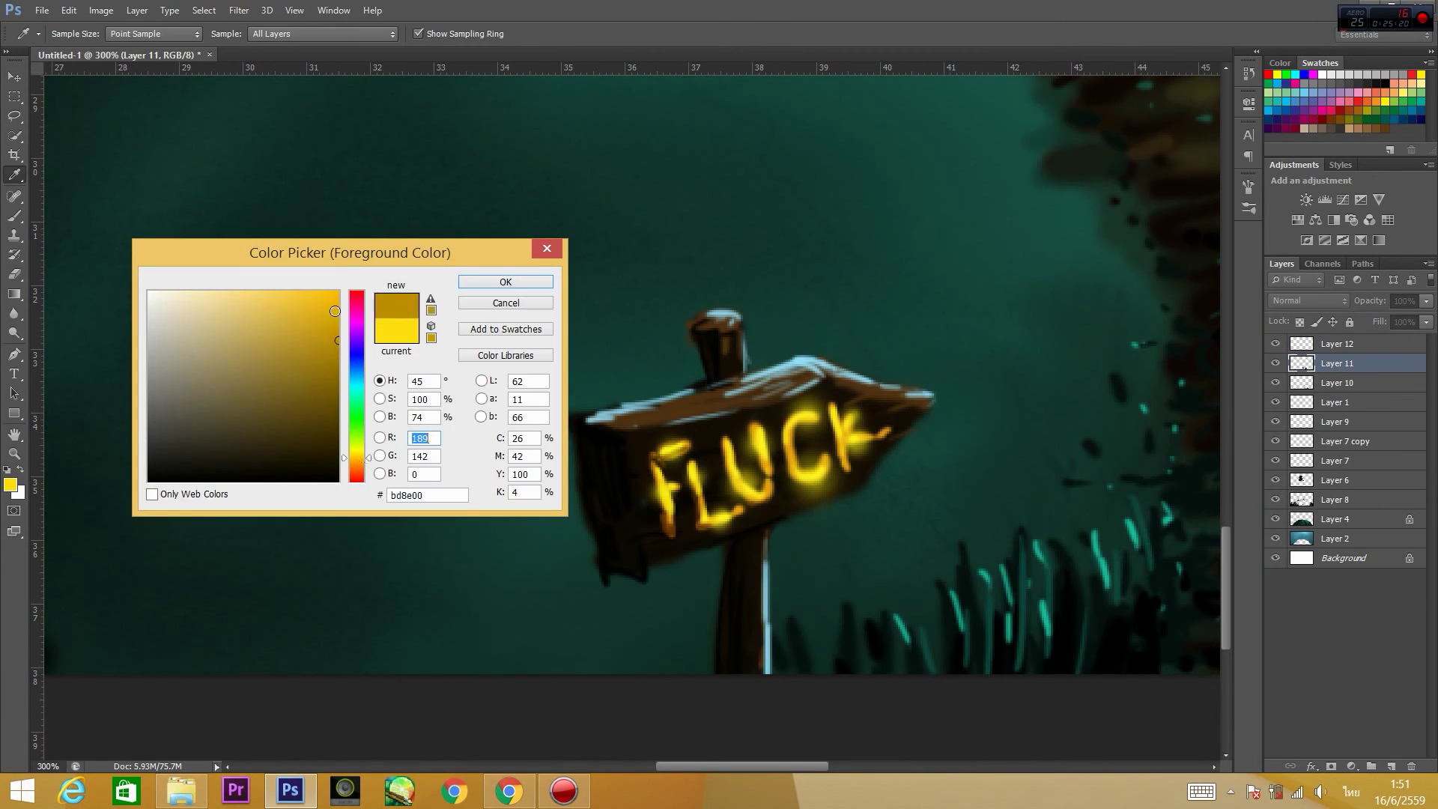
click(487, 280)
key(bracketleft)
key(bracketleft)
key(bracketleft)
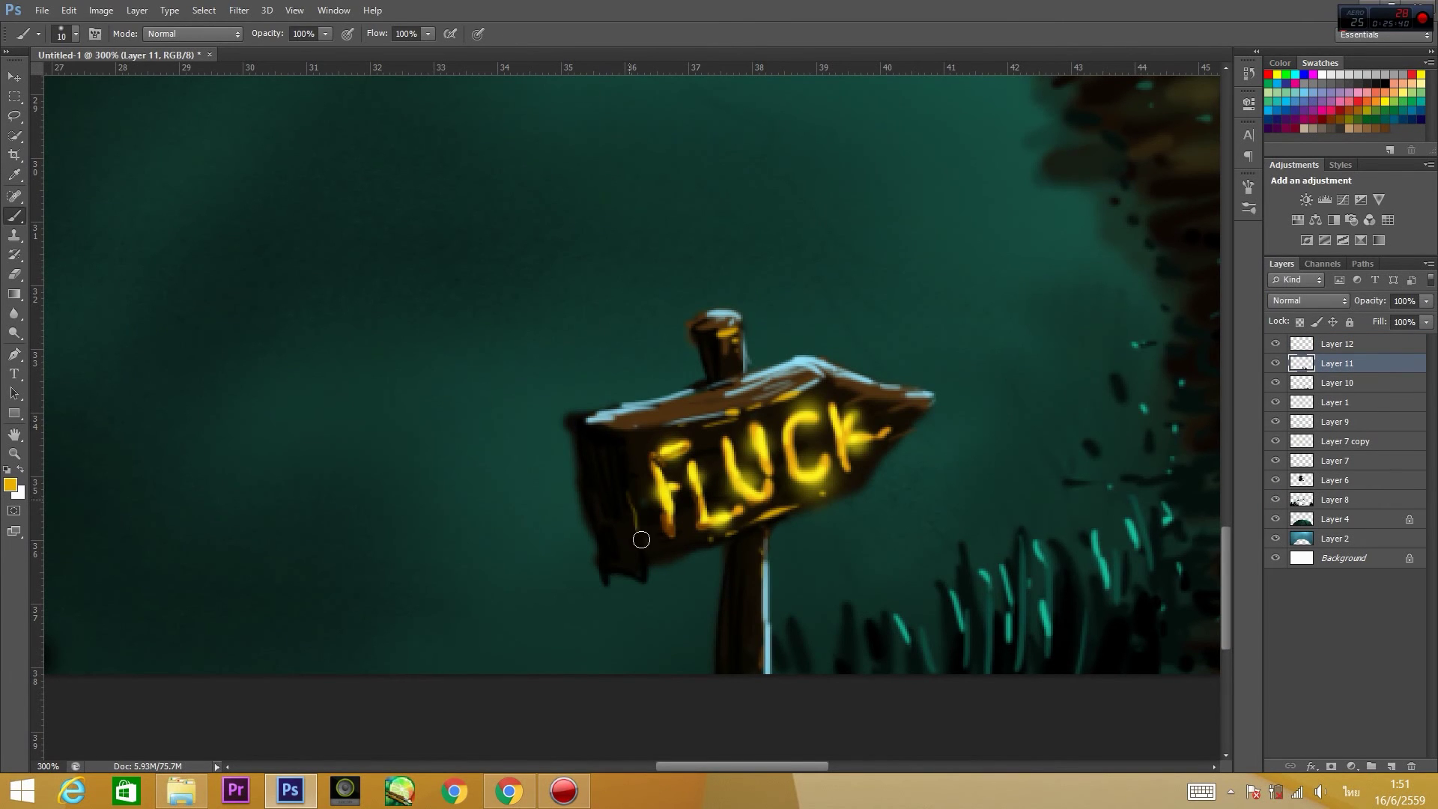